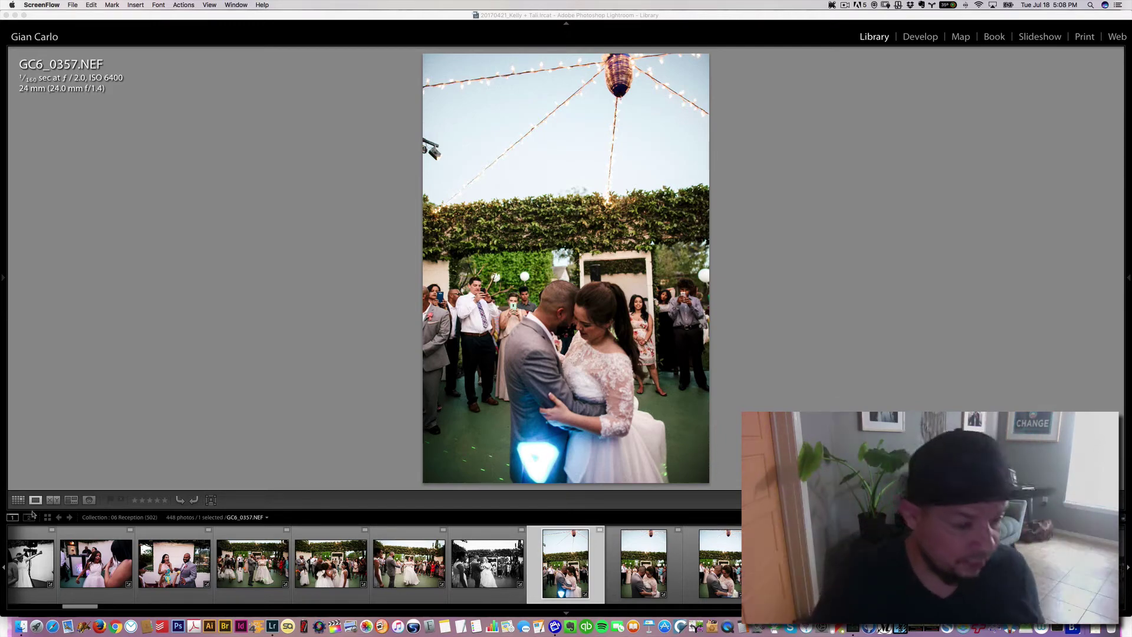
Compare the three selected dance-floor photos side by side in Survey view, checking them in the thumbnail grid in between
{"action": "left_click", "coordinate": [195, 4]}
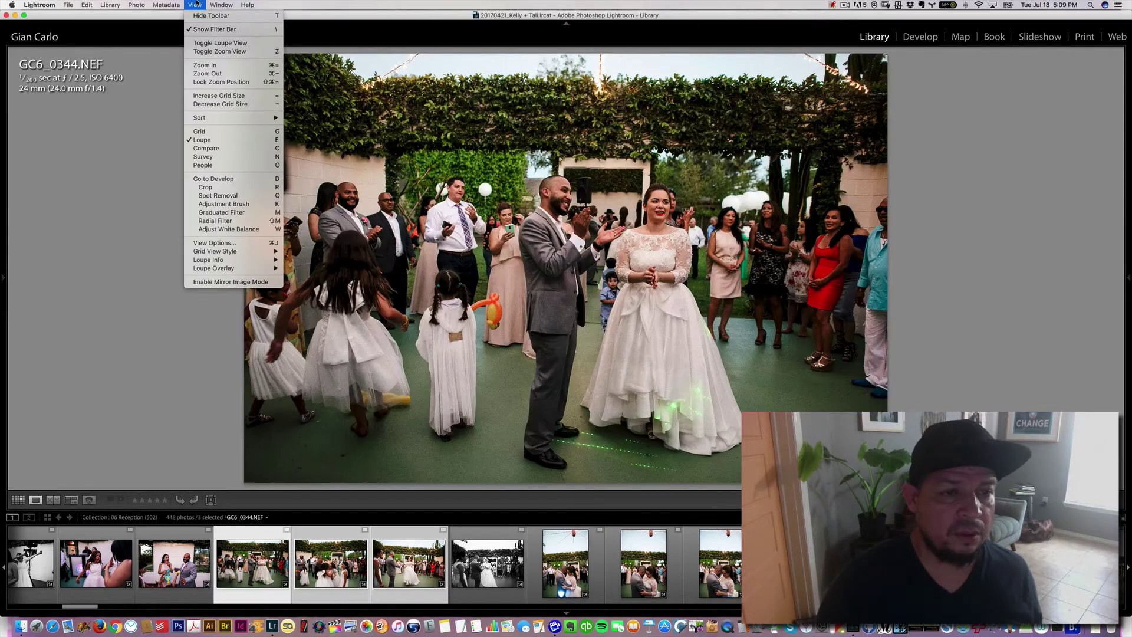
{"action": "left_click", "coordinate": [210, 157]}
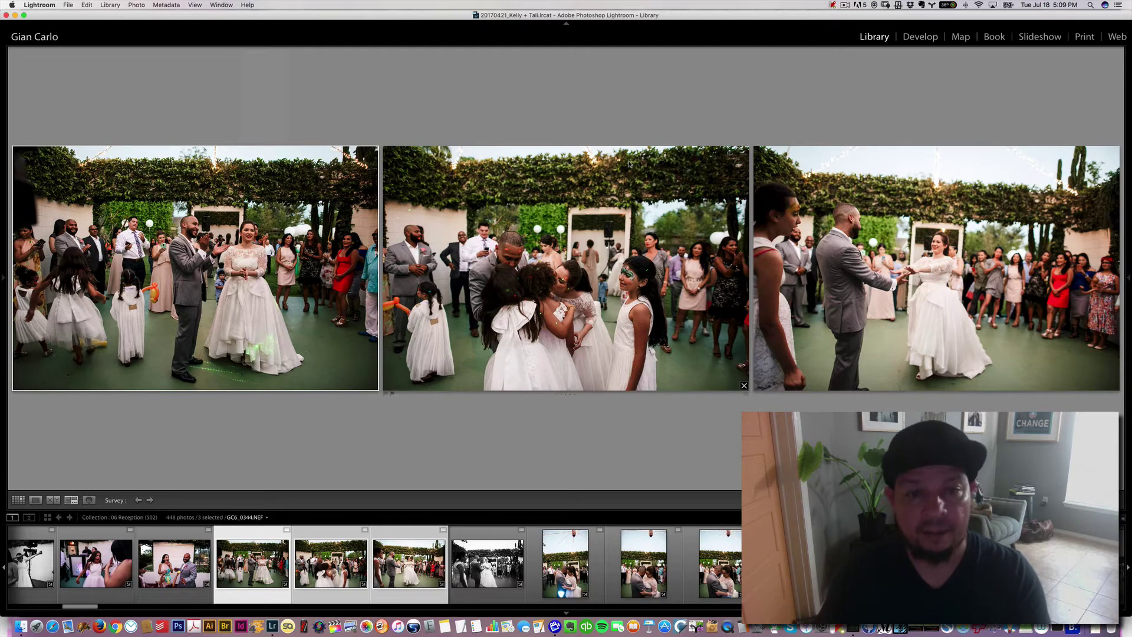
{"action": "key", "text": "g"}
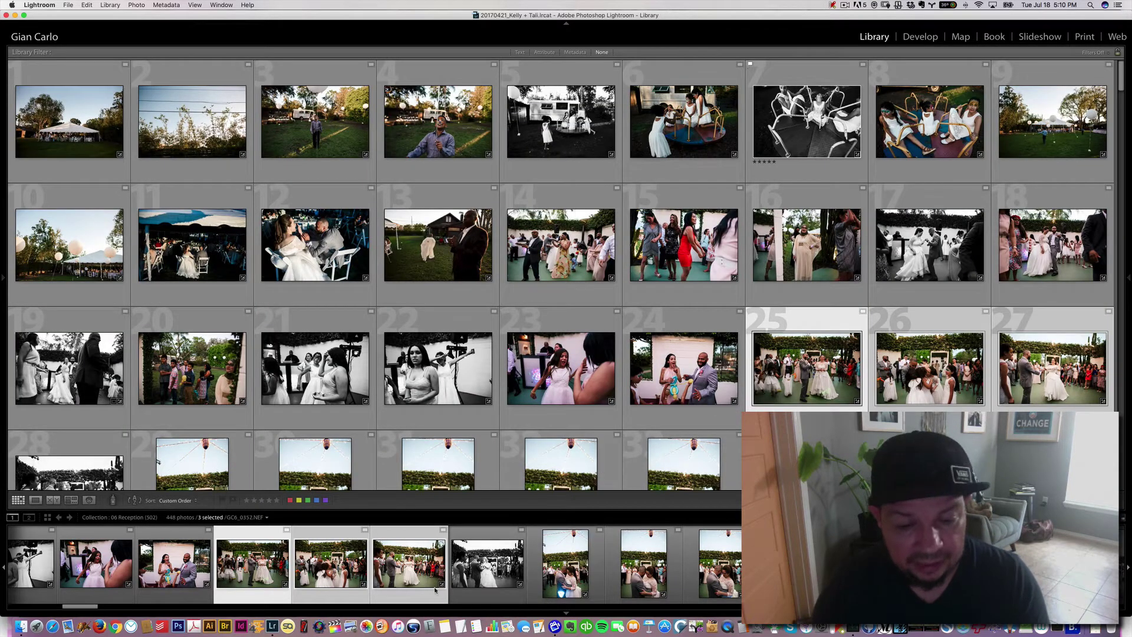
{"action": "key", "text": "n"}
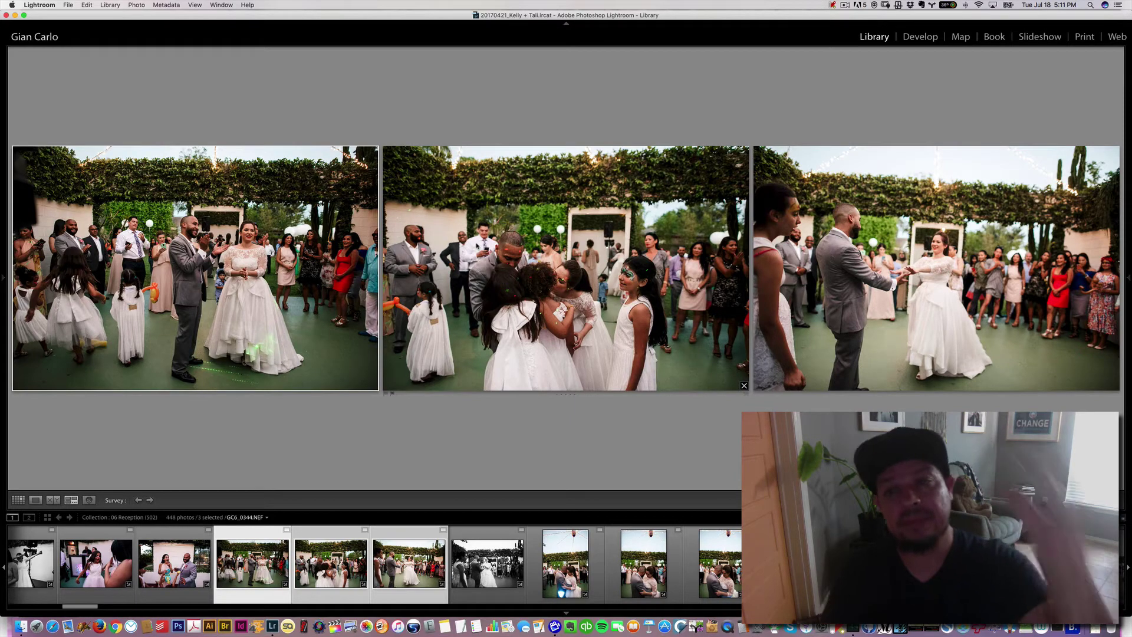
Starting from the first photo of the embracing couple with the blue light, review the first-dance photos one by one
{"action": "left_click", "coordinate": [565, 563]}
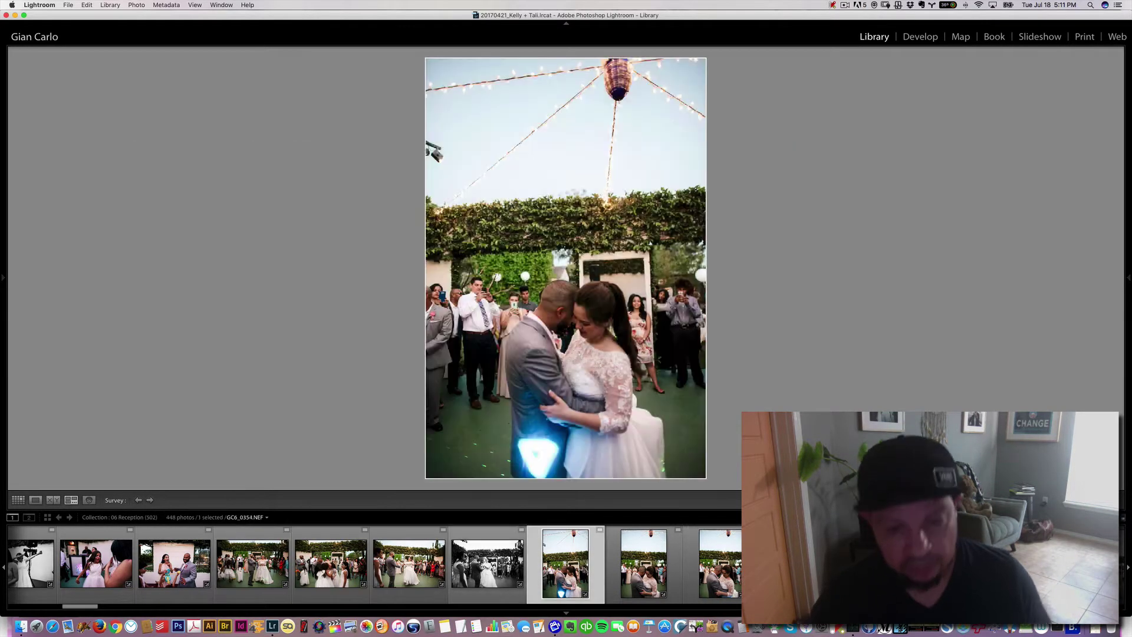
{"action": "key", "text": "super+Right"}
{"action": "key", "text": "super+Right"}
{"action": "key", "text": "super+Right"}
{"action": "key", "text": "super+Right"}
{"action": "key", "text": "super+Right"}
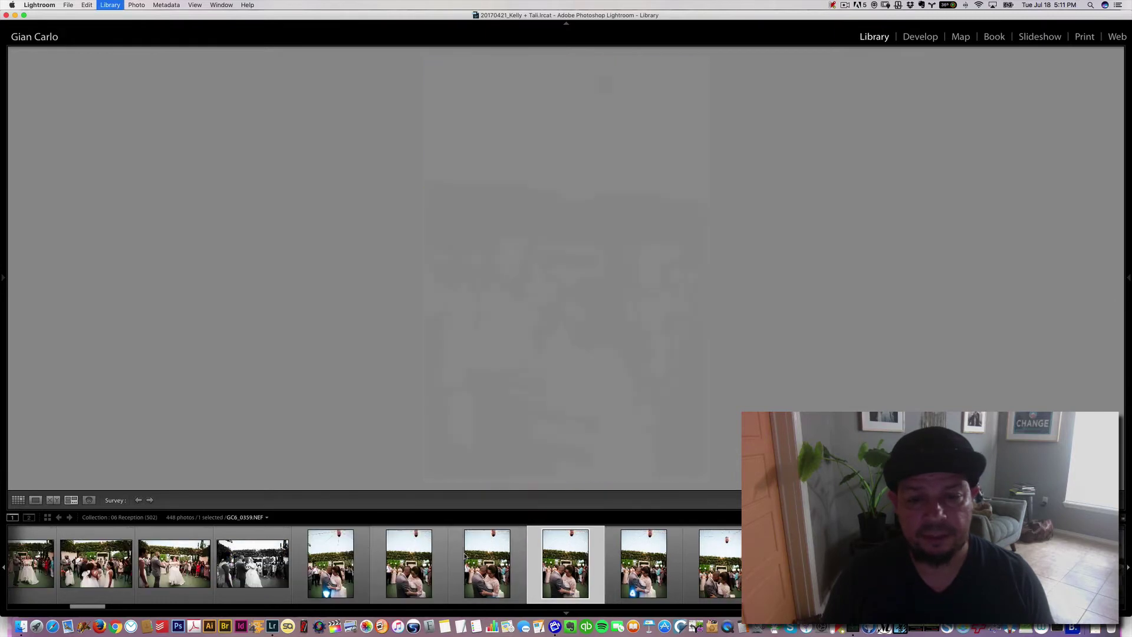
{"action": "key", "text": "super+Right"}
{"action": "key", "text": "super+Right"}
{"action": "key", "text": "super+Right"}
{"action": "key", "text": "super+Right"}
{"action": "key", "text": "super+Right"}
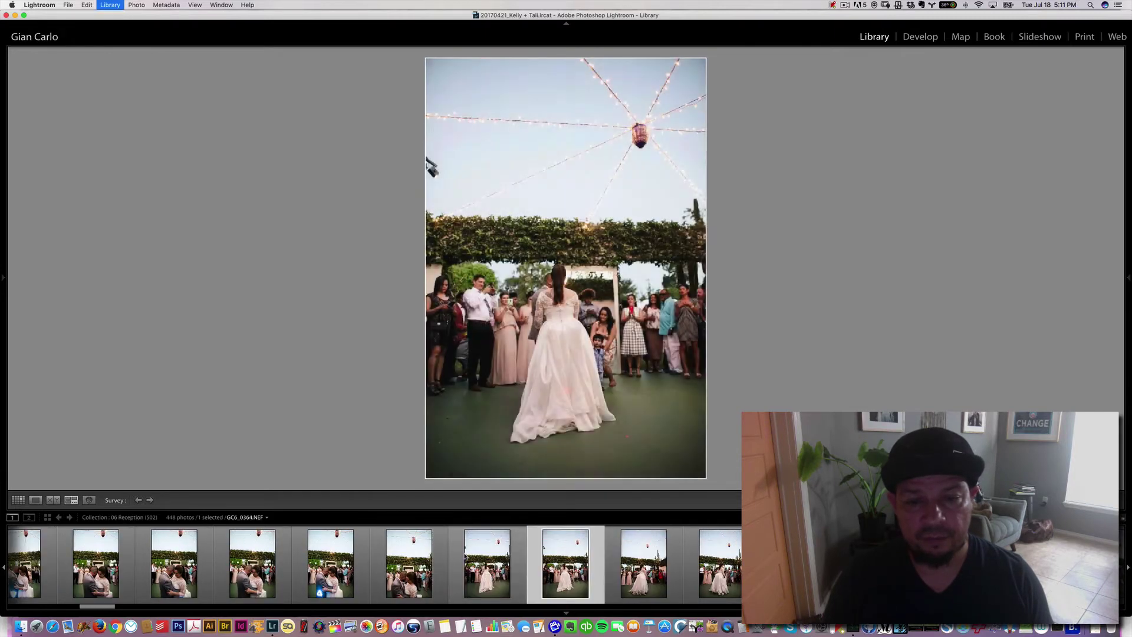
{"action": "key", "text": "super+Right"}
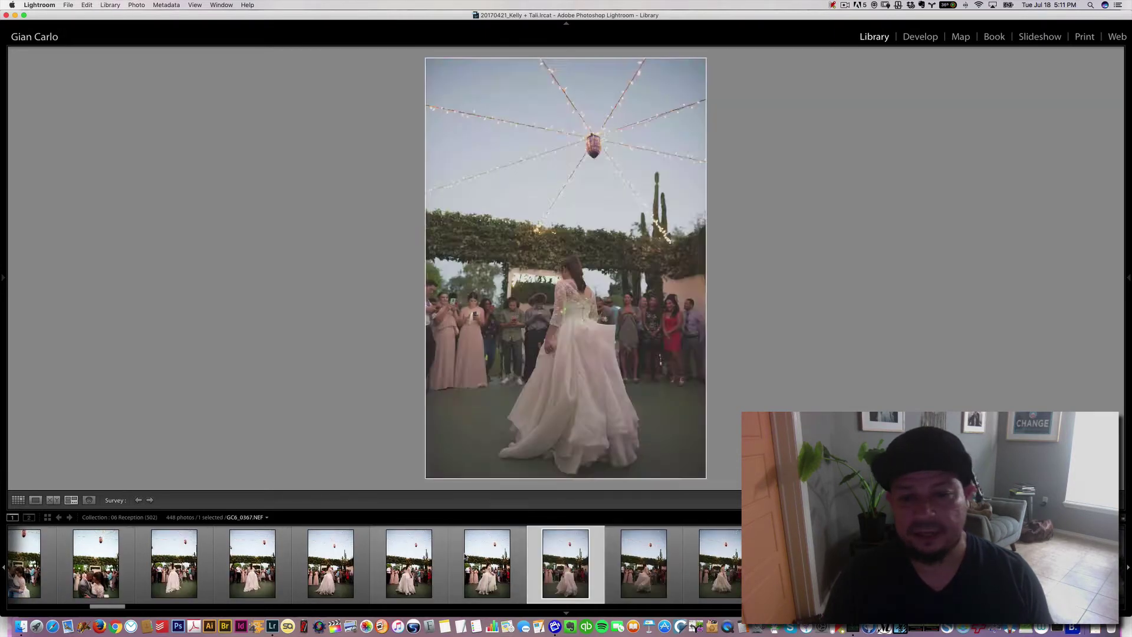
{"action": "key", "text": "super+Right"}
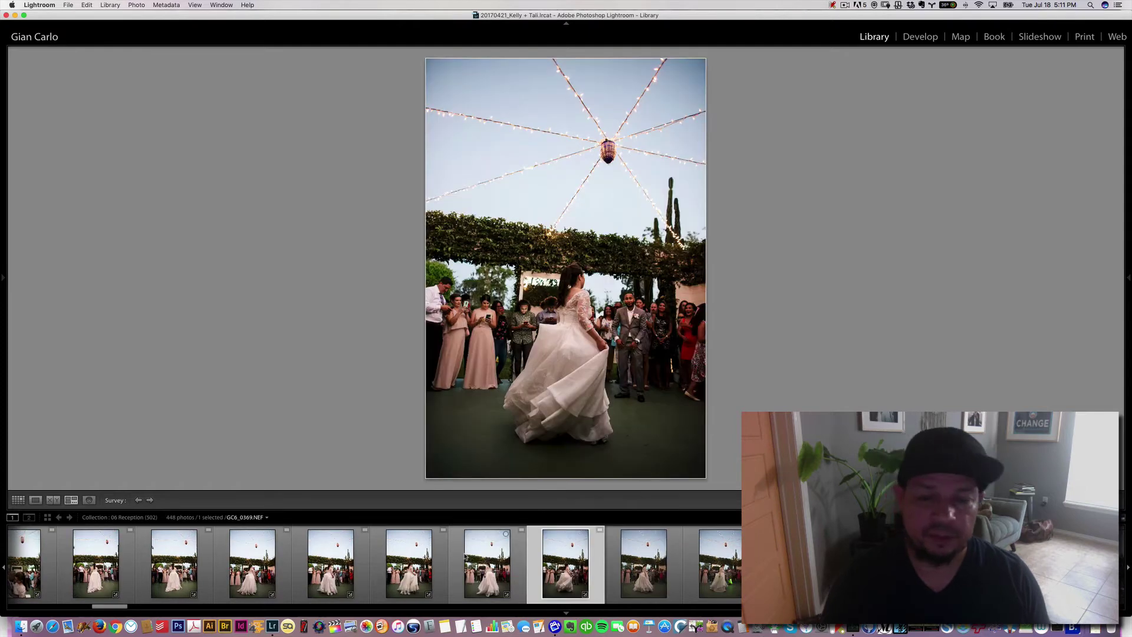
{"action": "key", "text": "super+Right"}
{"action": "key", "text": "super+Right"}
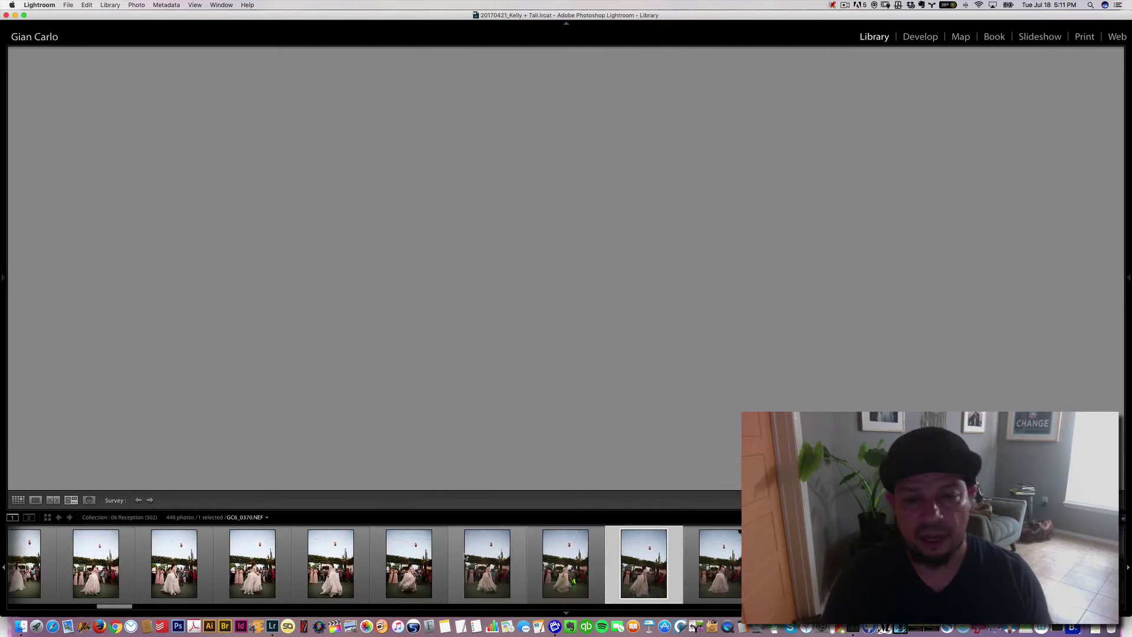
{"action": "key", "text": "super+Right"}
{"action": "key", "text": "super+Right"}
{"action": "key", "text": "super+Right"}
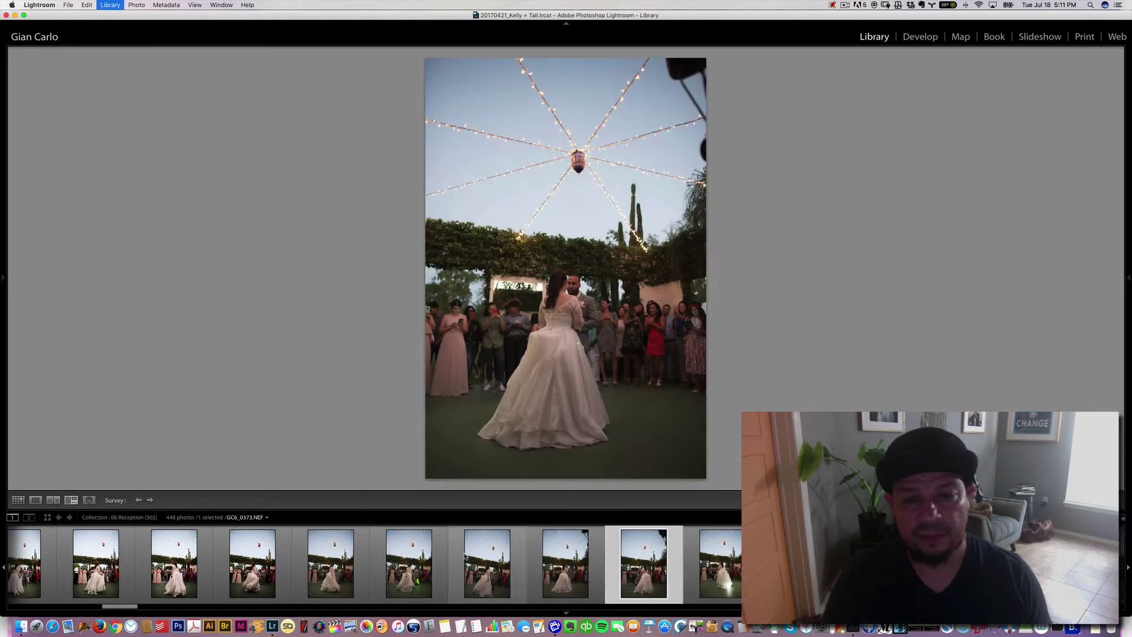
{"action": "key", "text": "super+Right"}
{"action": "key", "text": "super+Right"}
{"action": "key", "text": "super+Right"}
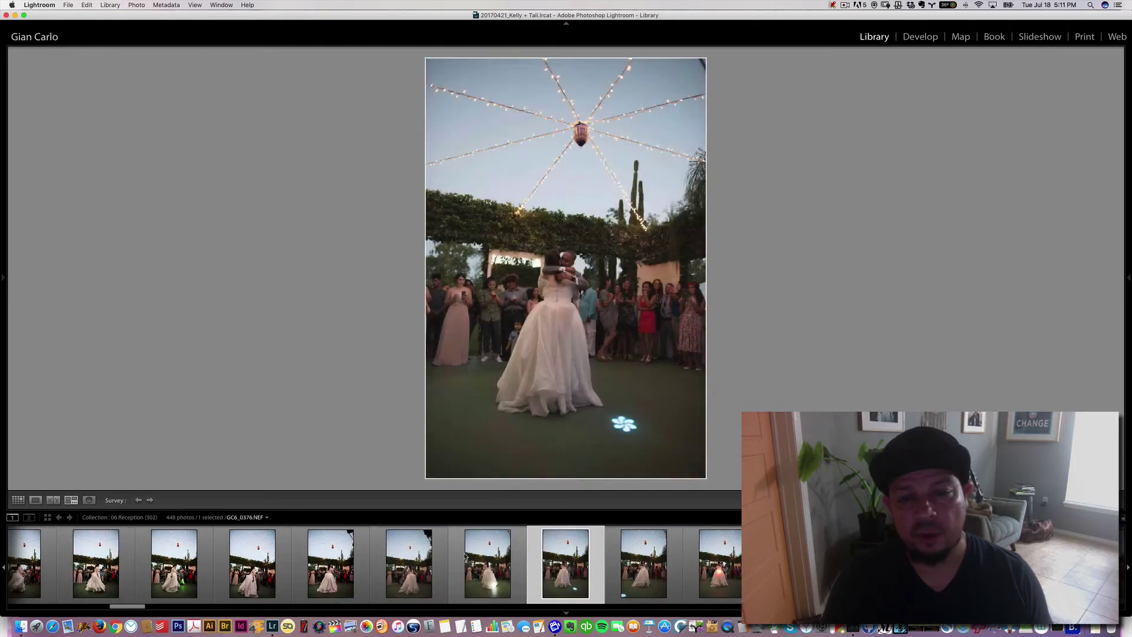
{"action": "key", "text": "super+Right"}
{"action": "key", "text": "super+Right"}
{"action": "key", "text": "super+Right"}
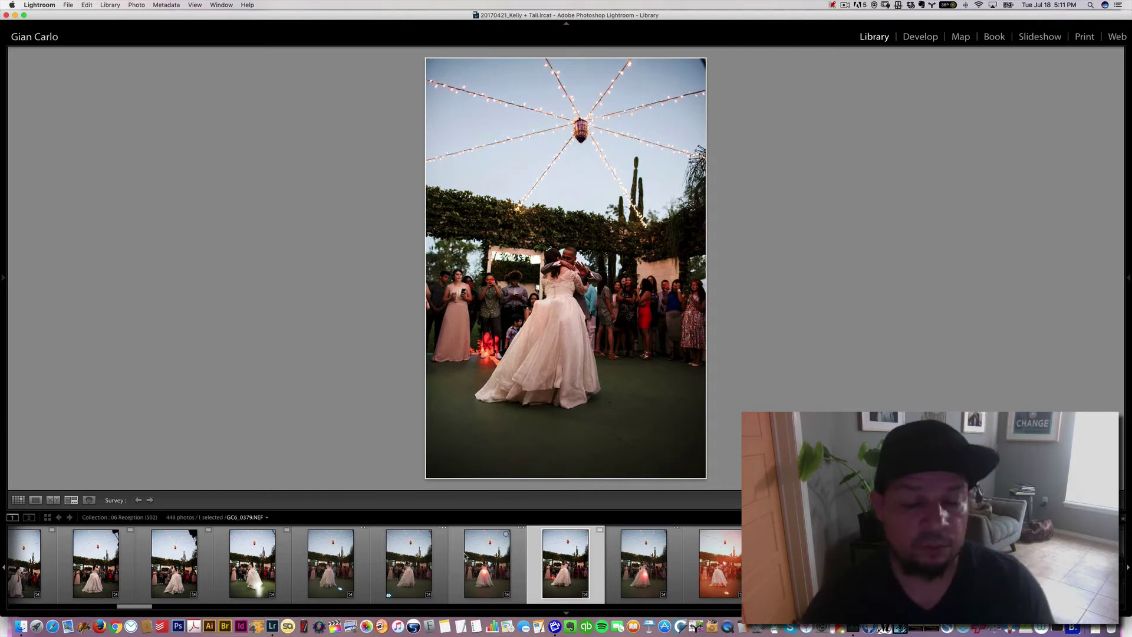
Select the six consecutive photos of the embracing couple, from GC6_0357 through GC6_0362, for comparison in Survey view
{"action": "scroll", "coordinate": [465, 557], "scroll_direction": "left", "scroll_amount": 5}
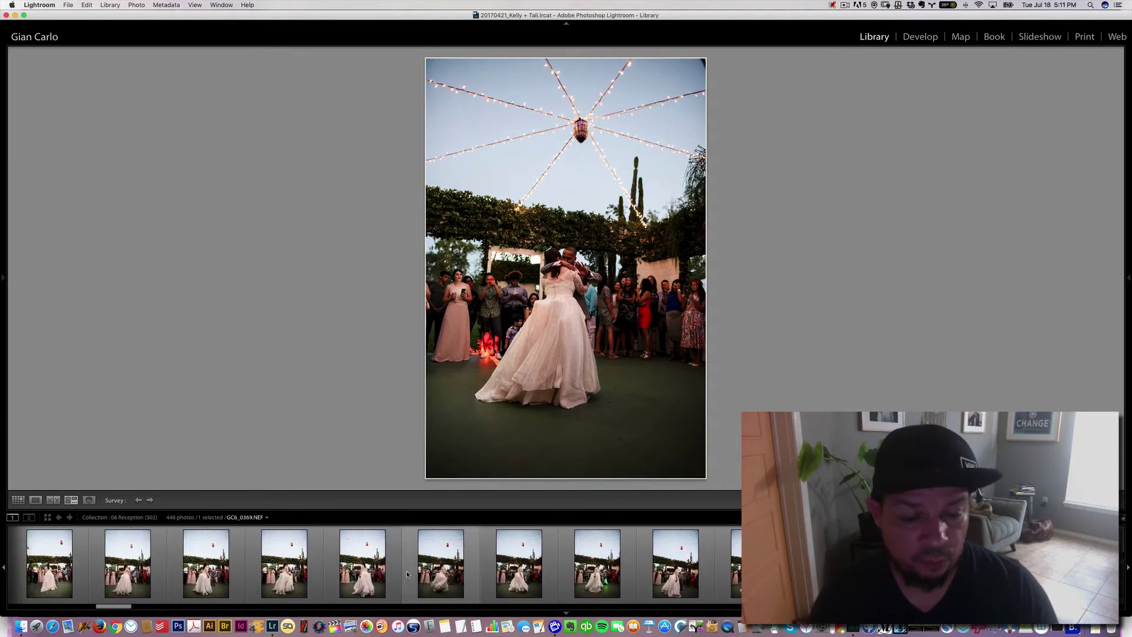
{"action": "scroll", "coordinate": [407, 575], "scroll_direction": "left", "scroll_amount": 10}
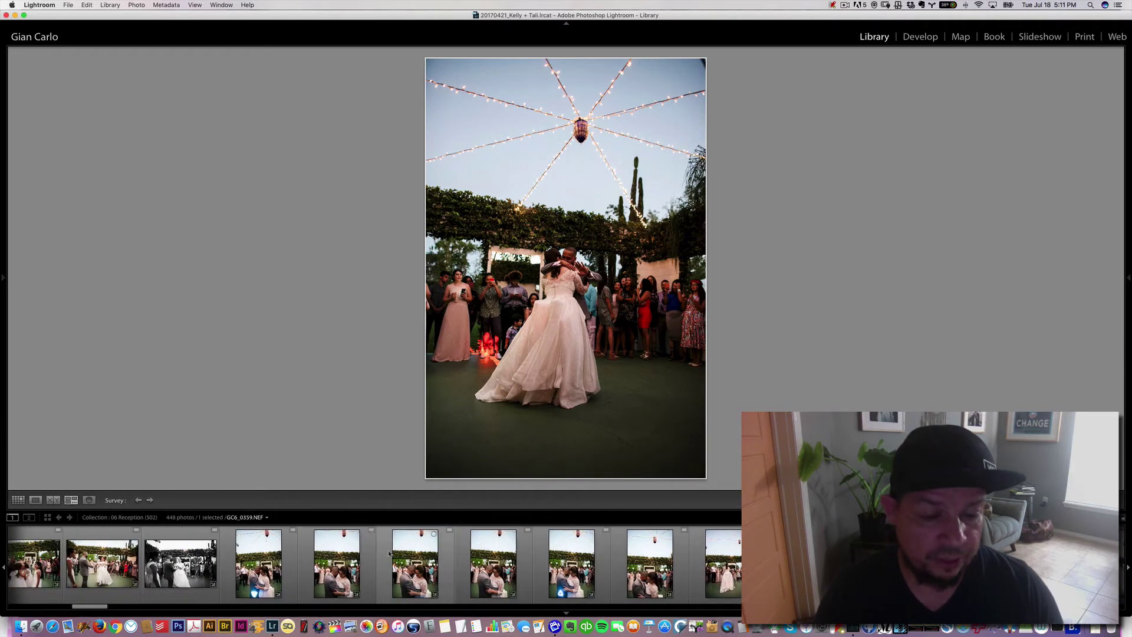
{"action": "left_click", "coordinate": [260, 567]}
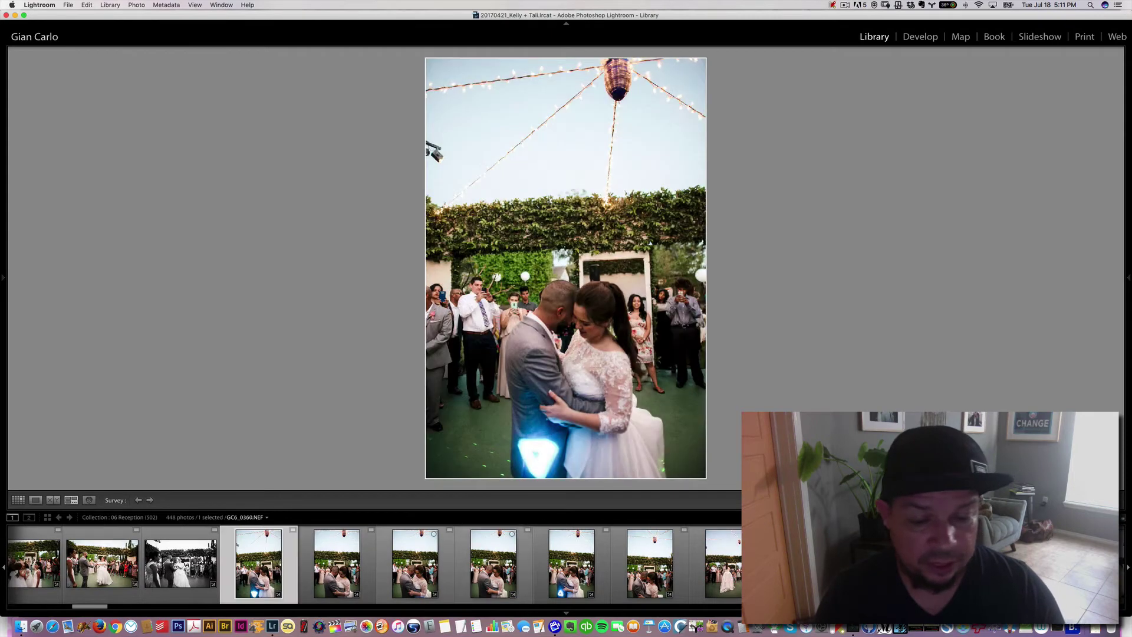
{"action": "left_click", "coordinate": [637, 542], "text": "shift"}
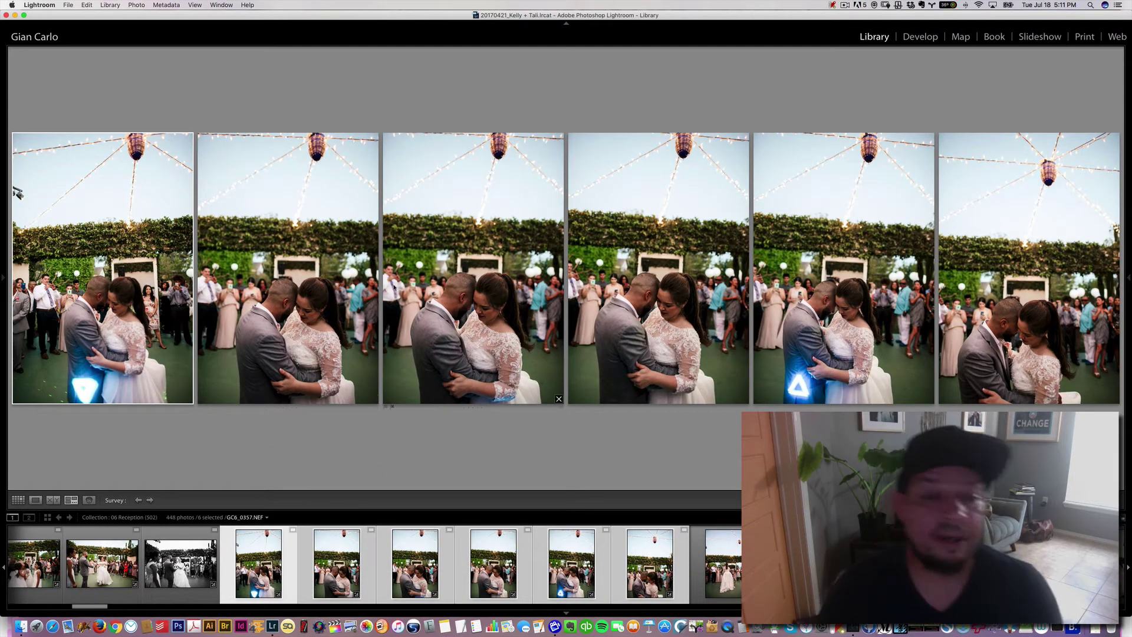
Examine the six selected embrace photos one at a time in Loupe view, cycling through them to judge the near-duplicates
{"action": "double_click", "coordinate": [90, 323]}
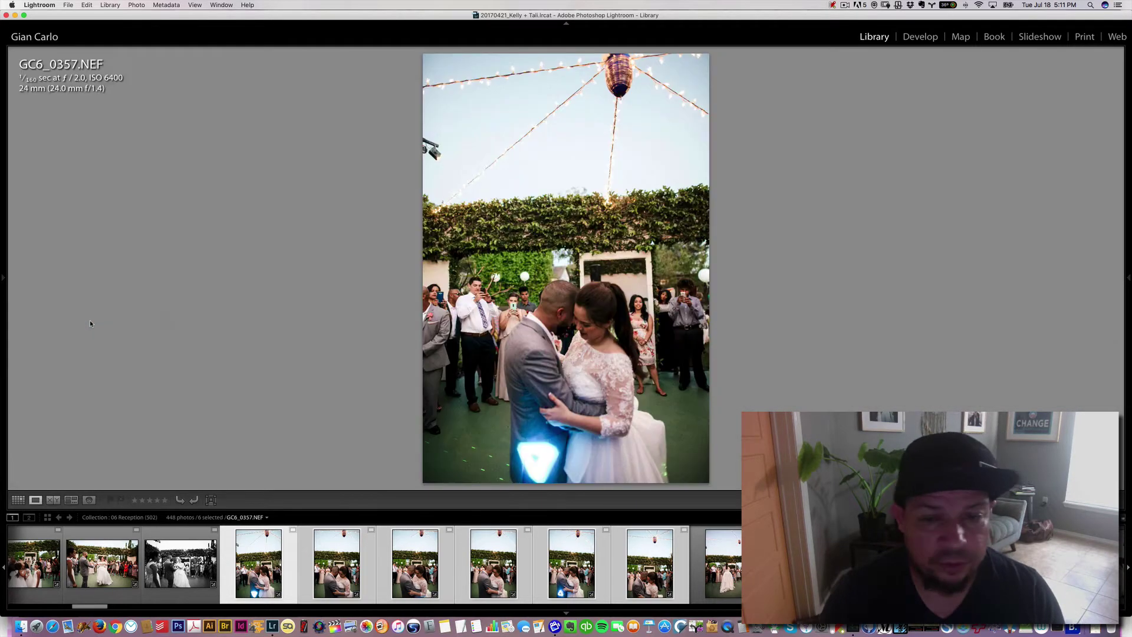
{"action": "key", "text": "Right"}
{"action": "key", "text": "Right"}
{"action": "key", "text": "Right"}
{"action": "key", "text": "Right"}
{"action": "key", "text": "Right"}
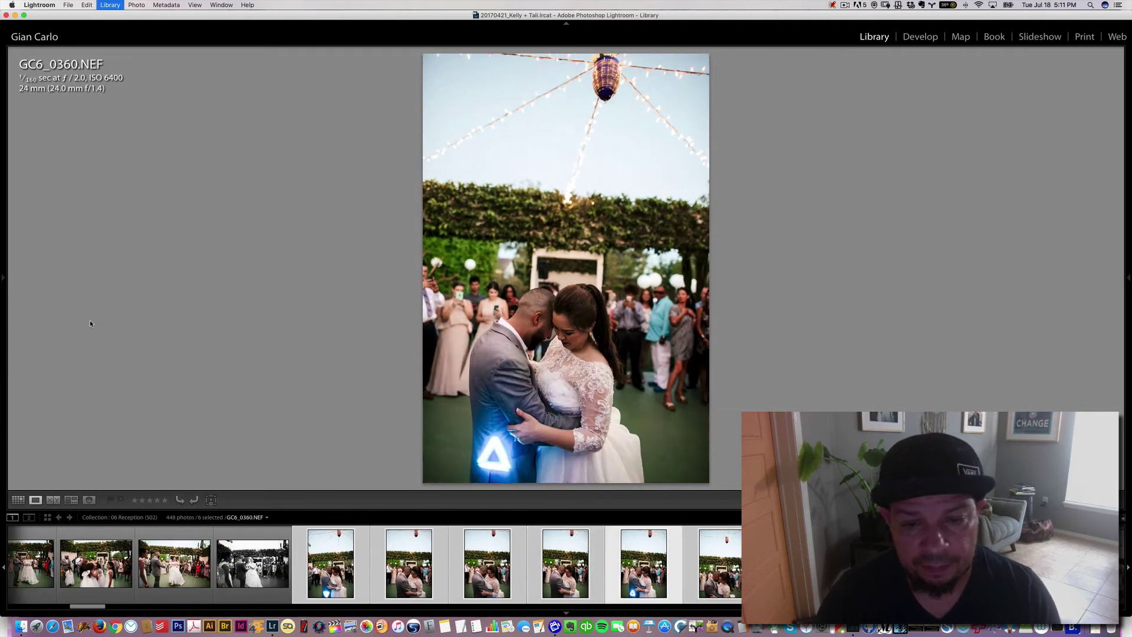
{"action": "key", "text": "Right"}
{"action": "key", "text": "Right"}
{"action": "key", "text": "Right"}
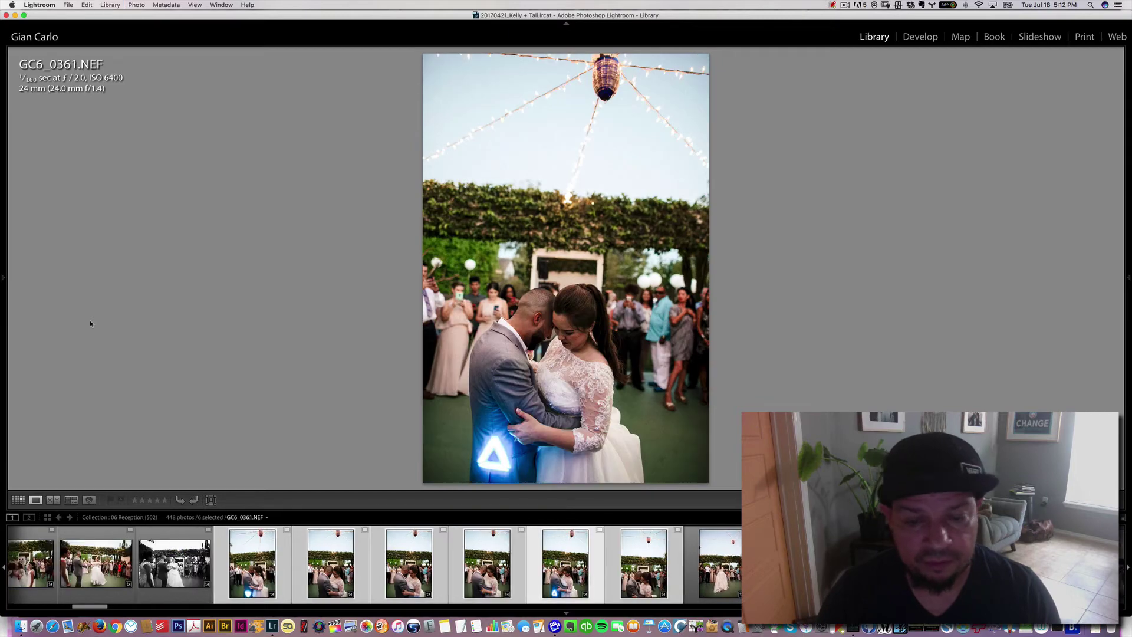
{"action": "key", "text": "Right"}
{"action": "key", "text": "Right"}
{"action": "key", "text": "Right"}
{"action": "key", "text": "Right"}
{"action": "key", "text": "Right"}
{"action": "key", "text": "Right"}
{"action": "key", "text": "Right"}
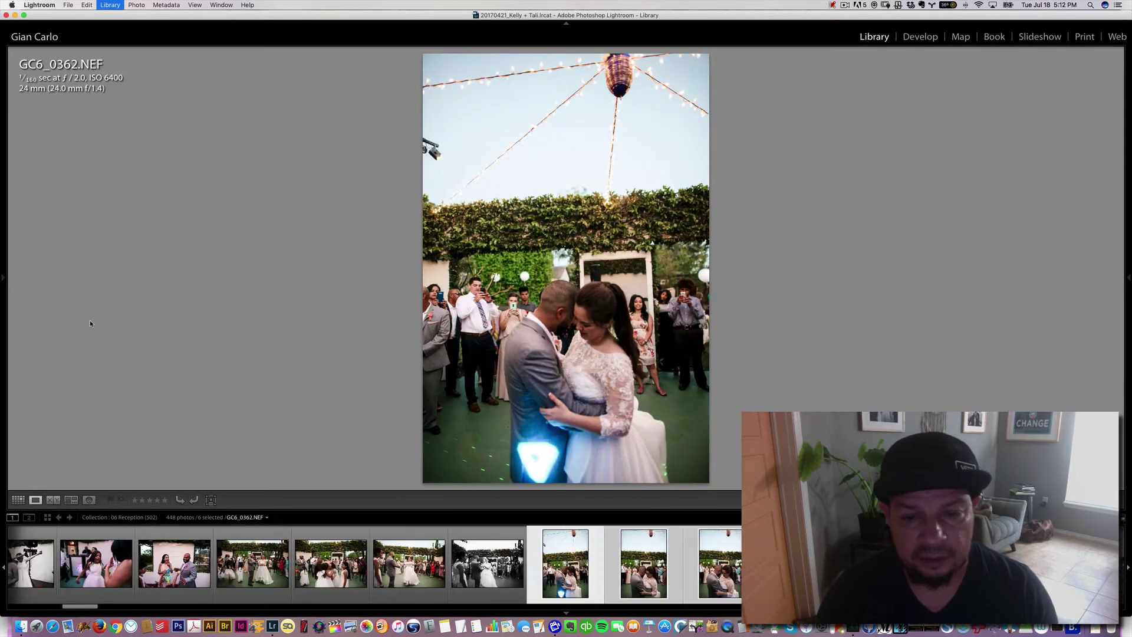
{"action": "key", "text": "Right"}
{"action": "key", "text": "Right"}
{"action": "key", "text": "Right"}
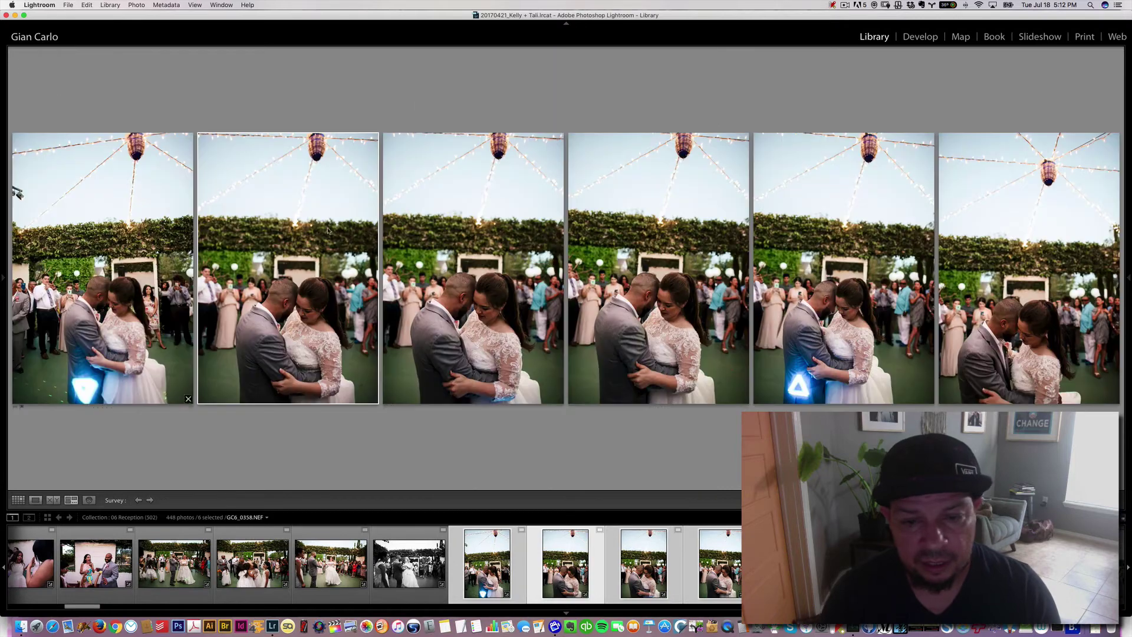
Drop the second embrace photo, GC6_0358, from the survey selection and remove the other five selected photos from the collection
{"action": "key", "text": "n"}
{"action": "left_click", "coordinate": [373, 399]}
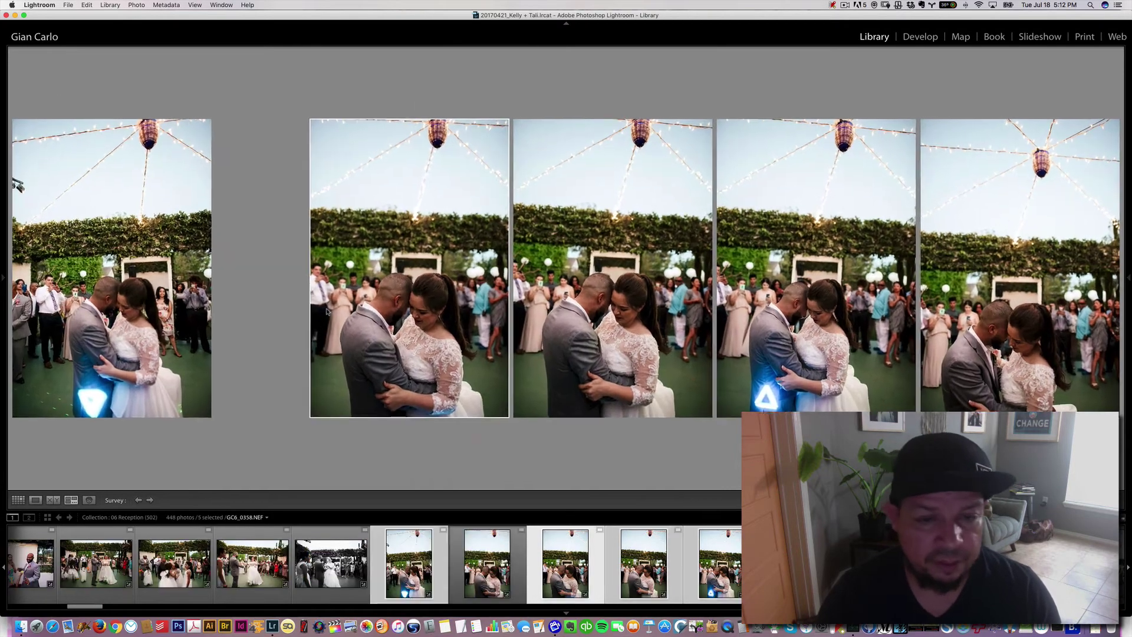
{"action": "key", "text": "e"}
{"action": "key", "text": "Right"}
{"action": "key", "text": "Right"}
{"action": "key", "text": "Right"}
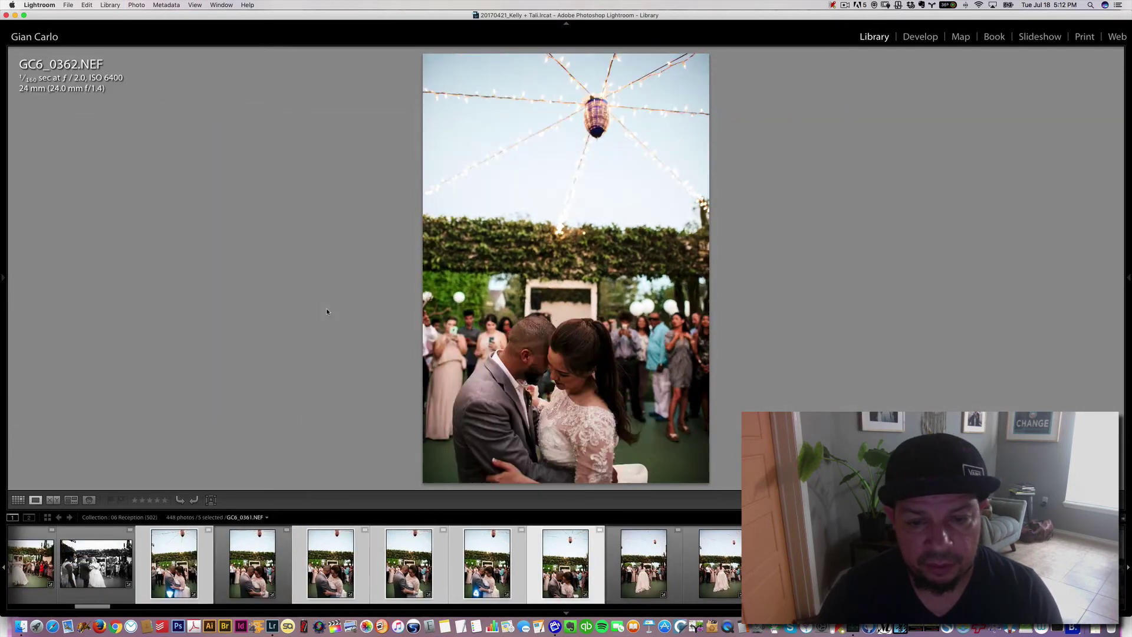
{"action": "key", "text": "n"}
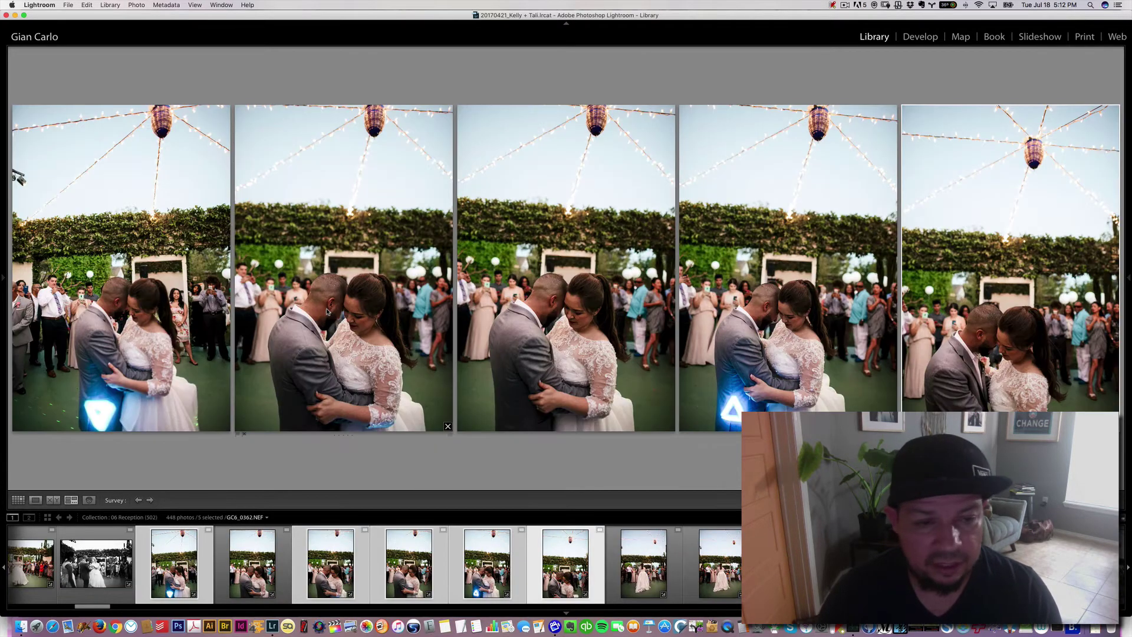
{"action": "key", "text": "Delete"}
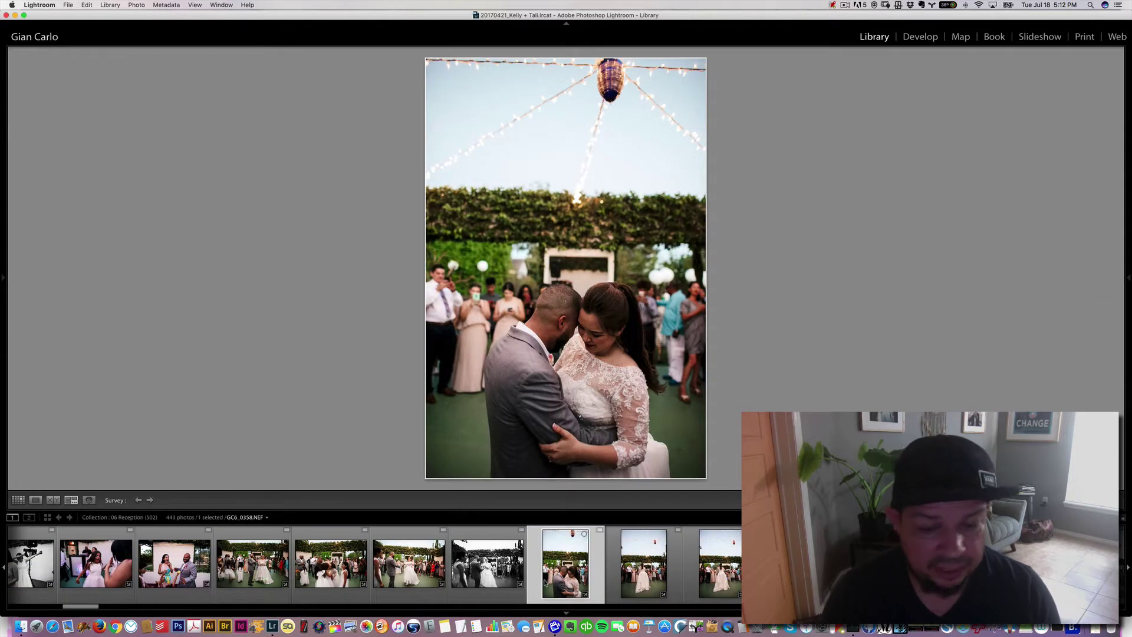
Select the series of bride dancing photos from GC6_0363 through the last one before the red-lit photo, for comparison in Survey view
{"action": "key", "text": "Right"}
{"action": "scroll", "coordinate": [568, 569], "scroll_direction": "right", "scroll_amount": 5}
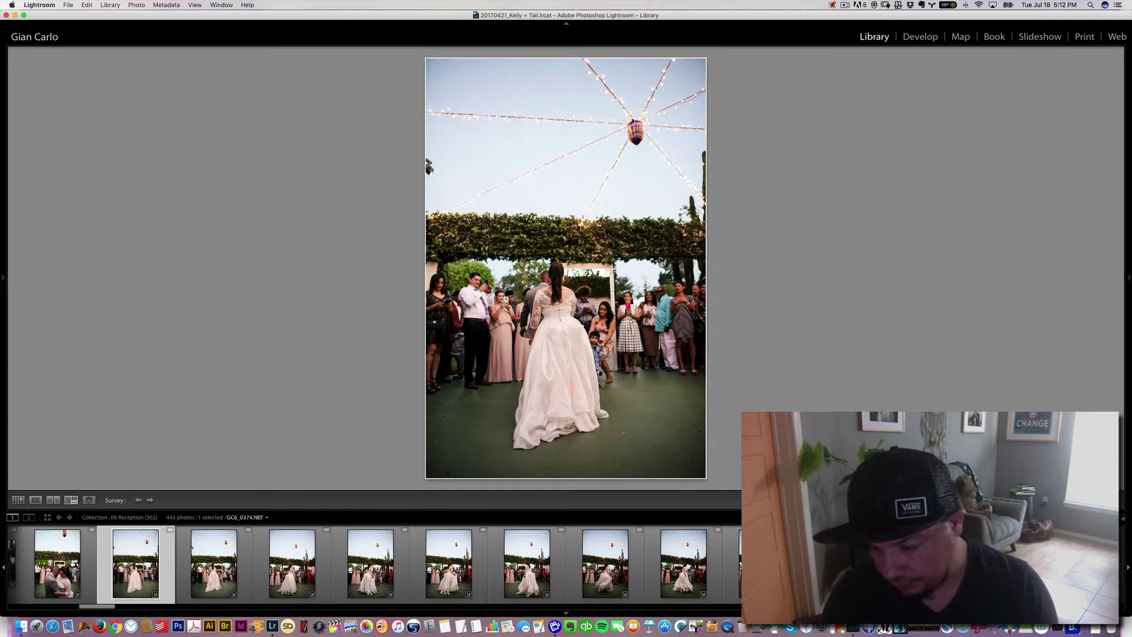
{"action": "key", "text": "Right"}
{"action": "key", "text": "Right"}
{"action": "key", "text": "Right"}
{"action": "key", "text": "Right"}
{"action": "key", "text": "Right"}
{"action": "key", "text": "Right"}
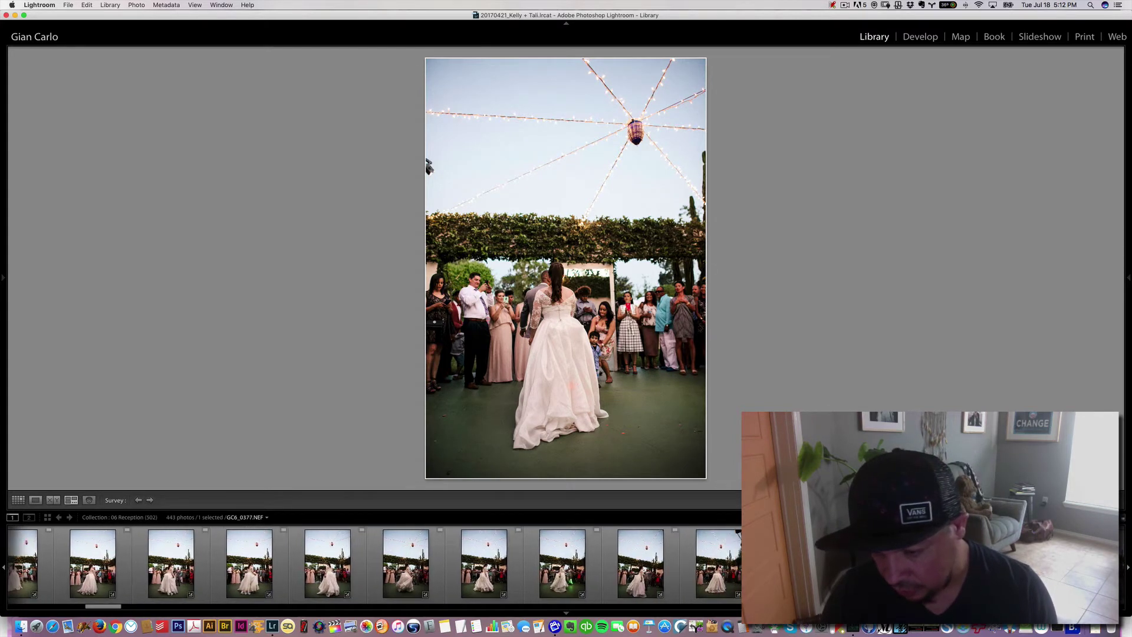
{"action": "key", "text": "Right"}
{"action": "key", "text": "Right"}
{"action": "key", "text": "Right"}
{"action": "key", "text": "Right"}
{"action": "key", "text": "Right"}
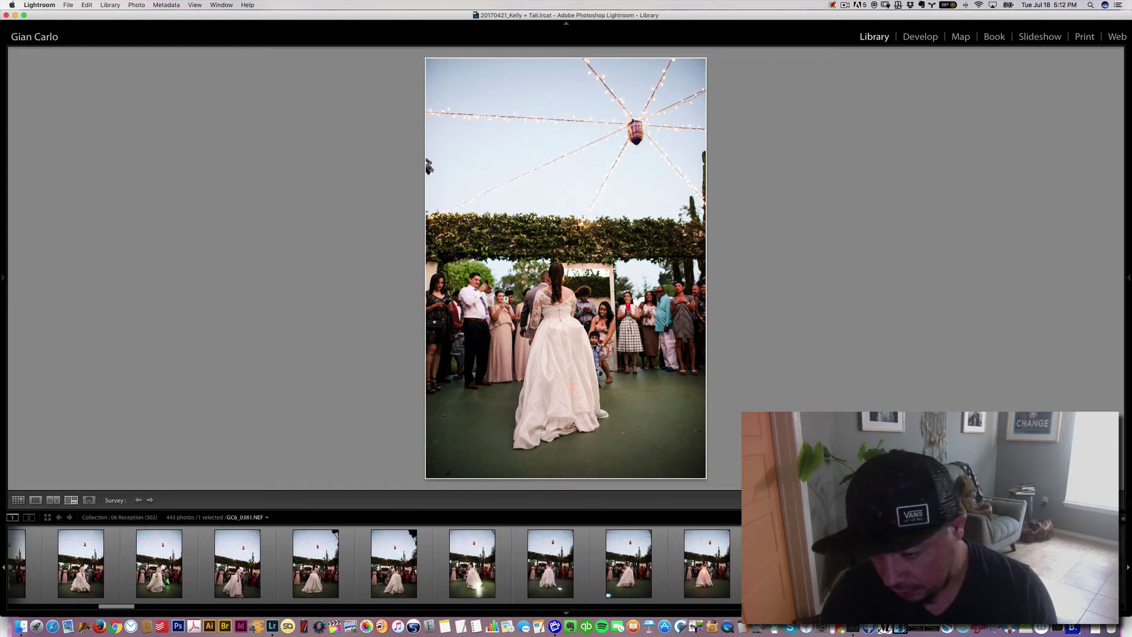
{"action": "scroll", "coordinate": [1001, 565], "scroll_direction": "right", "scroll_amount": 3}
{"action": "scroll", "coordinate": [1001, 565], "scroll_direction": "left", "scroll_amount": 4}
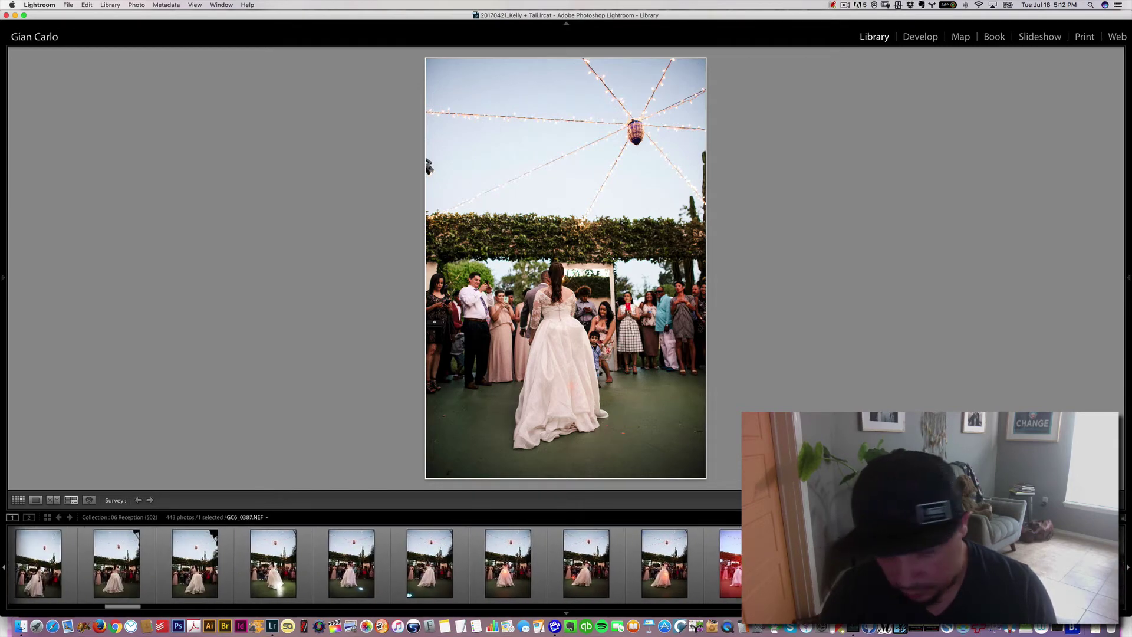
{"action": "left_click", "coordinate": [669, 577], "text": "shift"}
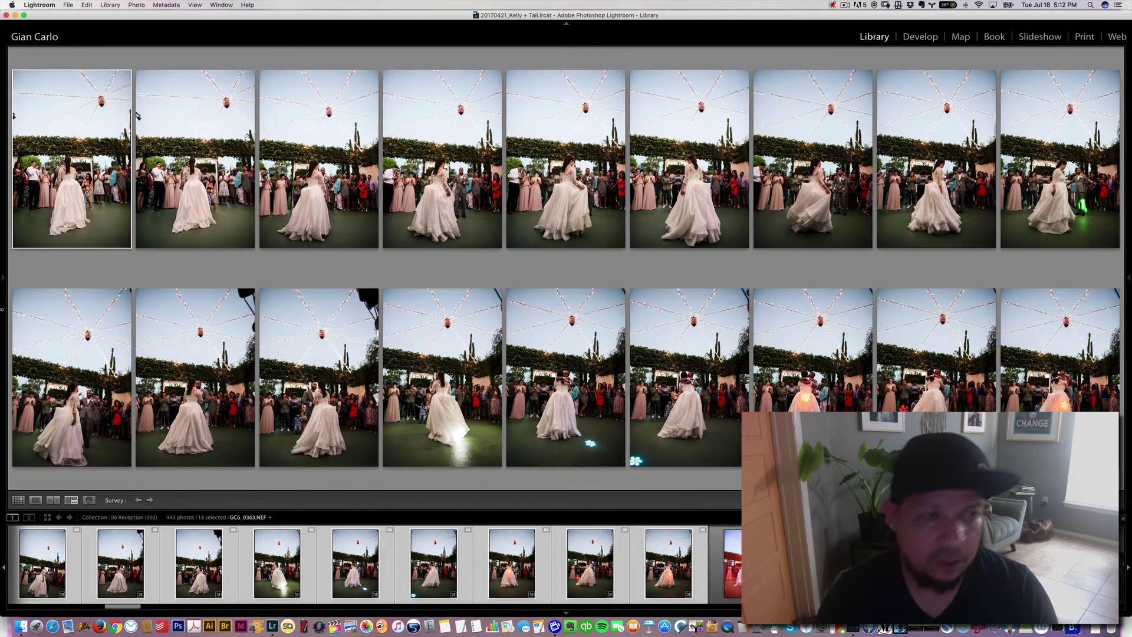
Compare the opening dance frames GC6_0363 through GC6_0366 in Loupe view and drop GC6_0366 from the selection
{"action": "key", "text": "e"}
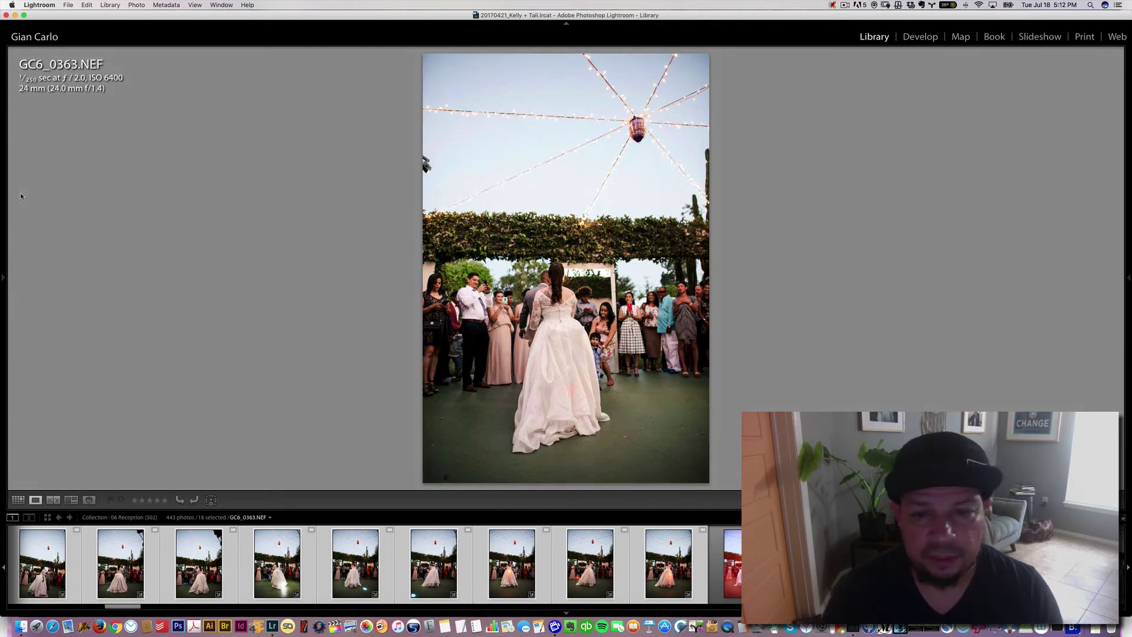
{"action": "key", "text": "super+Right"}
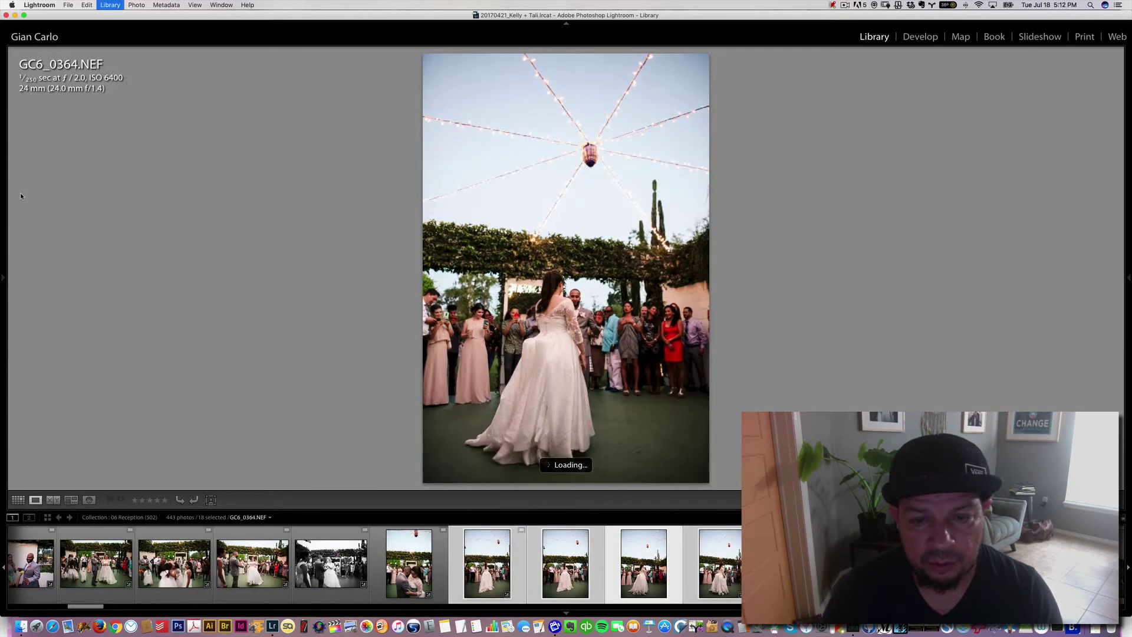
{"action": "key", "text": "super+Right"}
{"action": "key", "text": "super+Left"}
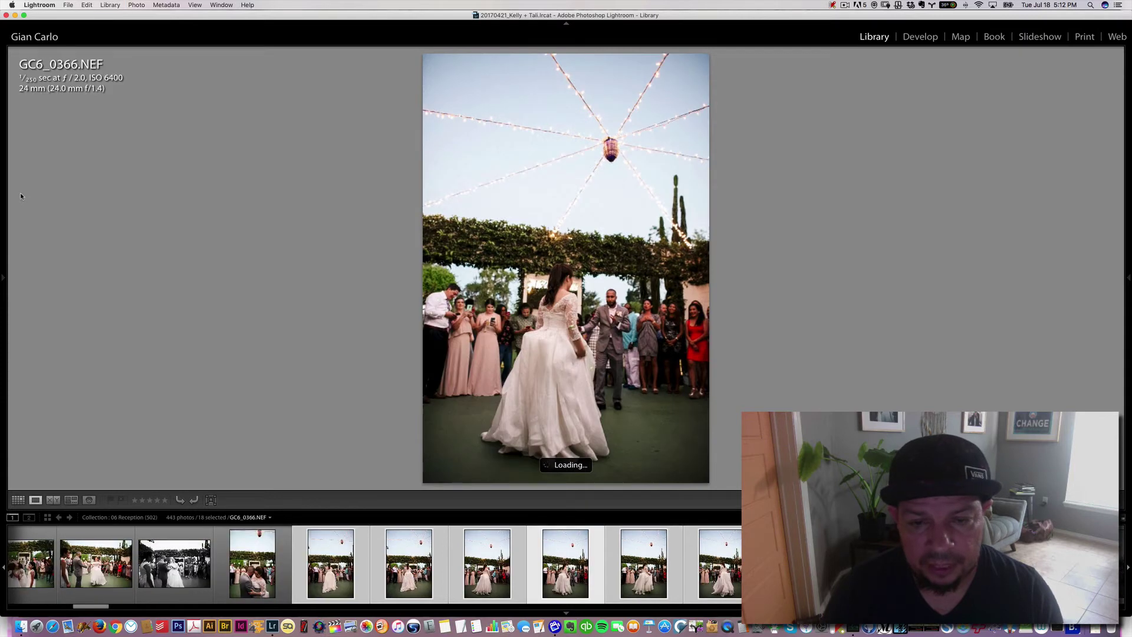
{"action": "key", "text": "super+Left"}
{"action": "key", "text": "super+Right"}
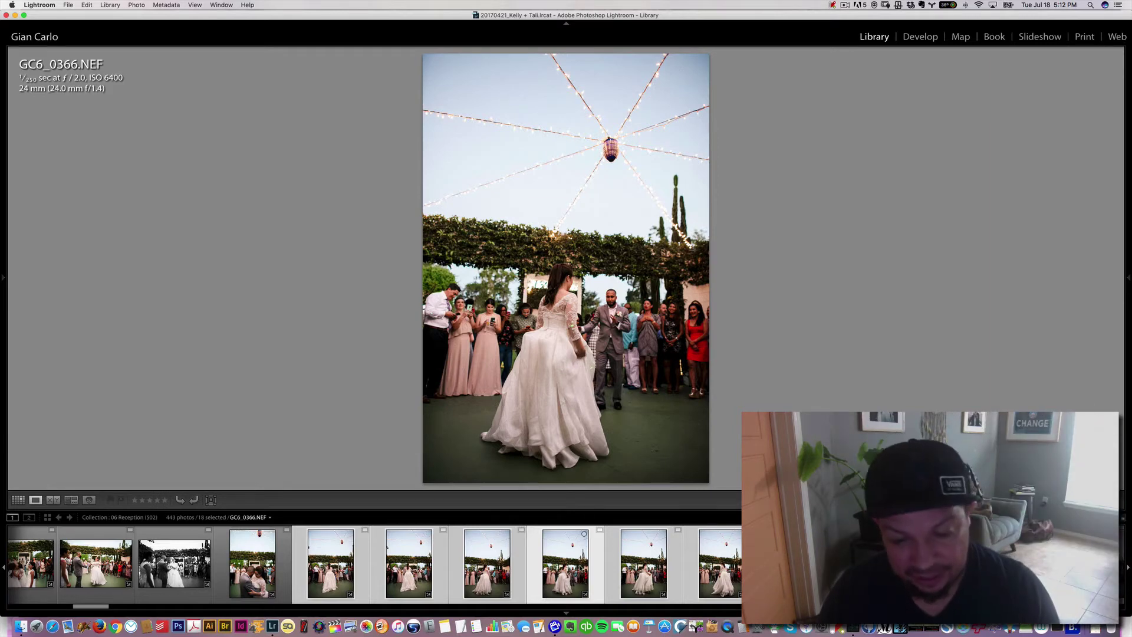
{"action": "left_click", "coordinate": [565, 563], "text": "super"}
Compare the dance frames from GC6_0367 through GC6_0372 one at a time and drop GC6_0370 from the selection
{"action": "key", "text": "super+Right"}
{"action": "key", "text": "super+Right"}
{"action": "key", "text": "super+Right"}
{"action": "key", "text": "super+Right"}
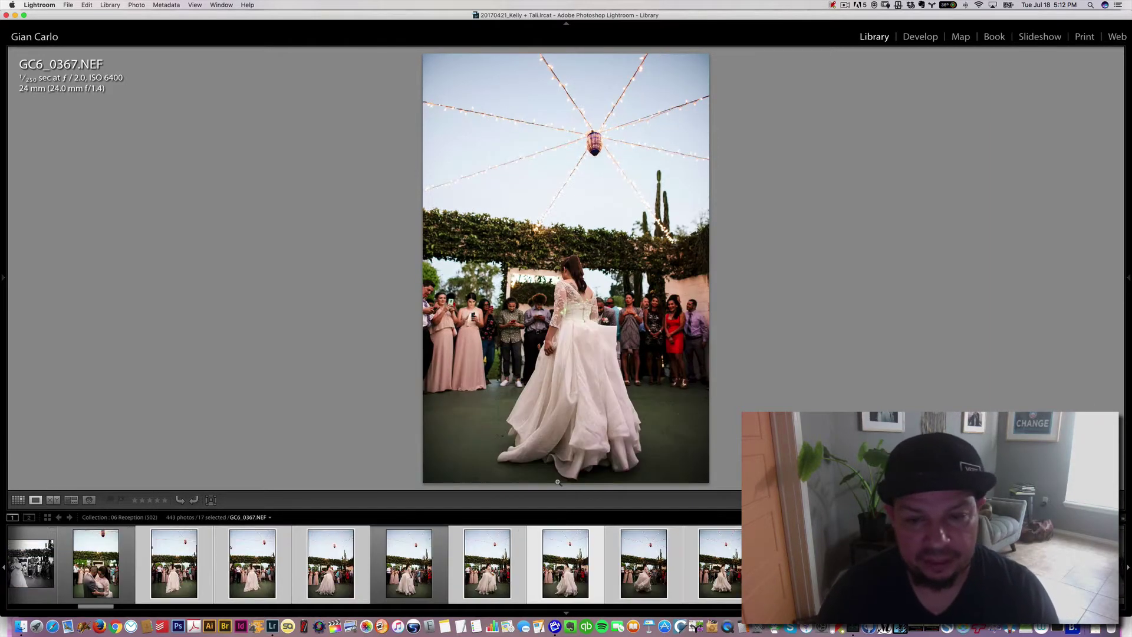
{"action": "key", "text": "super+Right"}
{"action": "key", "text": "super+Right"}
{"action": "key", "text": "super+Right"}
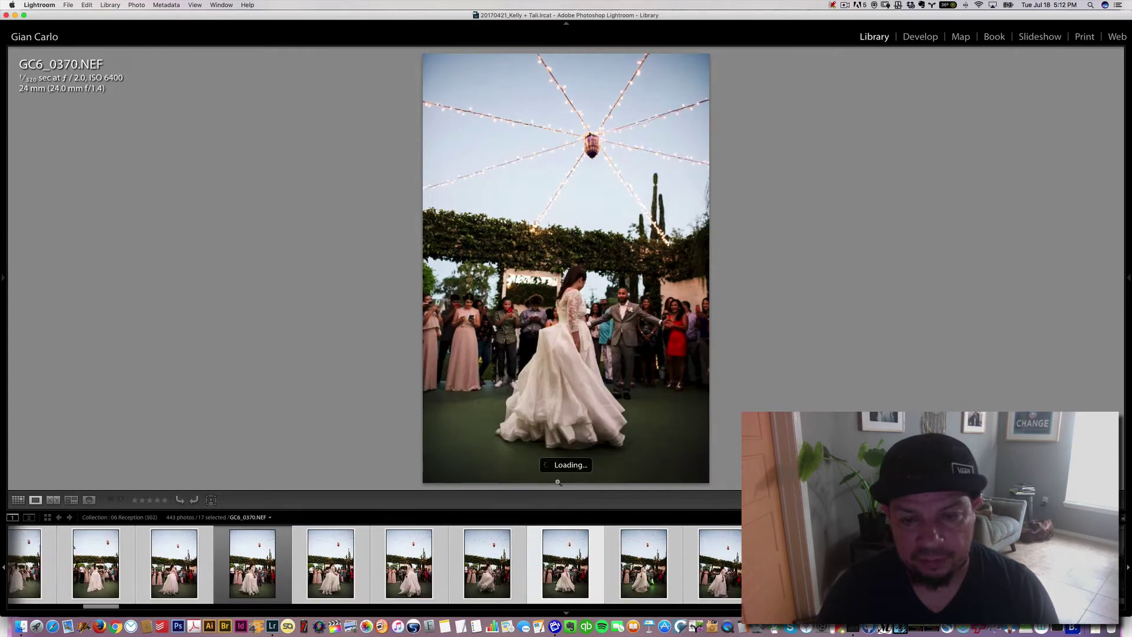
{"action": "key", "text": "super+Right"}
{"action": "key", "text": "super+Right"}
{"action": "key", "text": "super+Right"}
{"action": "key", "text": "super+Right"}
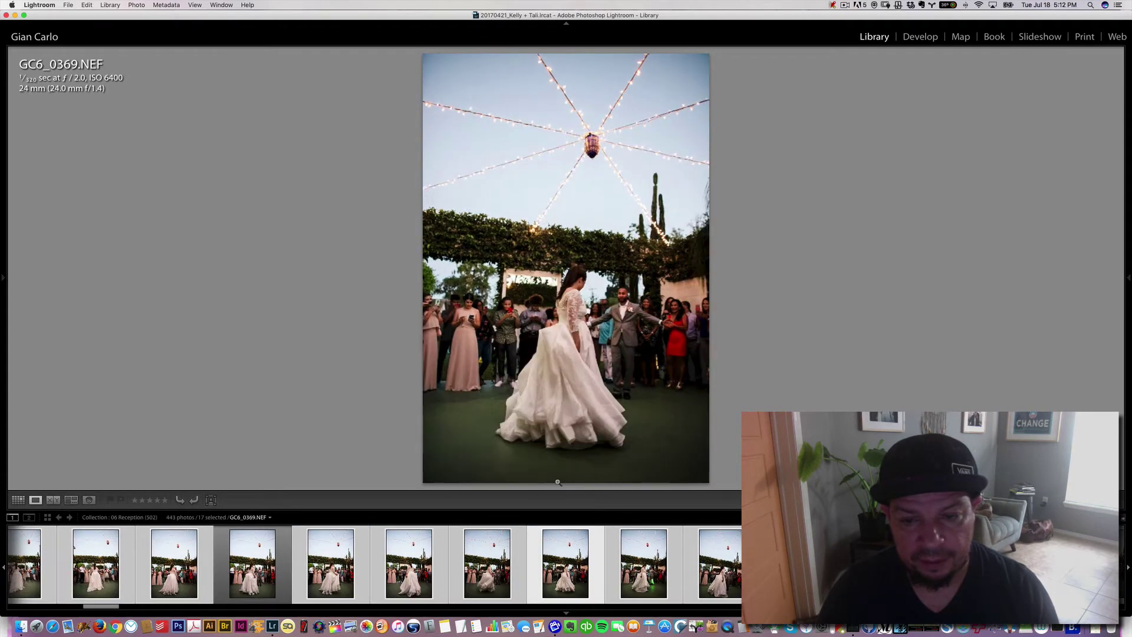
{"action": "key", "text": "super+Right"}
{"action": "key", "text": "super+Right"}
{"action": "key", "text": "super+Right"}
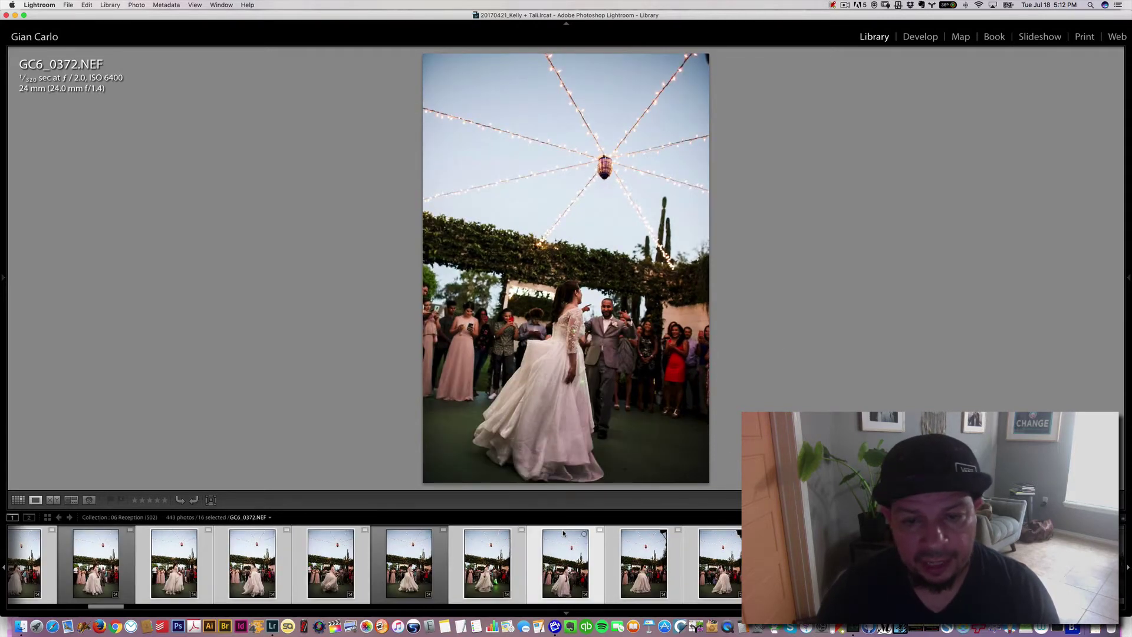
Compare GC6_0372, GC6_0373 and GC6_0374 back and forth and drop GC6_0373 from the selection
{"action": "key", "text": "super+Left"}
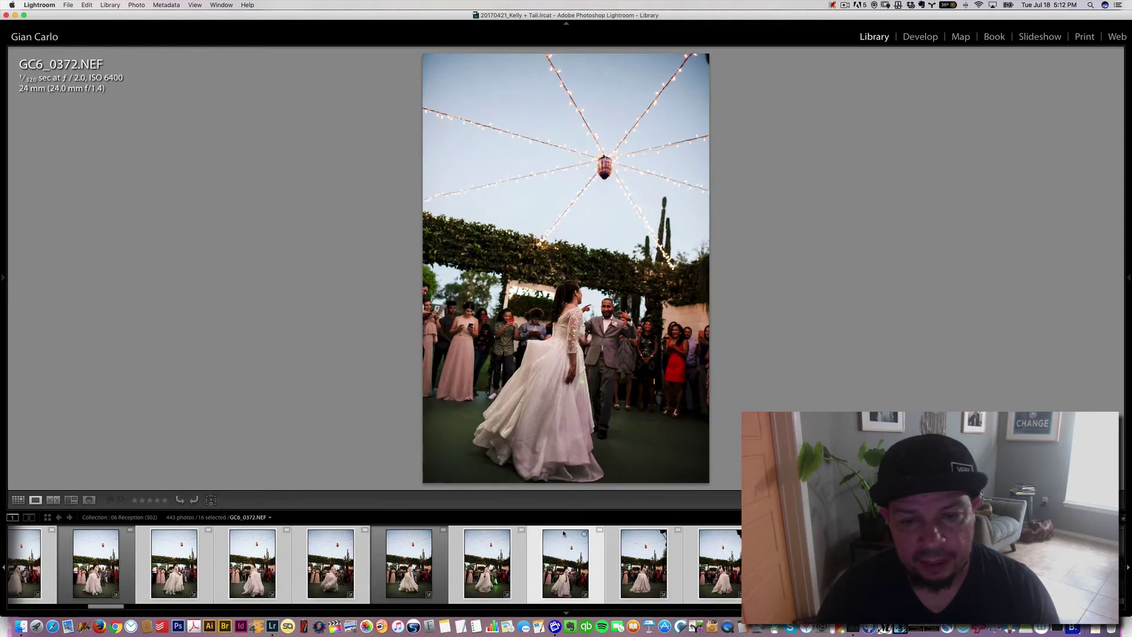
{"action": "key", "text": "super+Right"}
{"action": "key", "text": "super+Right"}
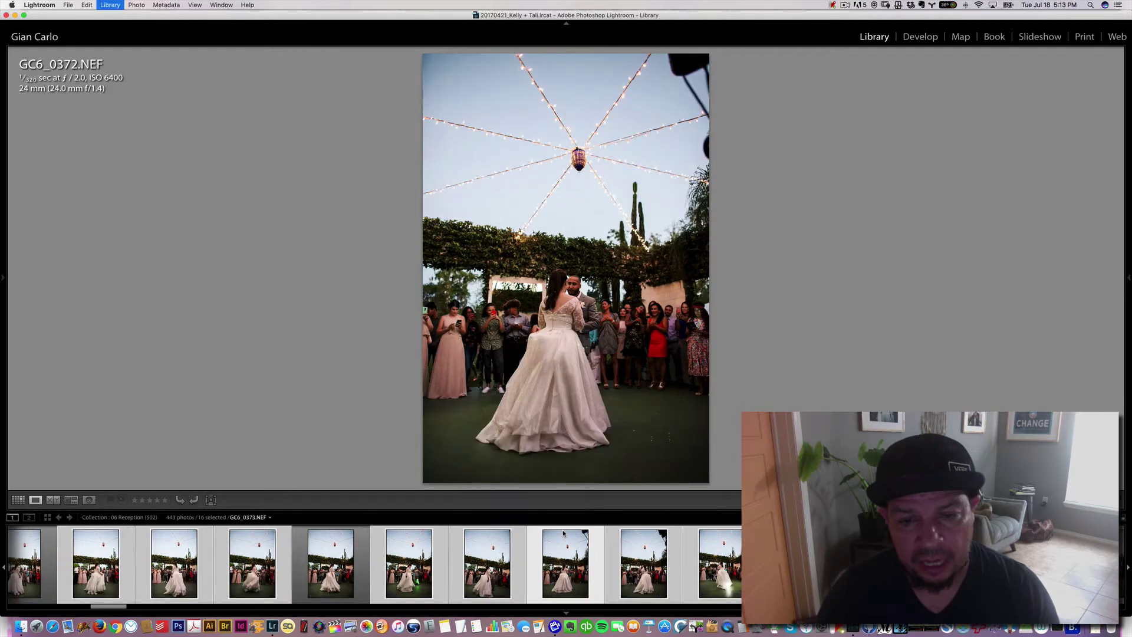
{"action": "key", "text": "super+Left"}
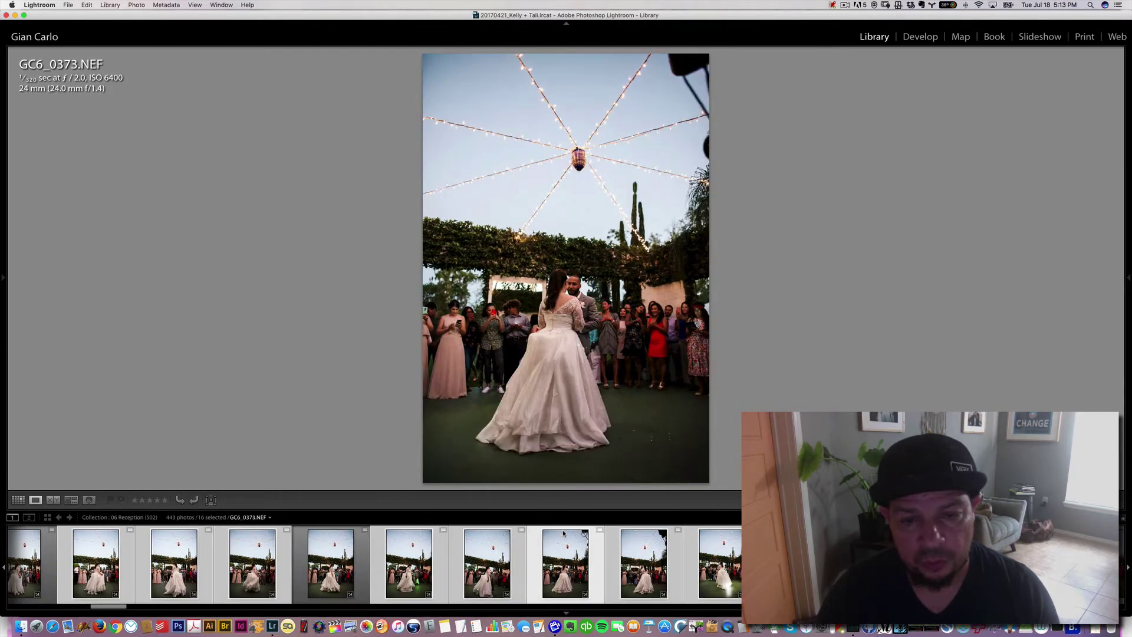
{"action": "key", "text": "super+Left"}
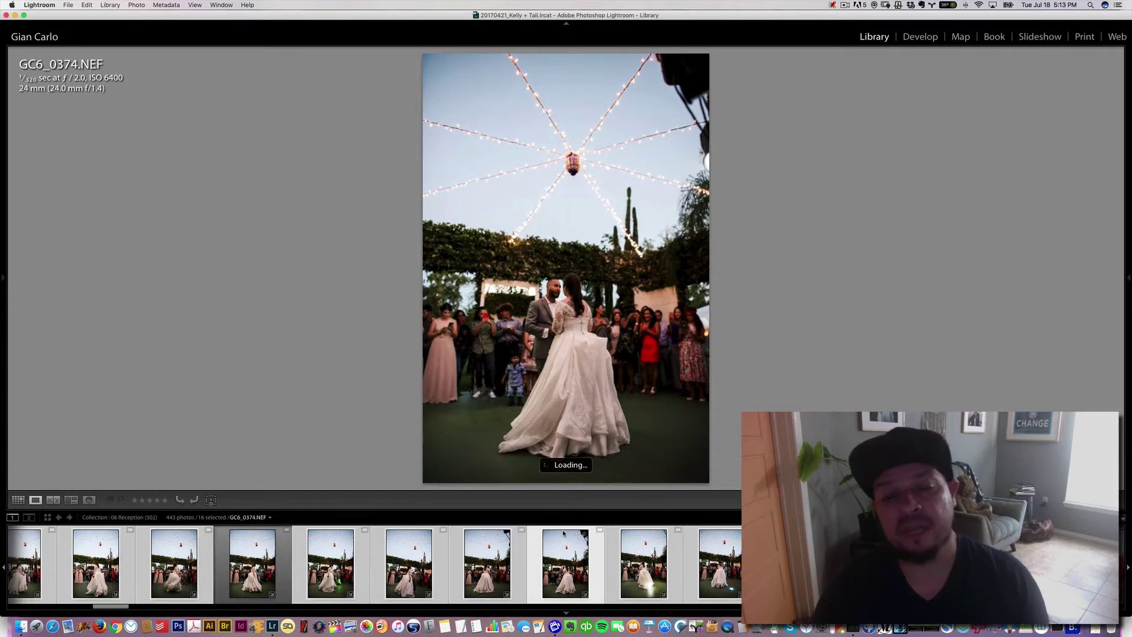
{"action": "key", "text": "super+Right"}
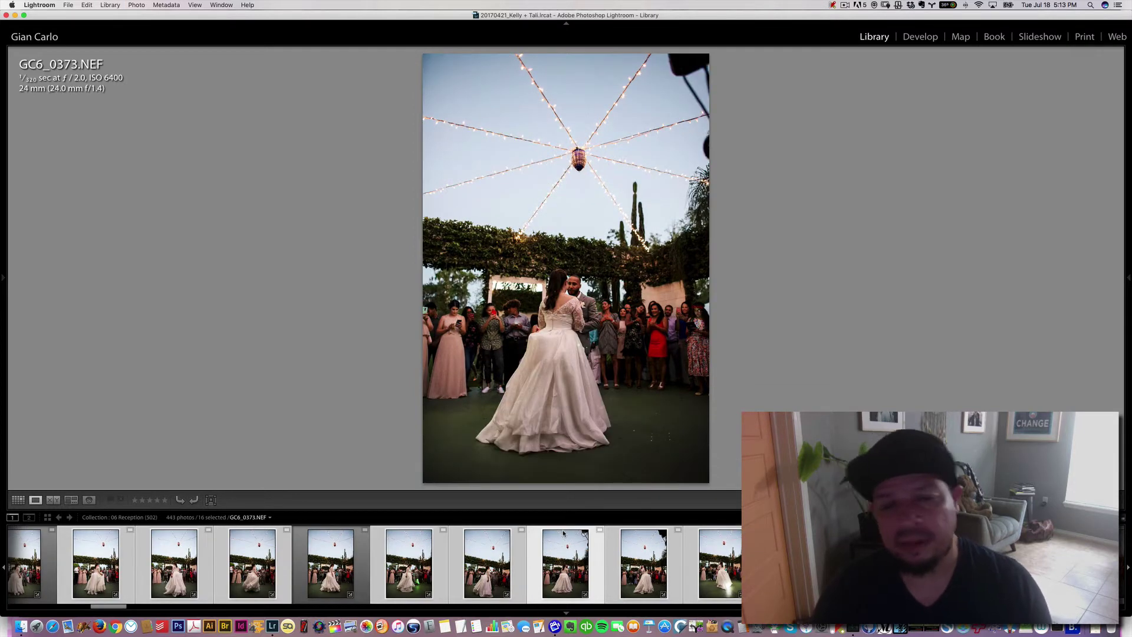
{"action": "key", "text": "super+Left"}
{"action": "key", "text": "super+Left"}
{"action": "key", "text": "super+Right"}
{"action": "key", "text": "super+Right"}
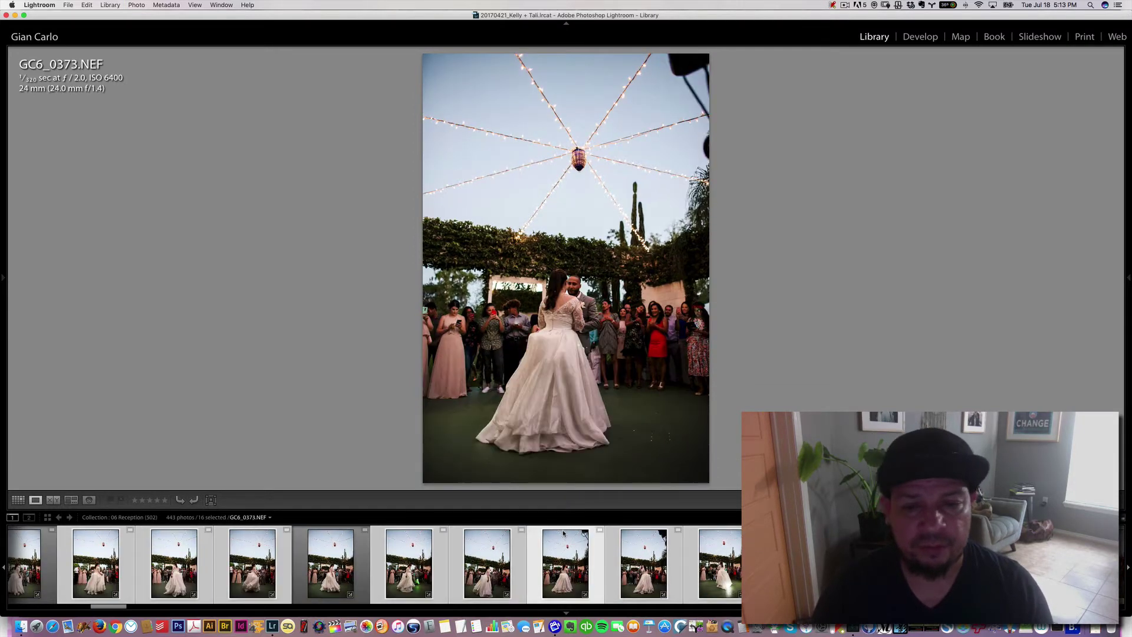
{"action": "key", "text": "super+Right"}
{"action": "key", "text": "super+Left"}
{"action": "key", "text": "super+Left"}
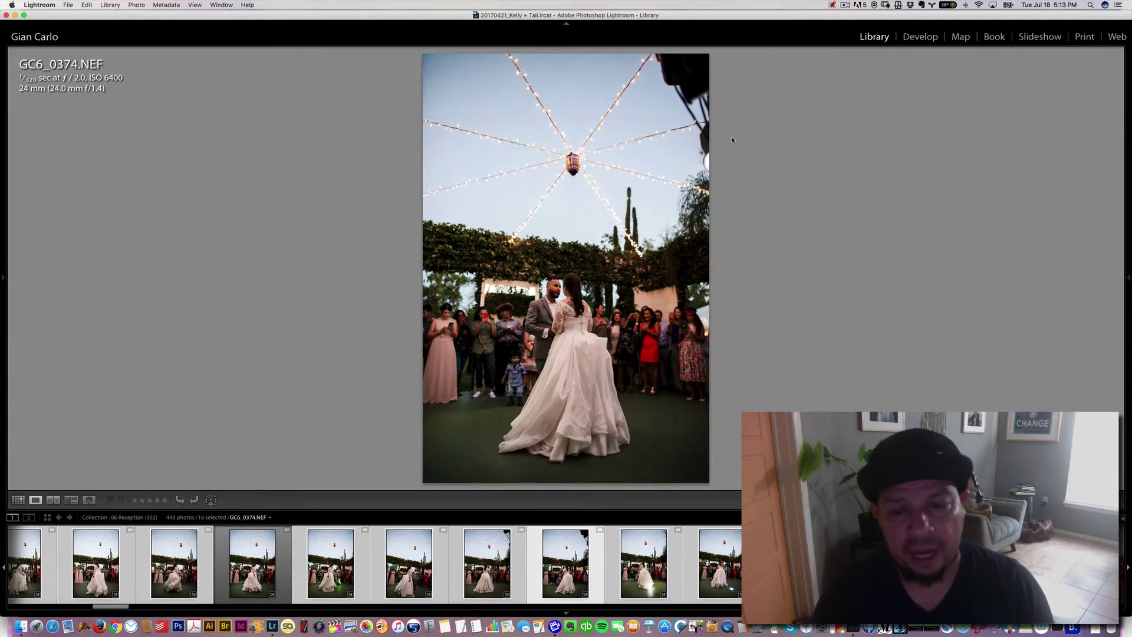
{"action": "key", "text": "super+Right"}
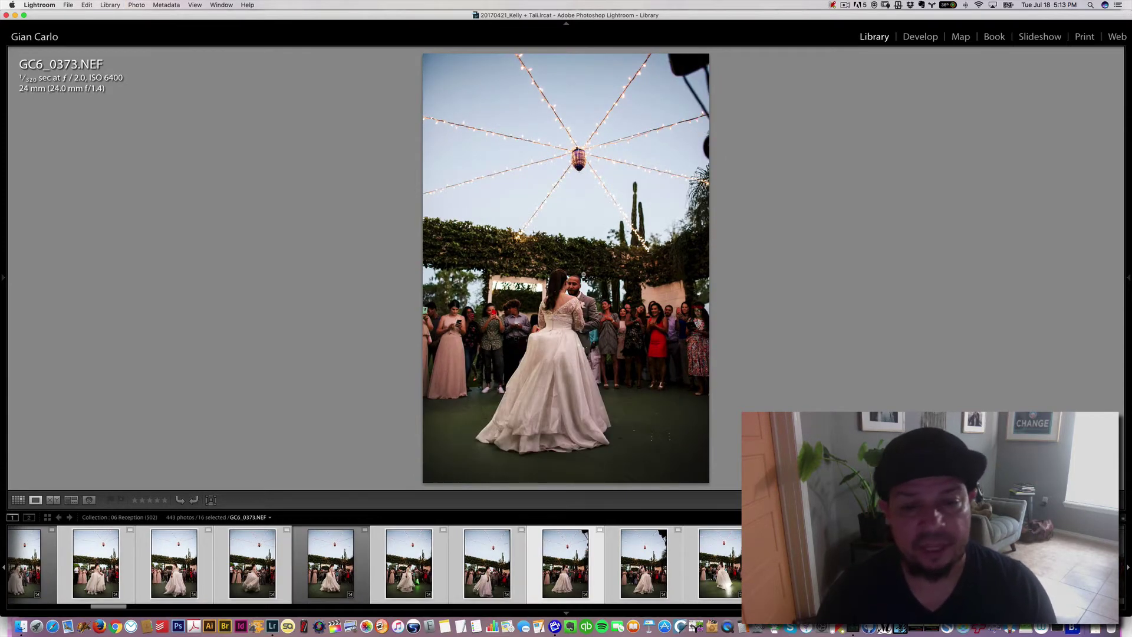
{"action": "key", "text": "super+Right"}
Compare the hugging frames GC6_0375 through GC6_0377 and drop GC6_0376 from the selection
{"action": "key", "text": "super+Right"}
{"action": "key", "text": "super+Right"}
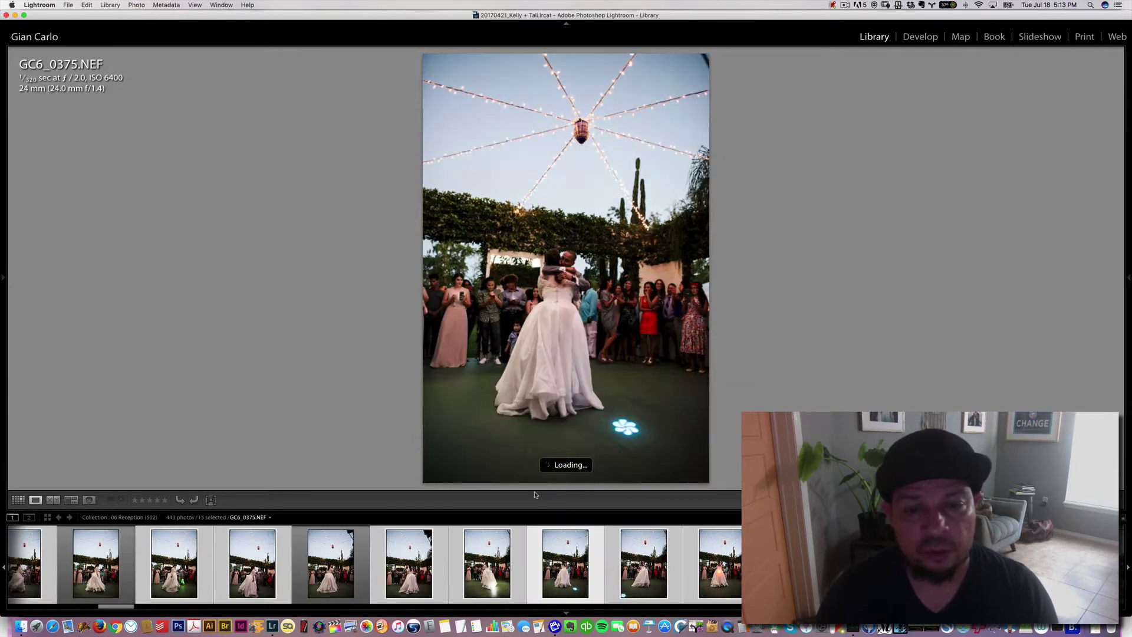
{"action": "key", "text": "super+Left"}
{"action": "key", "text": "super+Left"}
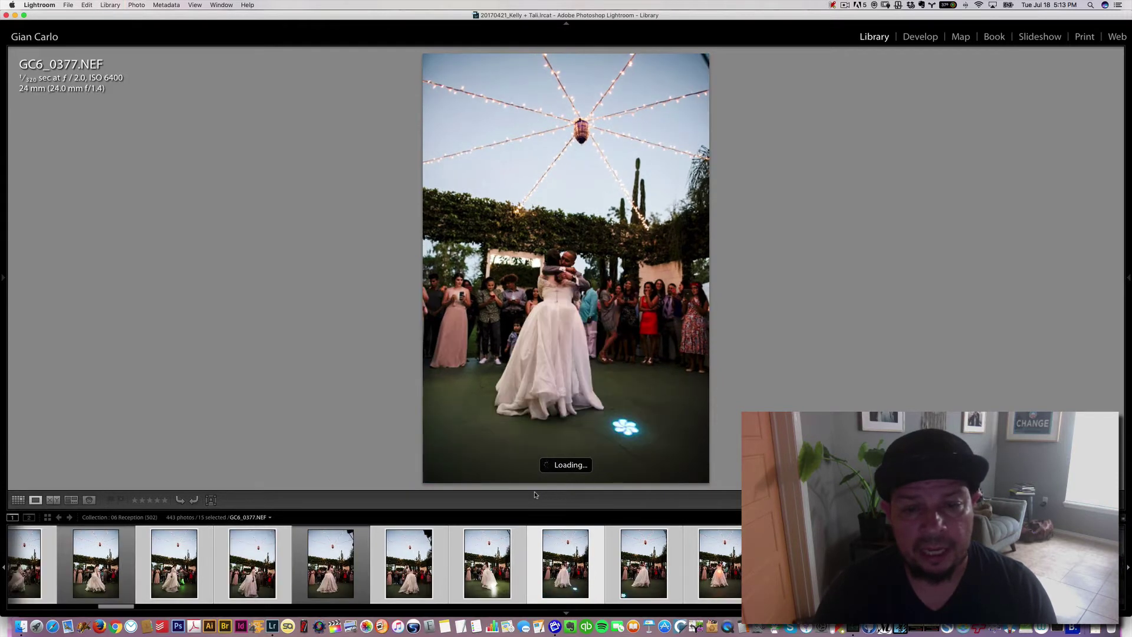
{"action": "key", "text": "super+Right"}
{"action": "key", "text": "super+Left"}
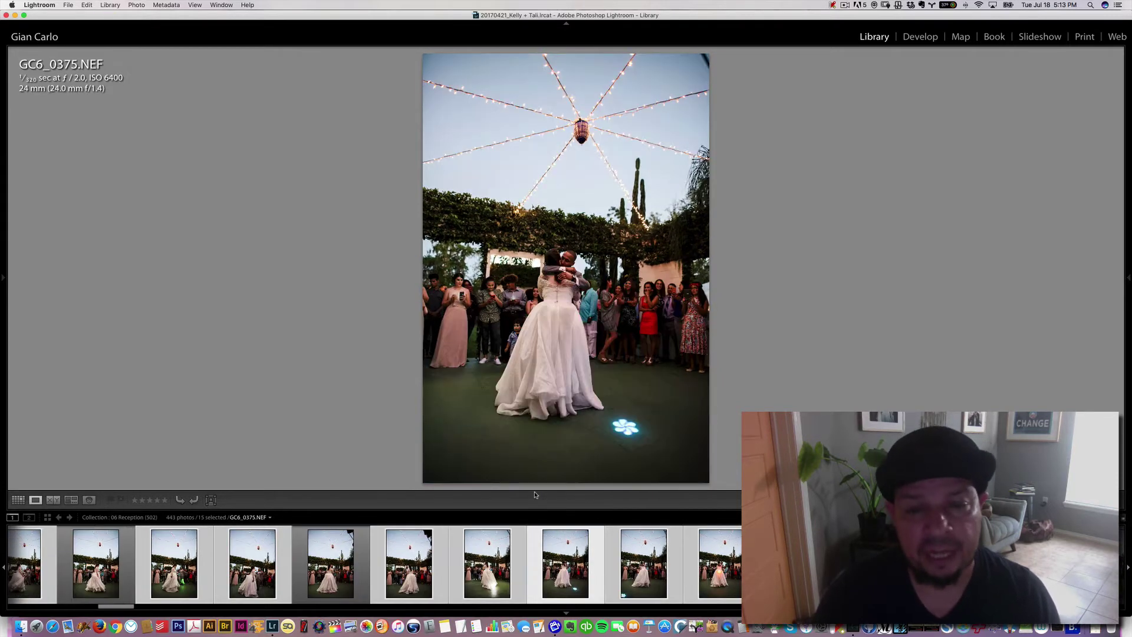
{"action": "key", "text": "super+Left"}
{"action": "key", "text": "super+Right"}
{"action": "key", "text": "super+Left"}
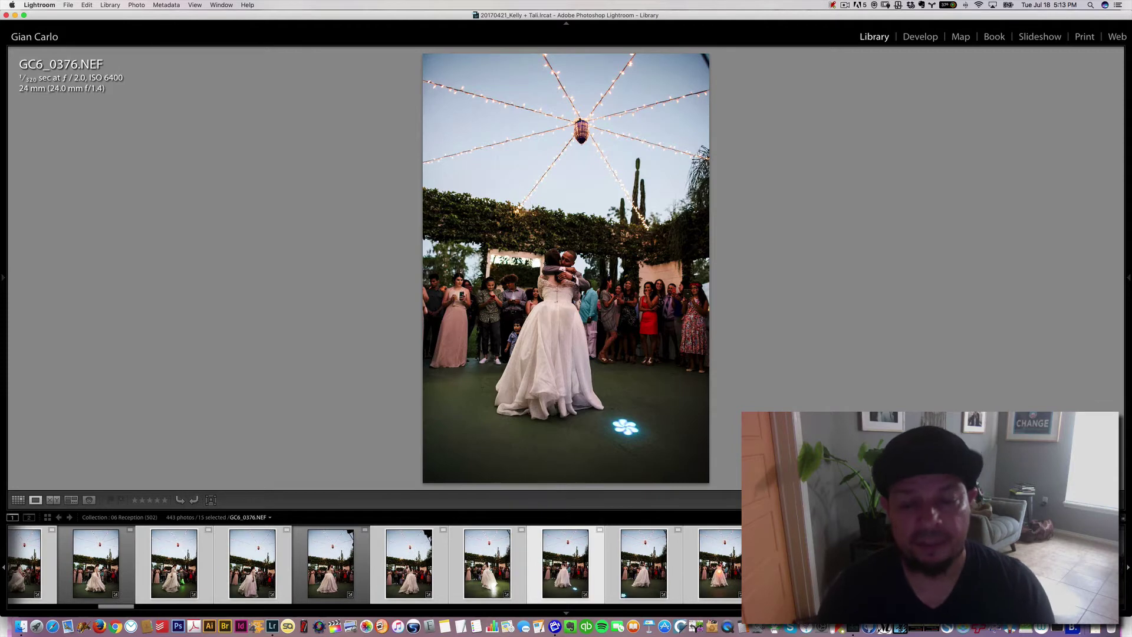
{"action": "left_click", "coordinate": [574, 560], "text": "super"}
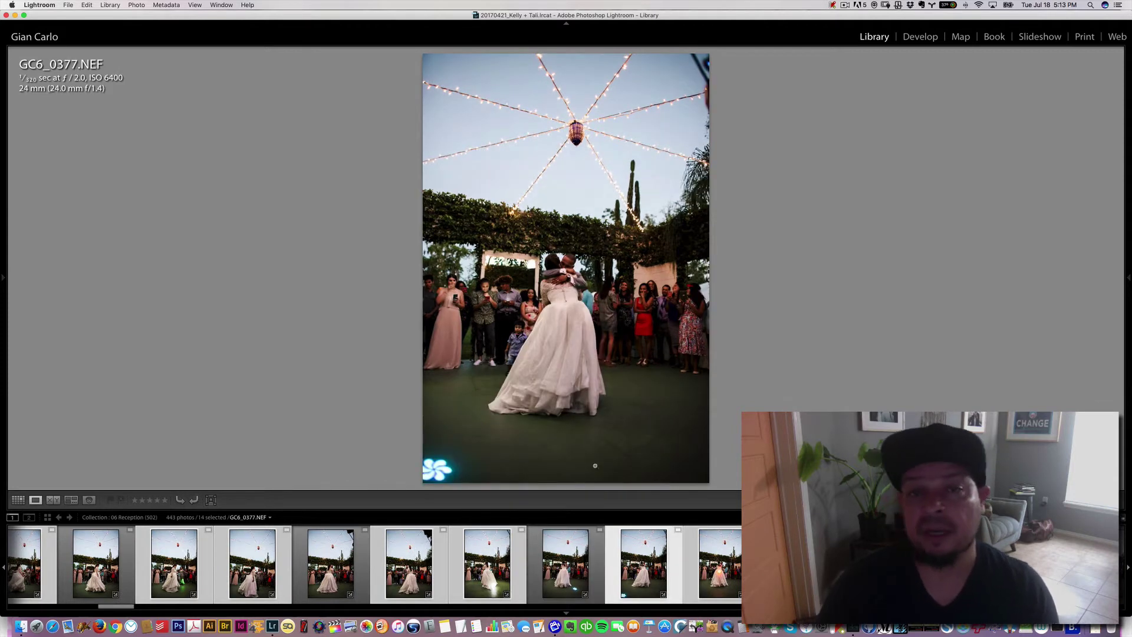
Review the last hugging frames through GC6_0380 and remove all the dance photos still selected from the collection
{"action": "key", "text": "super+Right"}
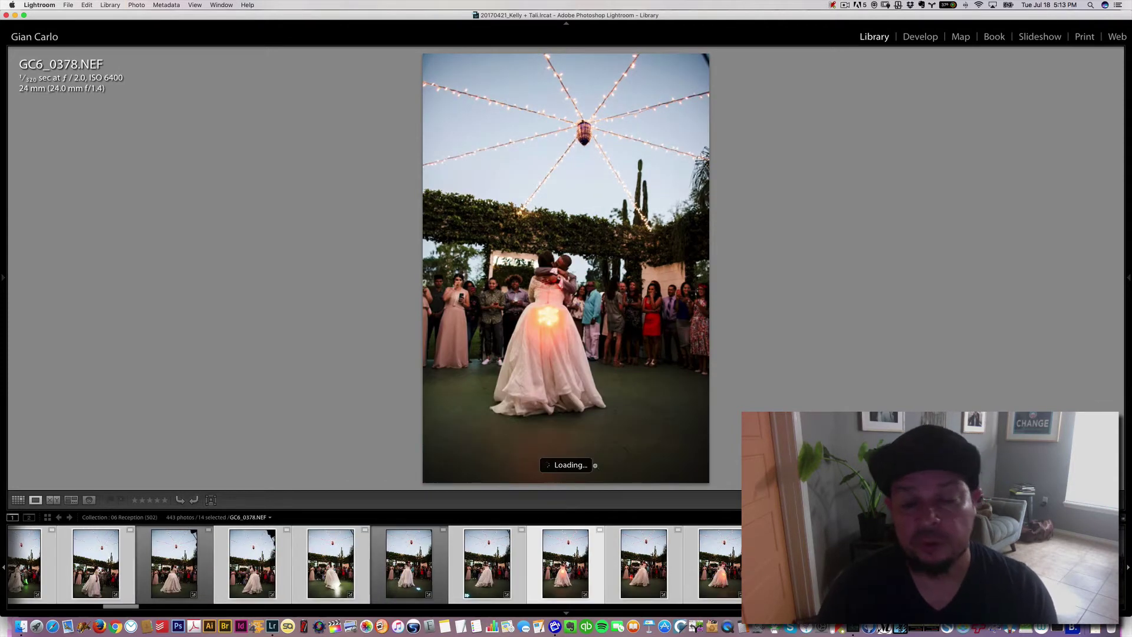
{"action": "key", "text": "super+Right"}
{"action": "key", "text": "super+Right"}
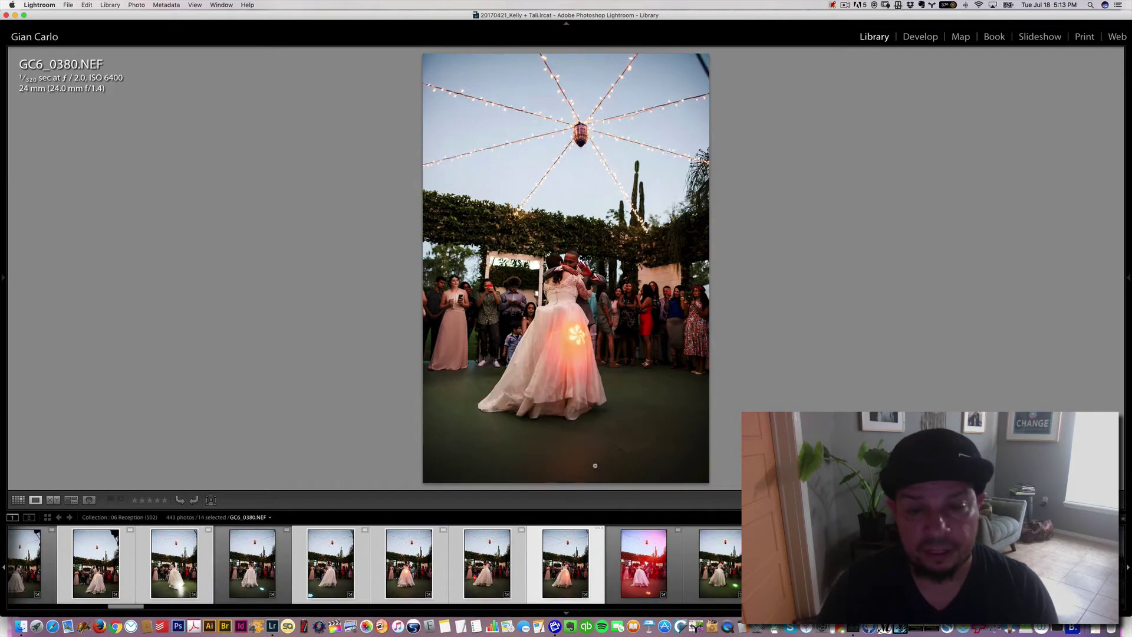
{"action": "key", "text": "super+Right"}
{"action": "key", "text": "n"}
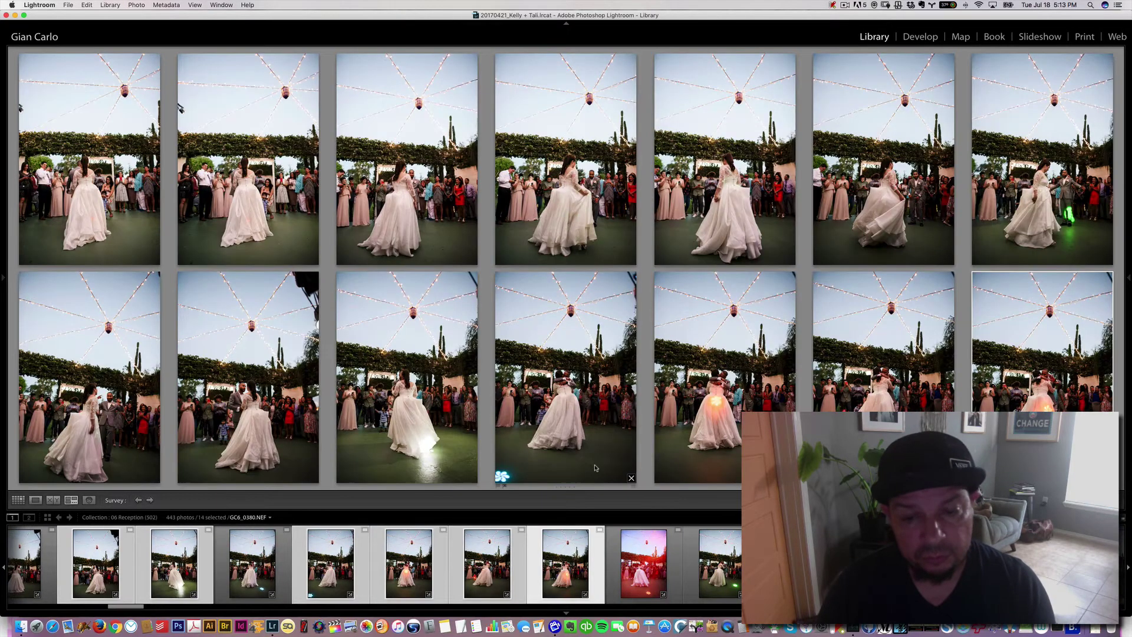
{"action": "key", "text": "Delete"}
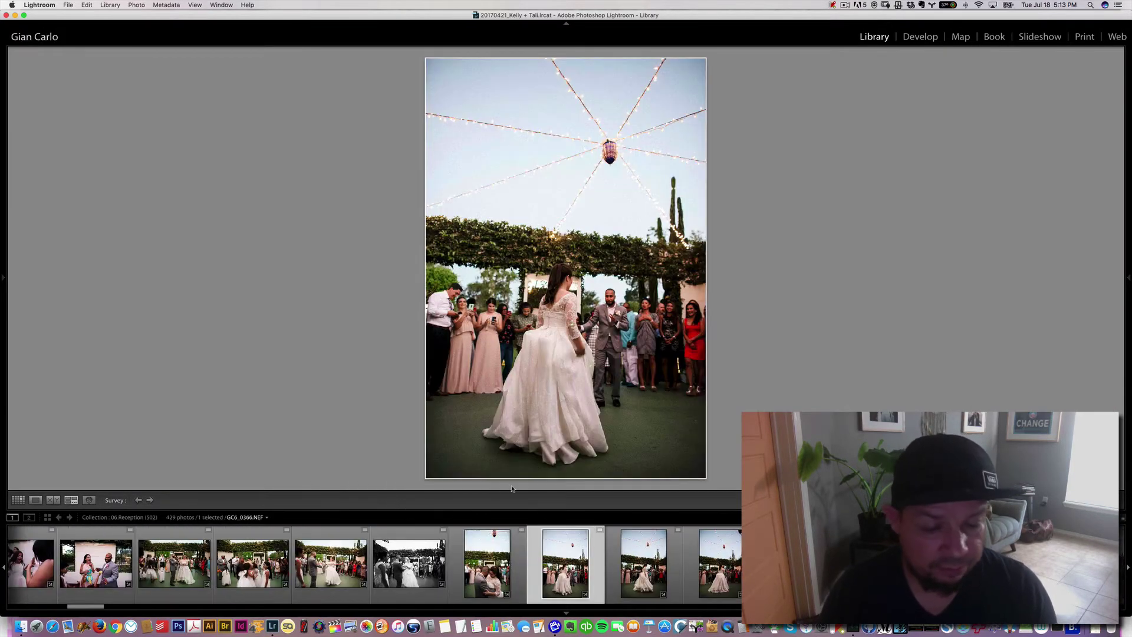
Select the four kept dance photos, GC6_0366 through GC6_0376, and compare them in Survey view with the side panels hidden
{"action": "left_click", "coordinate": [503, 557]}
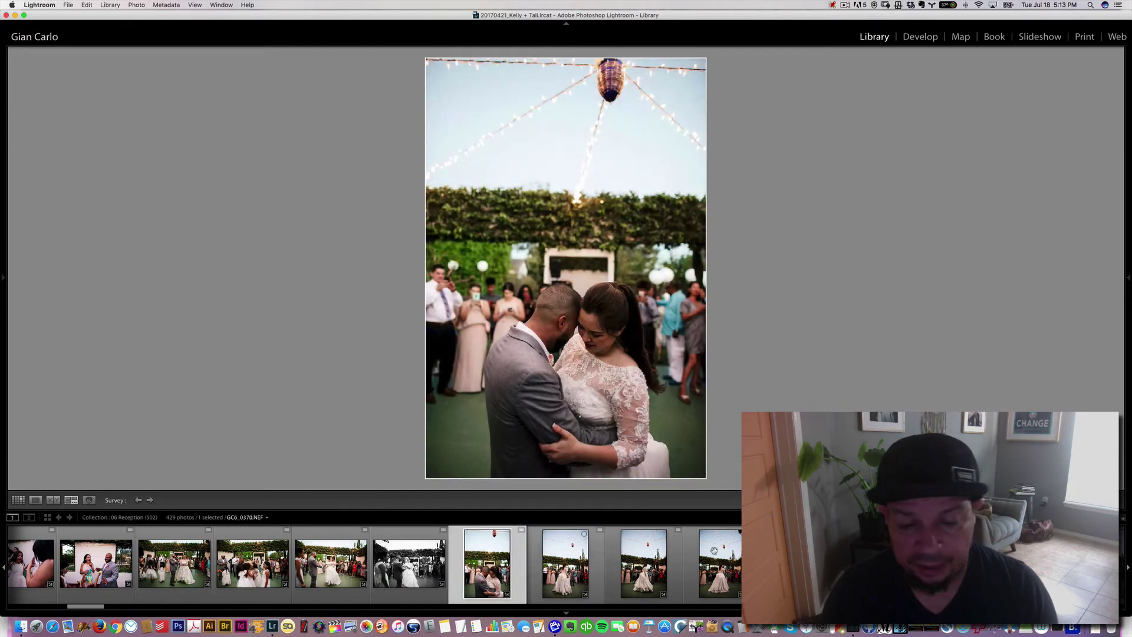
{"action": "key", "text": "Tab"}
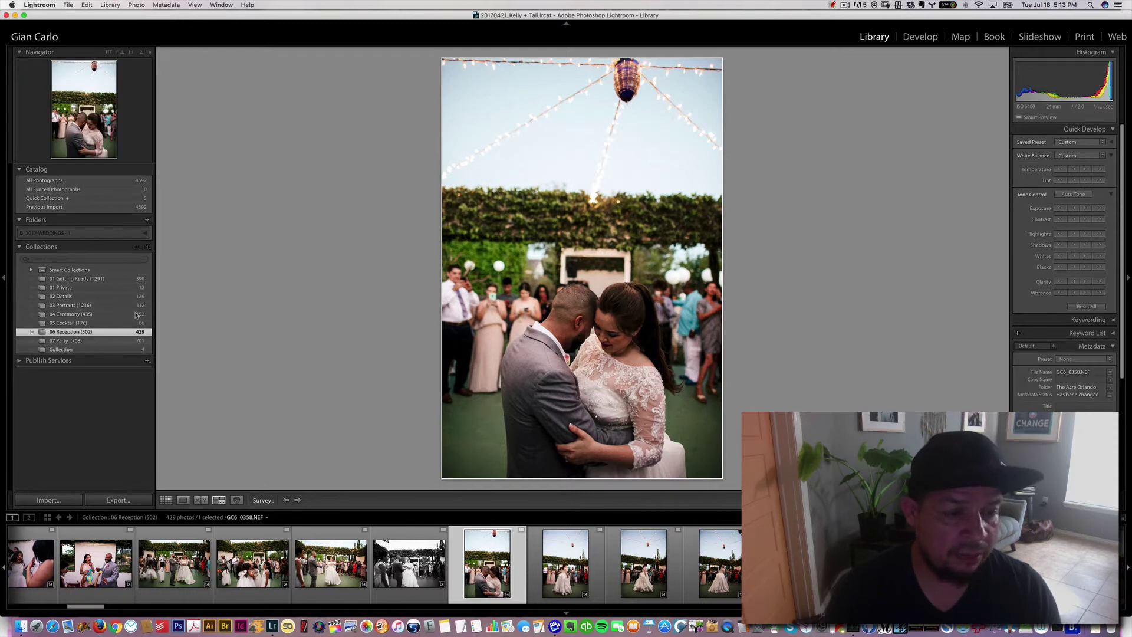
{"action": "key", "text": "Right"}
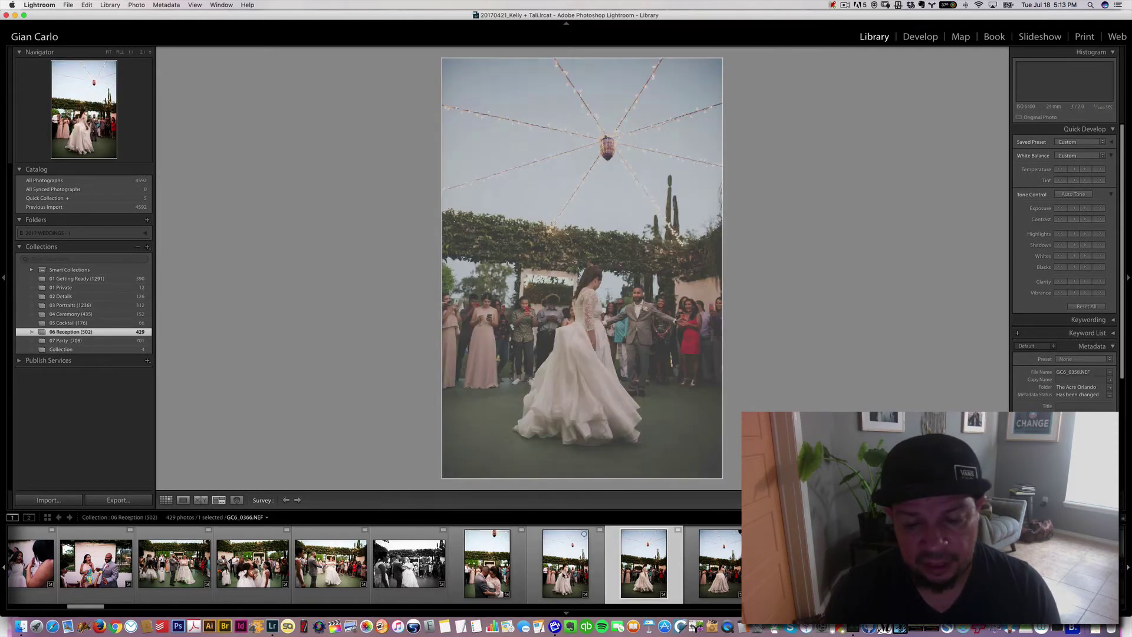
{"action": "scroll", "coordinate": [693, 547], "scroll_direction": "down", "scroll_amount": 2}
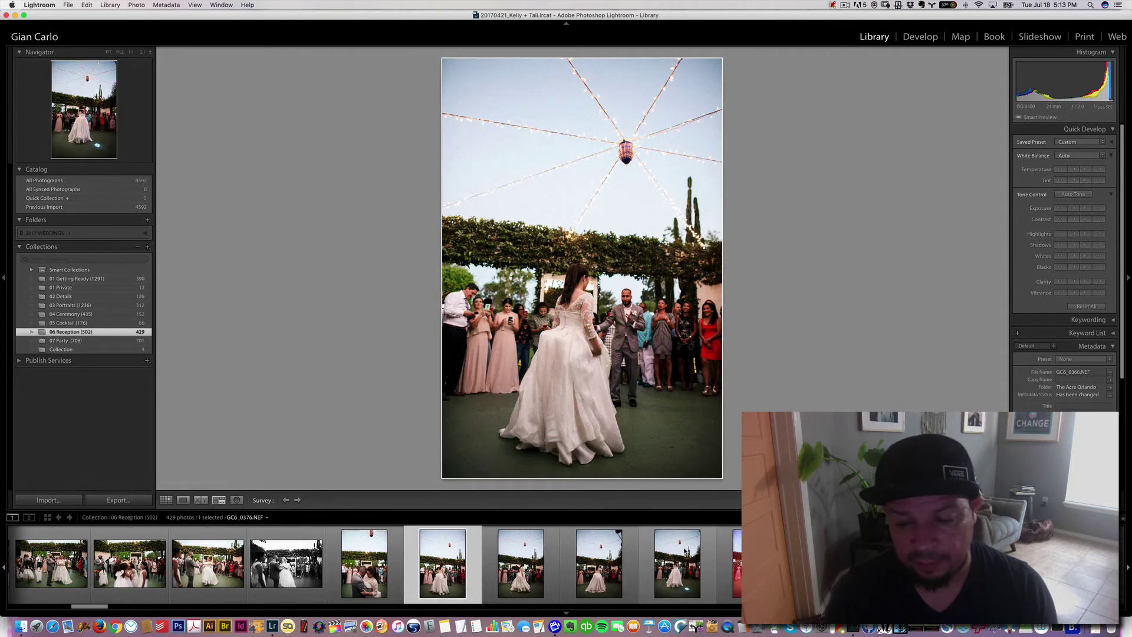
{"action": "left_click", "coordinate": [678, 560], "text": "shift"}
{"action": "key", "text": "n"}
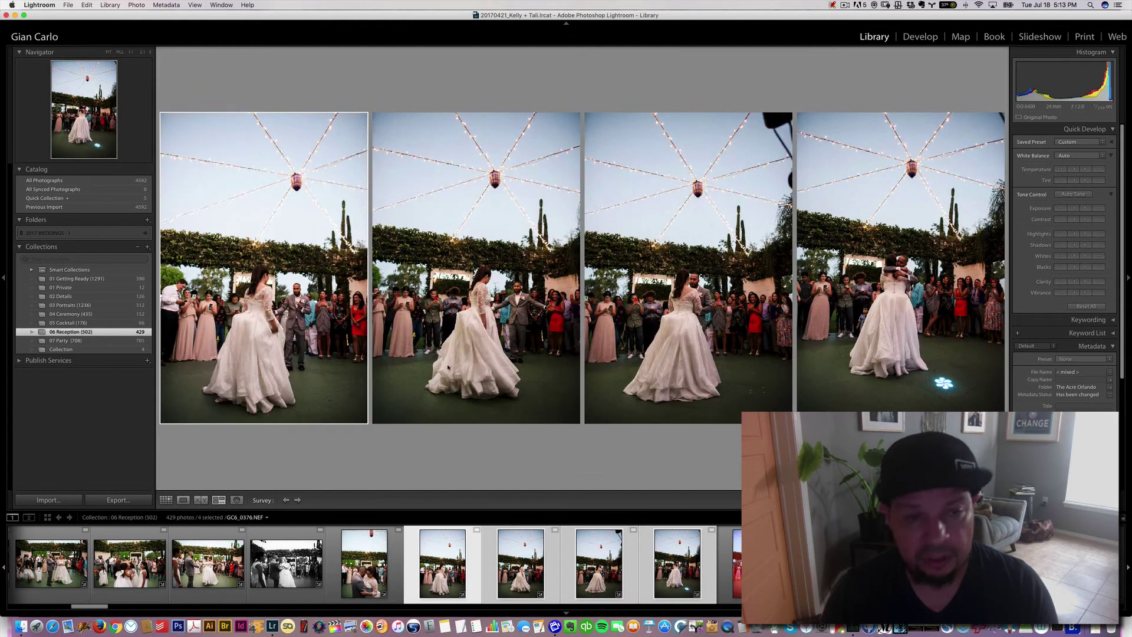
{"action": "key", "text": "Tab"}
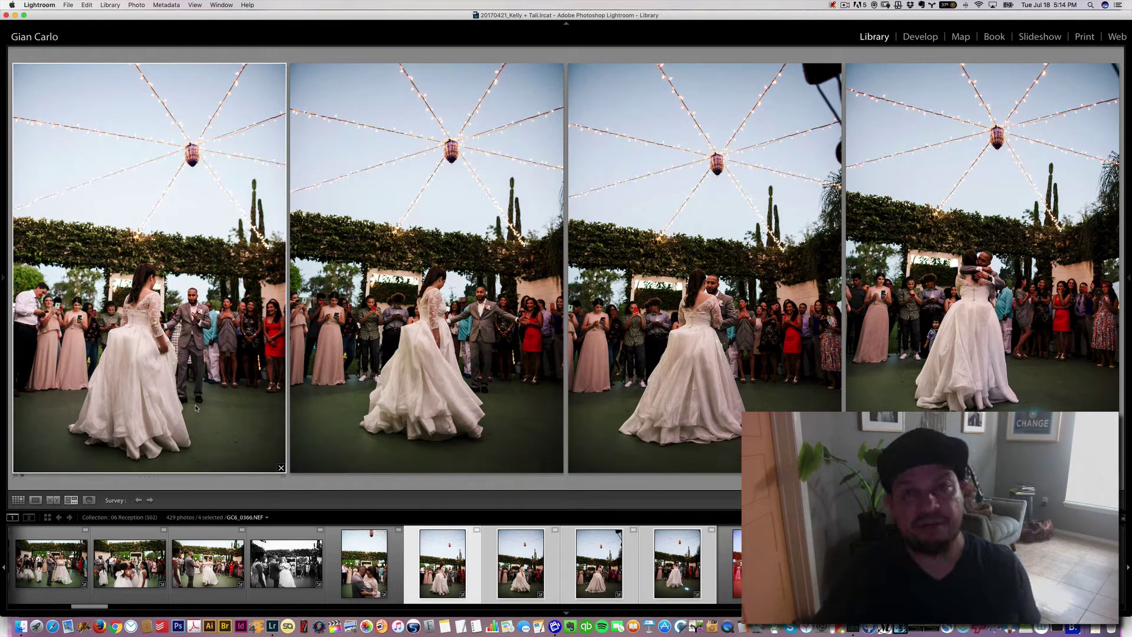
Check GC6_0366 and GC6_0370 in Loupe view, drop GC6_0366 from the four-photo survey and select it on its own
{"action": "double_click", "coordinate": [208, 289]}
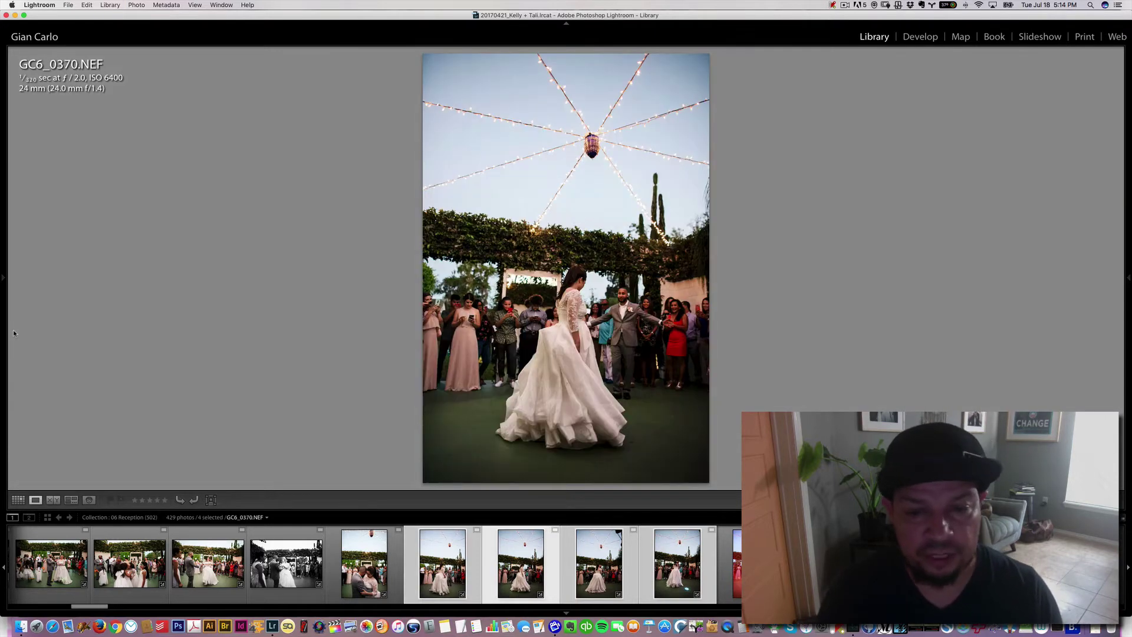
{"action": "key", "text": "n"}
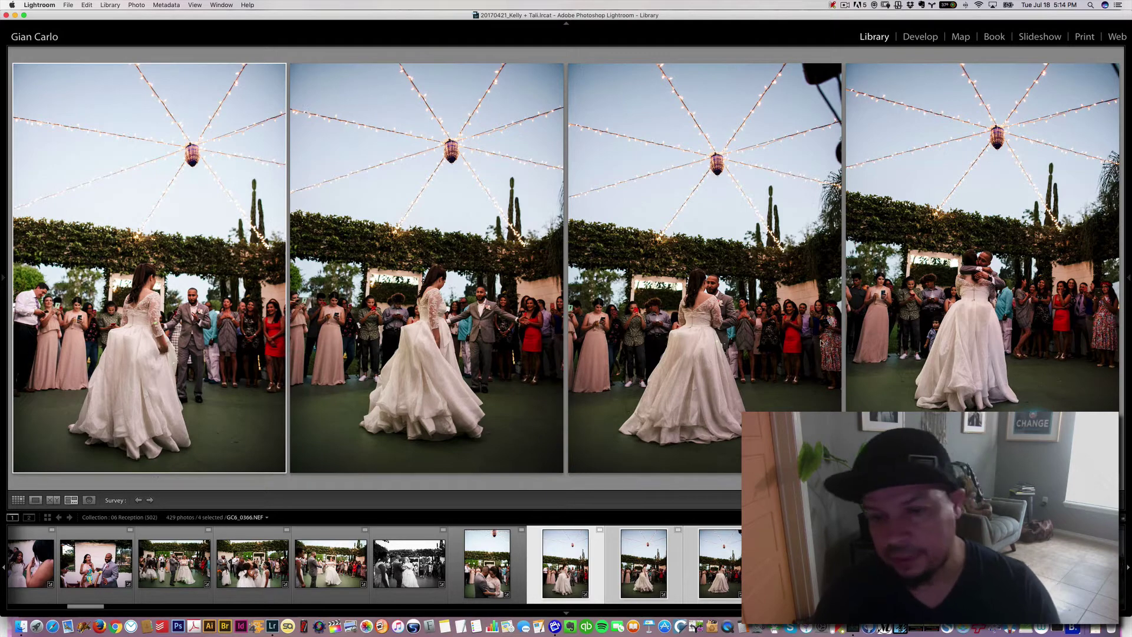
{"action": "left_click", "coordinate": [281, 468]}
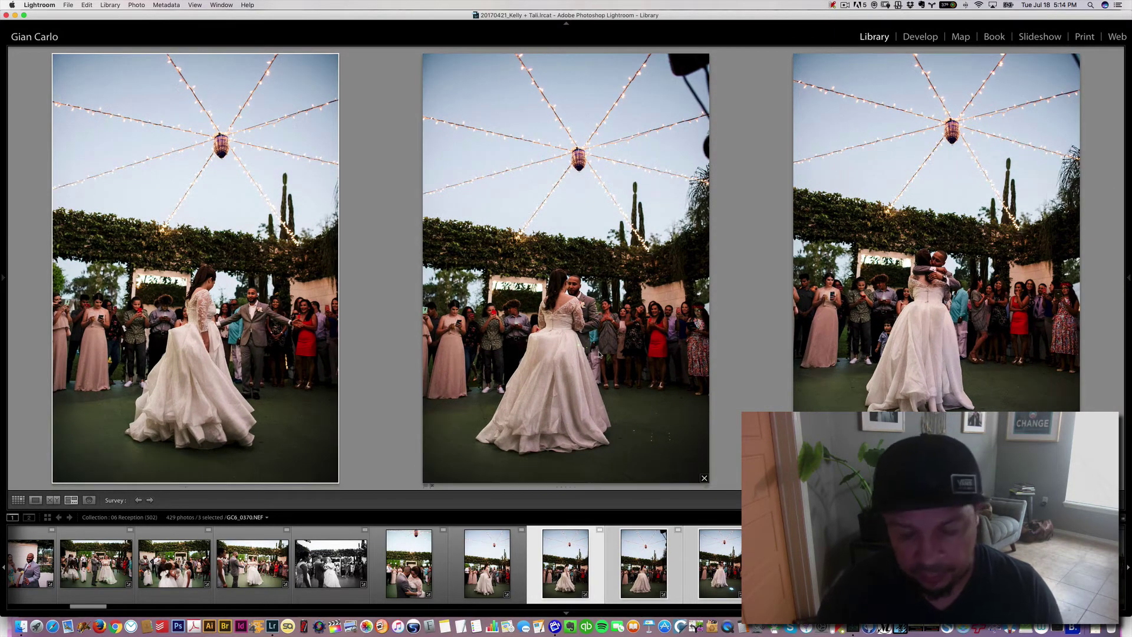
{"action": "left_click", "coordinate": [502, 557]}
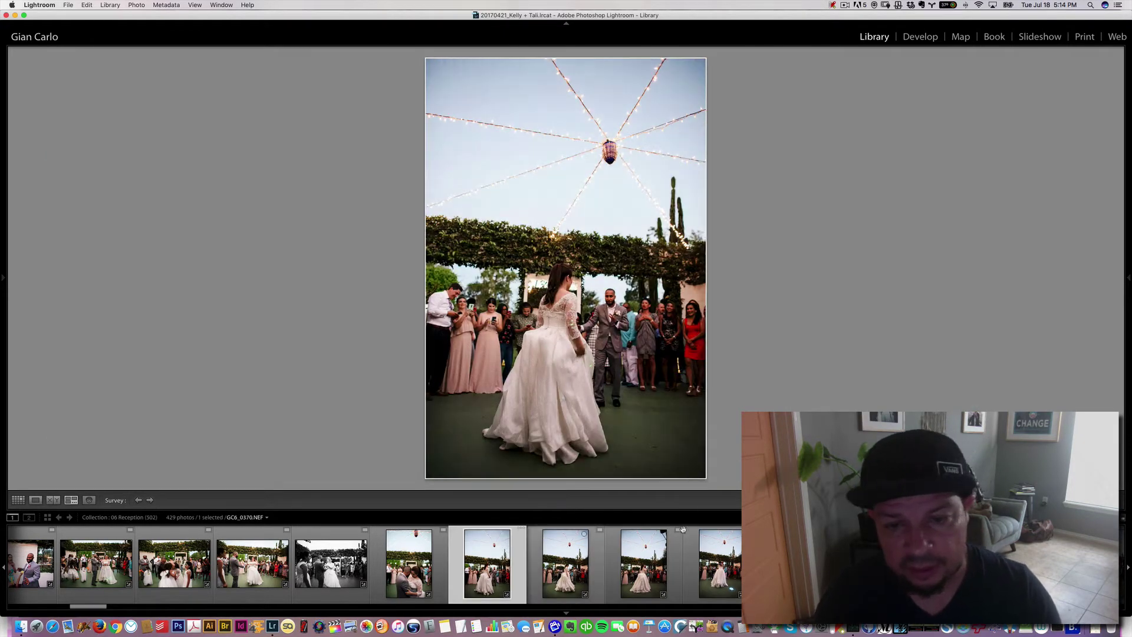
Narrow a four-photo survey of GC6_0366 through GC6_0376 to the embrace frame GC6_0376 and convert that photo to black and white
{"action": "left_click", "coordinate": [730, 592], "text": "shift"}
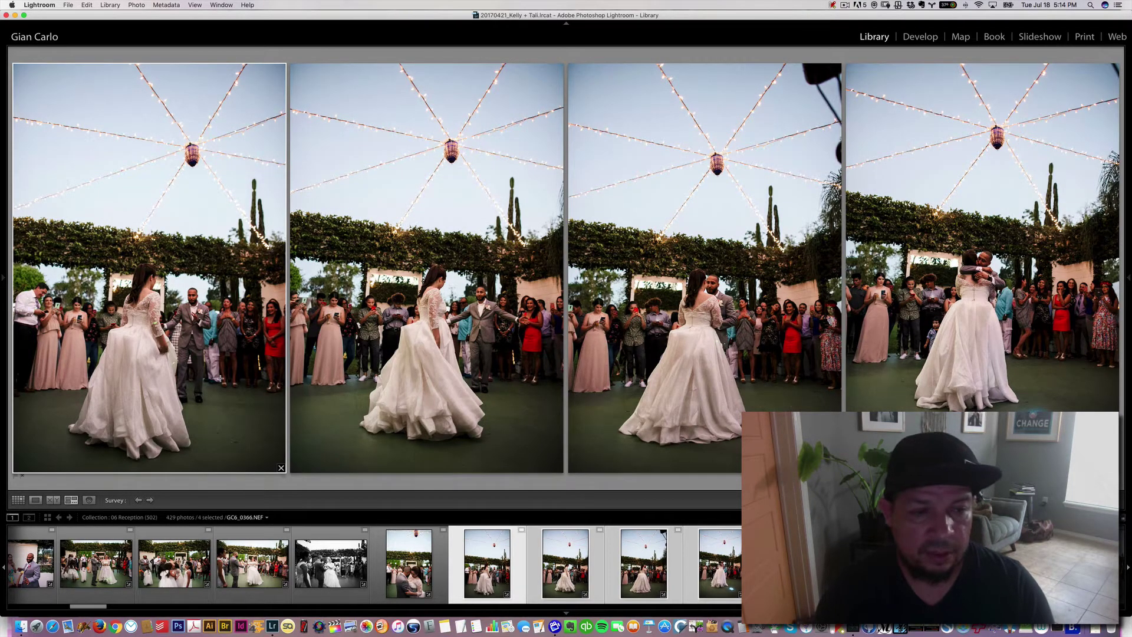
{"action": "left_click", "coordinate": [559, 468]}
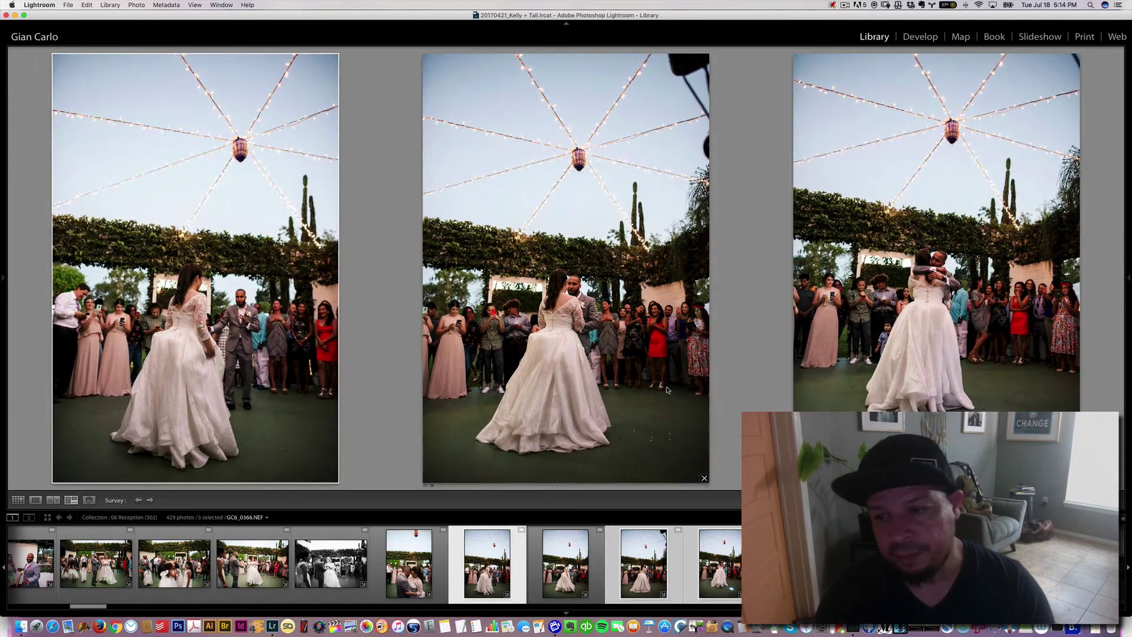
{"action": "left_click", "coordinate": [622, 391]}
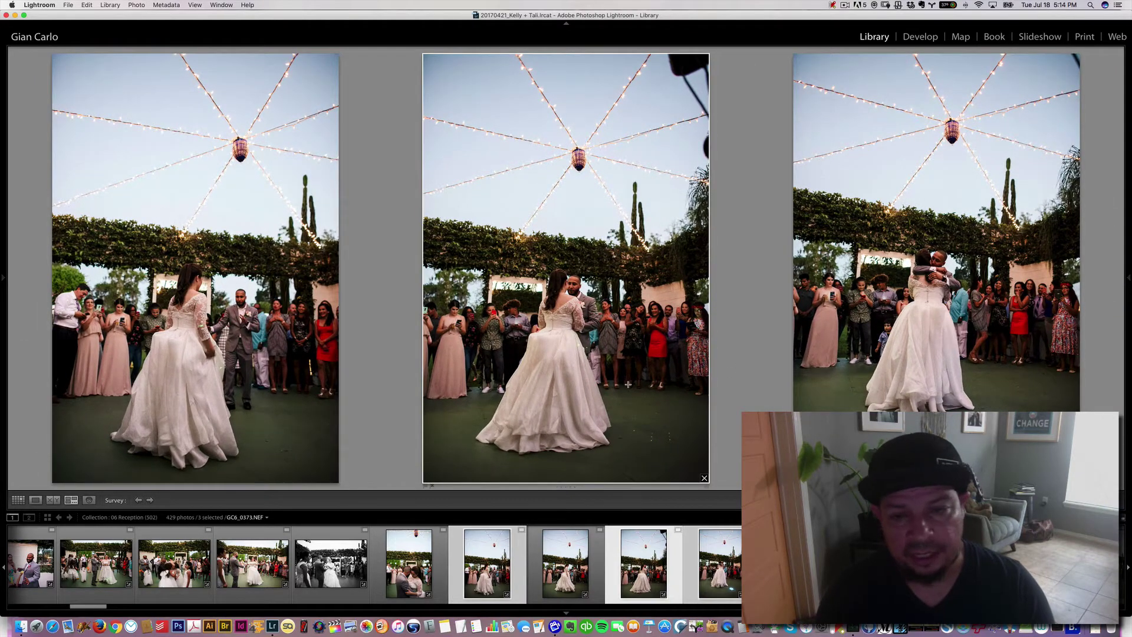
{"action": "key", "text": "slash"}
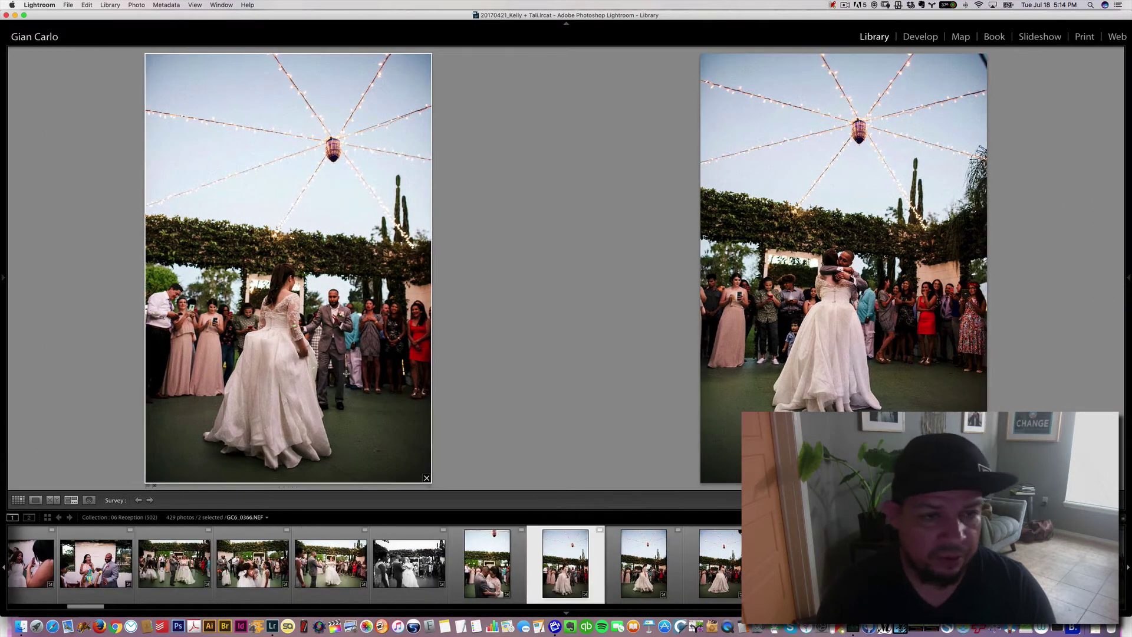
{"action": "key", "text": "slash"}
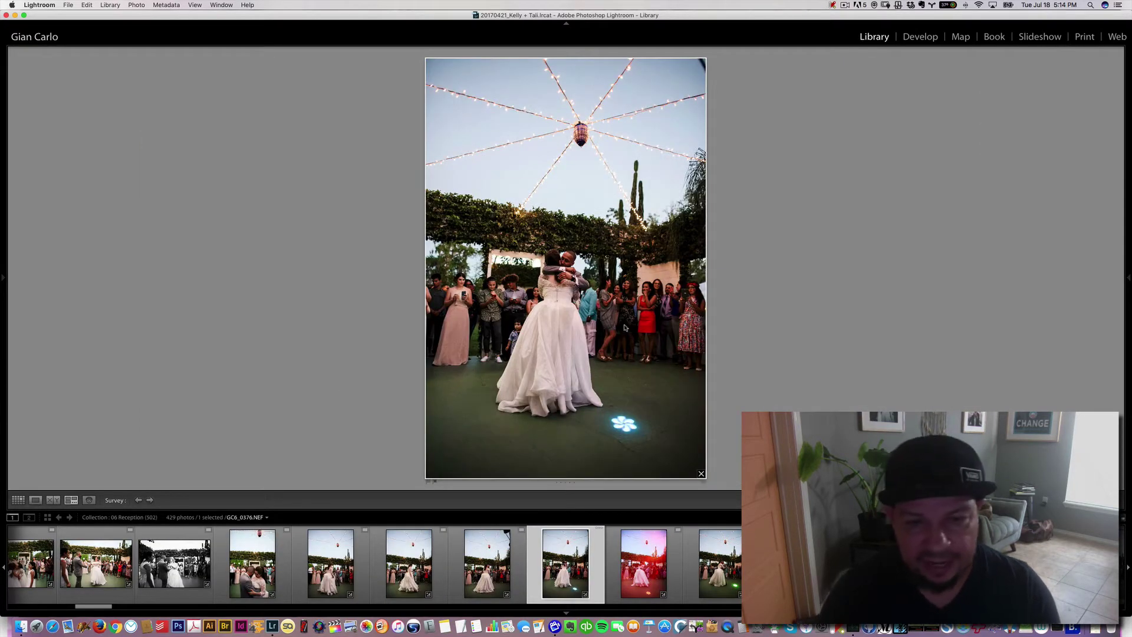
{"action": "key", "text": "v"}
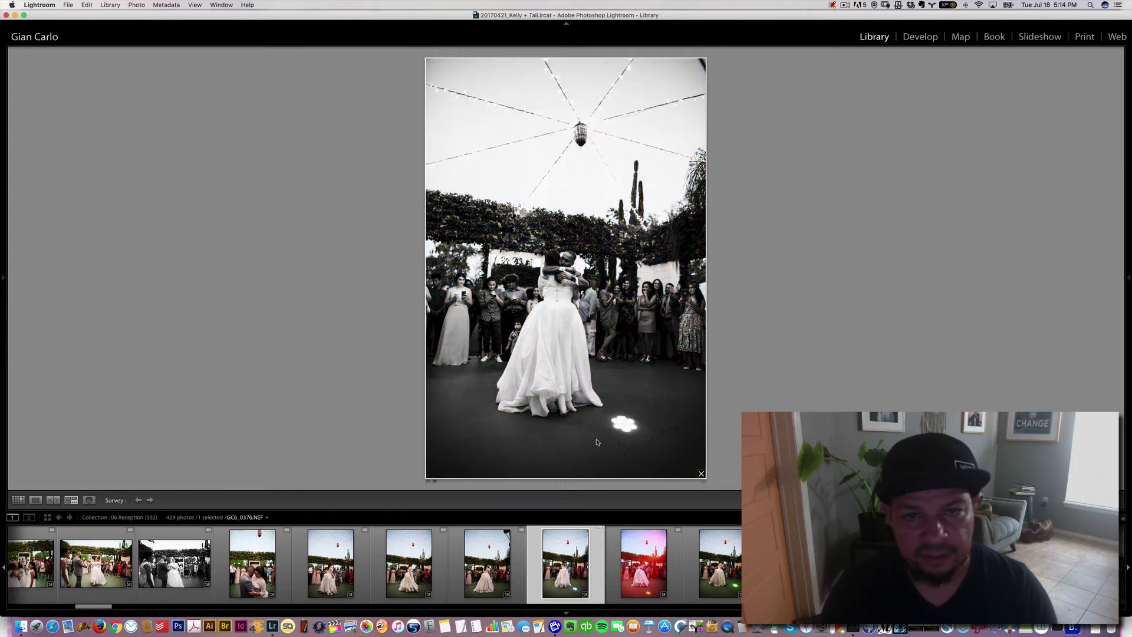
Try pasting develop settings with GC6_0373 and the red-lit GC6_0381 selected, undo the paste and drop GC6_0373 from the survey
{"action": "left_click", "coordinate": [647, 568]}
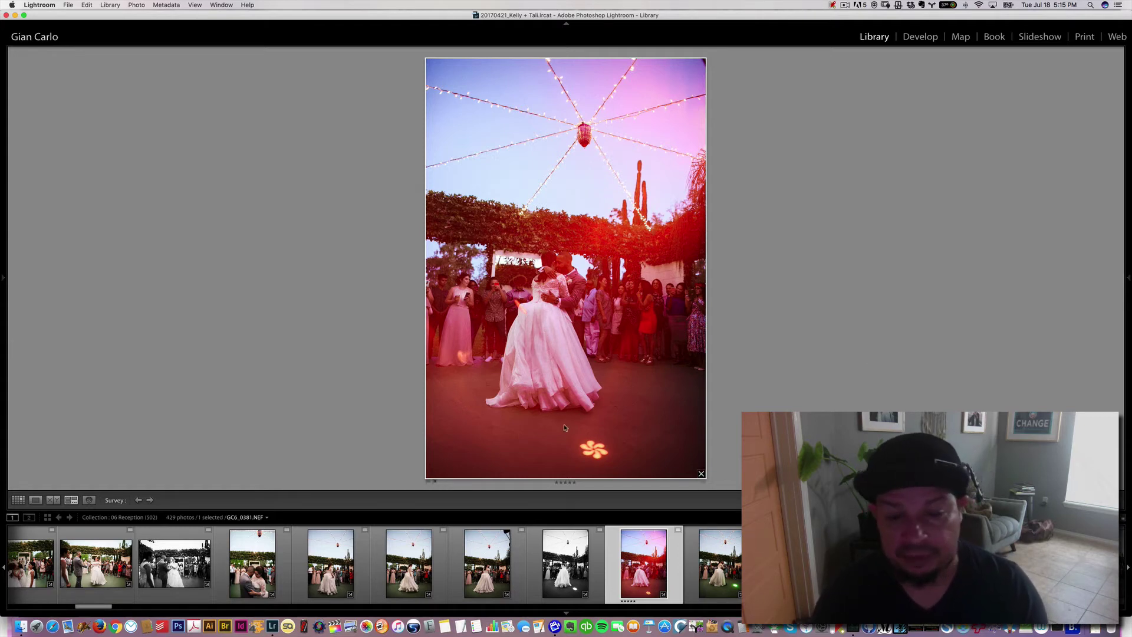
{"action": "left_click", "coordinate": [498, 571]}
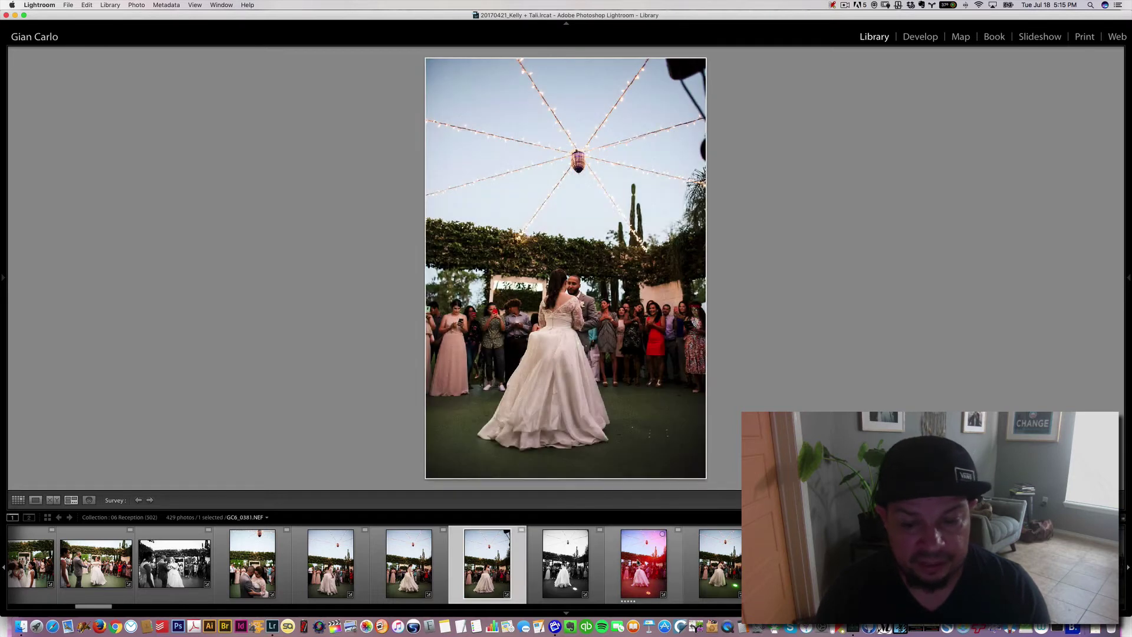
{"action": "left_click", "coordinate": [639, 563], "text": "super"}
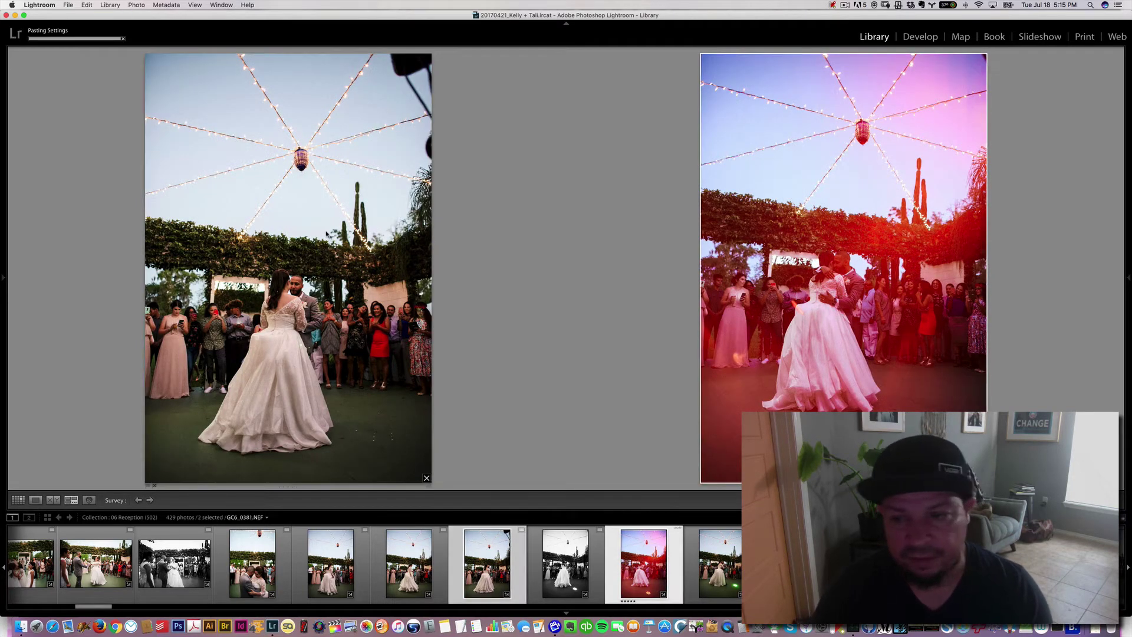
{"action": "key", "text": "Right"}
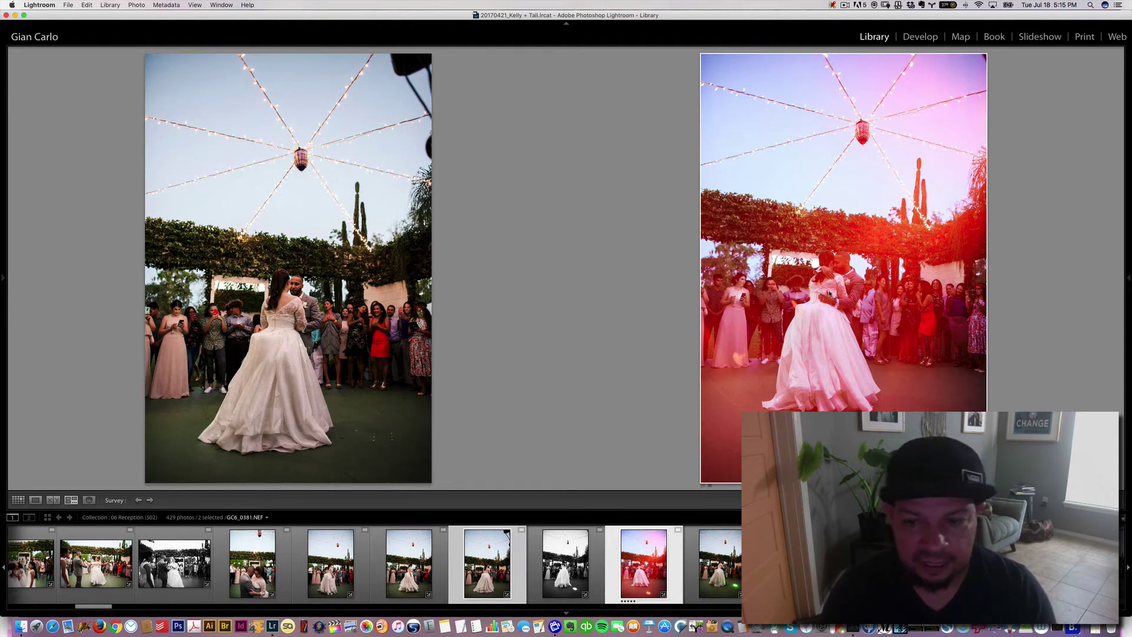
{"action": "key", "text": "super+z"}
{"action": "key", "text": "super+z"}
{"action": "key", "text": "super+z"}
{"action": "key", "text": "super+z"}
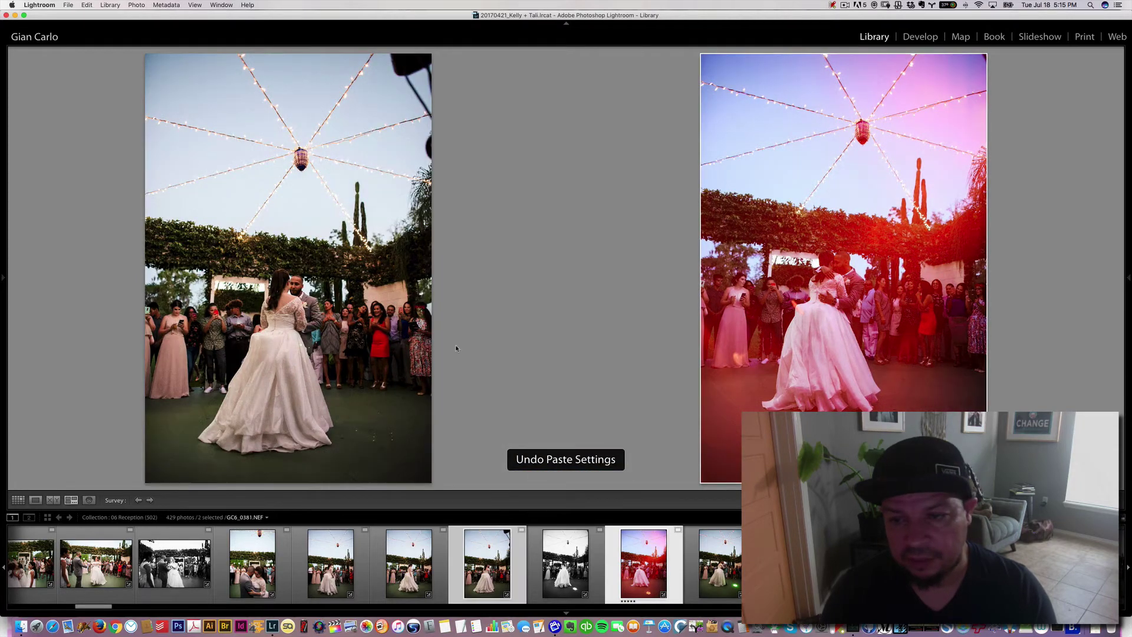
{"action": "left_click", "coordinate": [426, 477]}
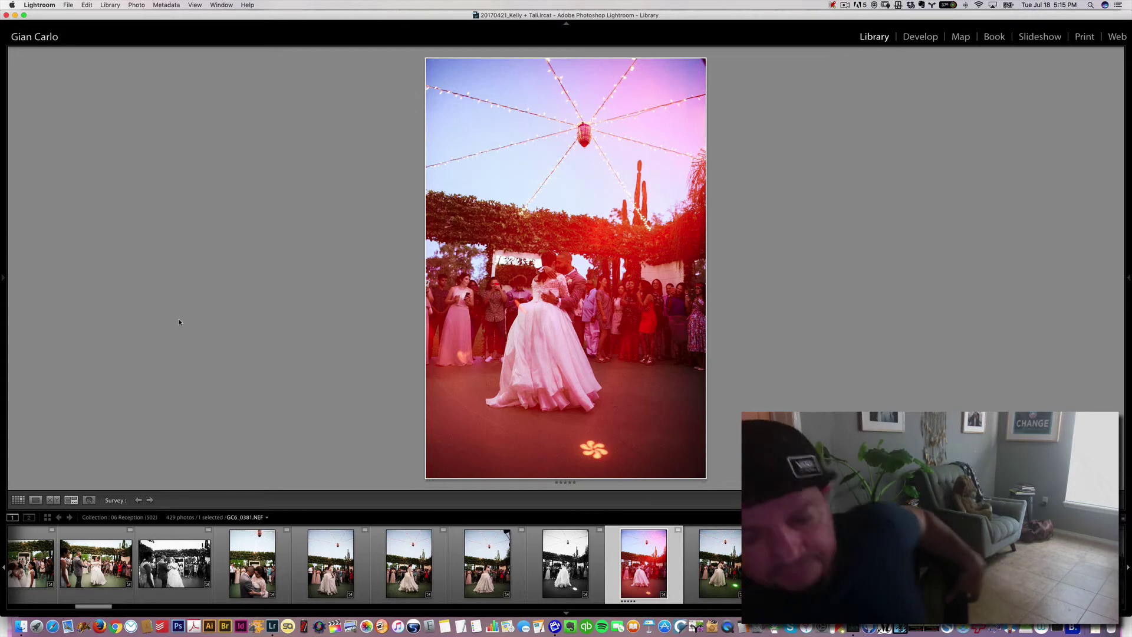
Compare the six dance photos GC6_0382 through GC6_0387 in Survey and Loupe views, and drop GC6_0382 and GC6_0383 from the selection
{"action": "key", "text": "Right"}
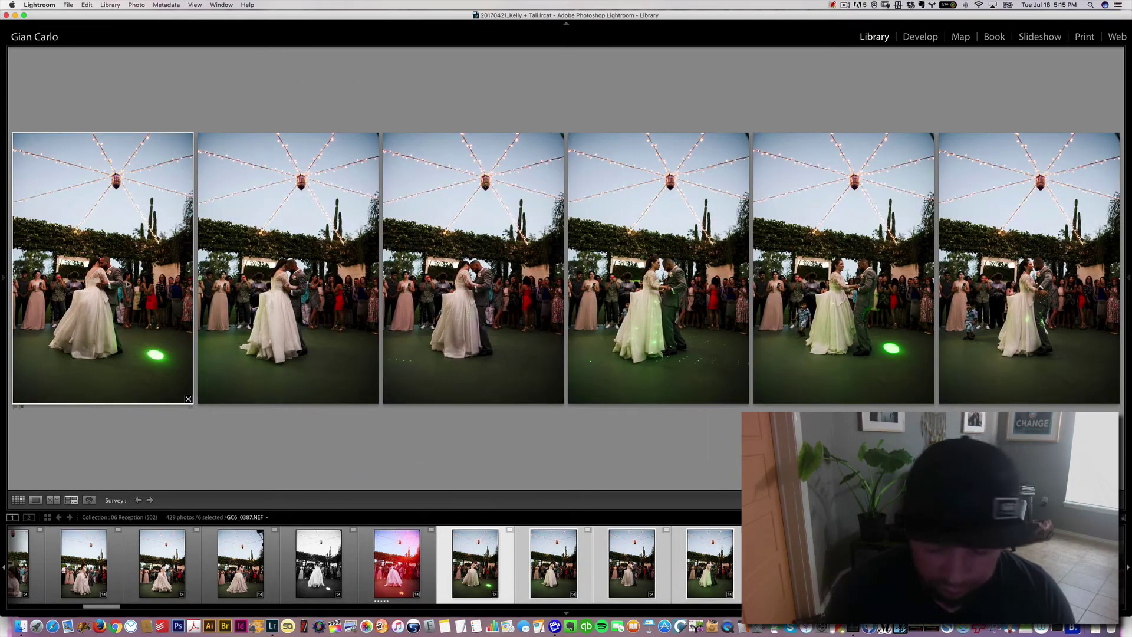
{"action": "double_click", "coordinate": [127, 283]}
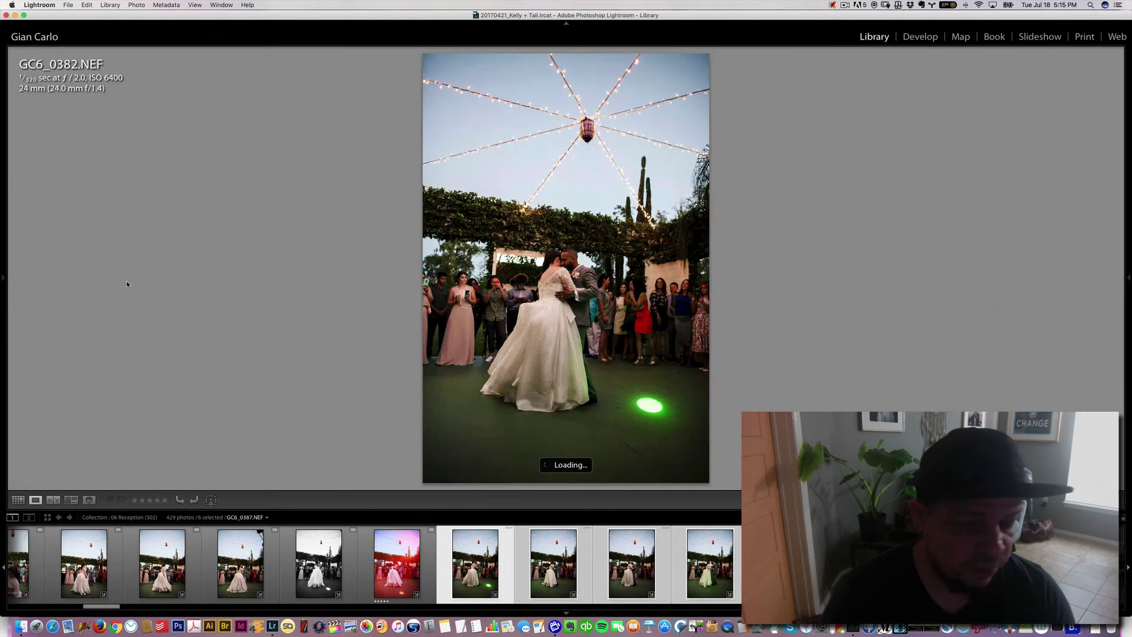
{"action": "key", "text": "Left"}
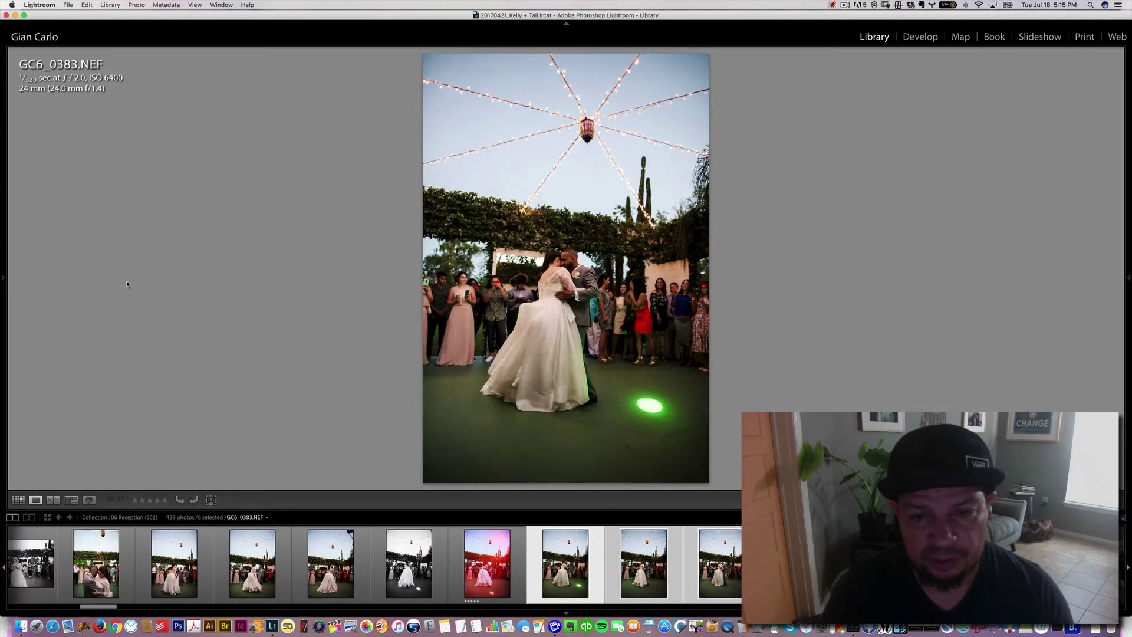
{"action": "key", "text": "n"}
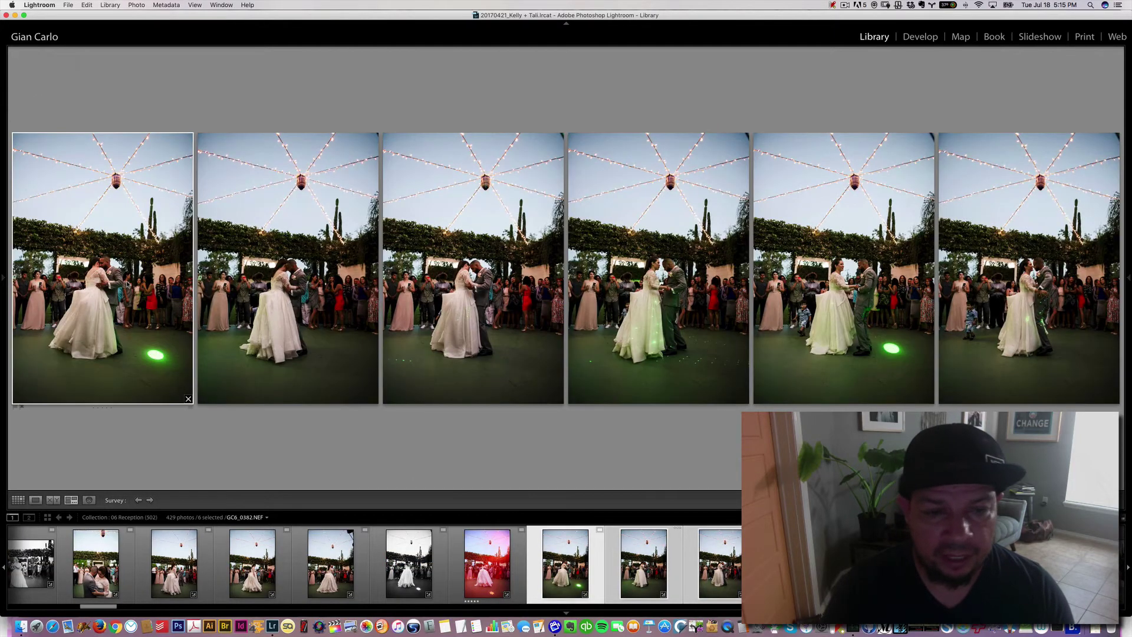
{"action": "left_click", "coordinate": [546, 548], "text": "super"}
{"action": "key", "text": "e"}
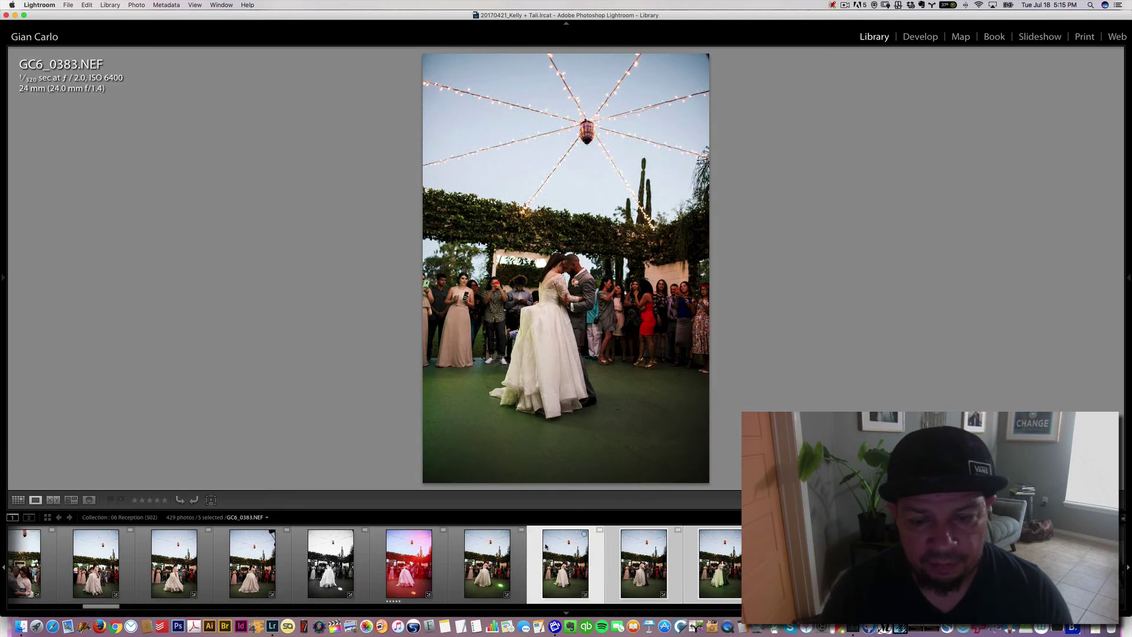
{"action": "key", "text": "slash"}
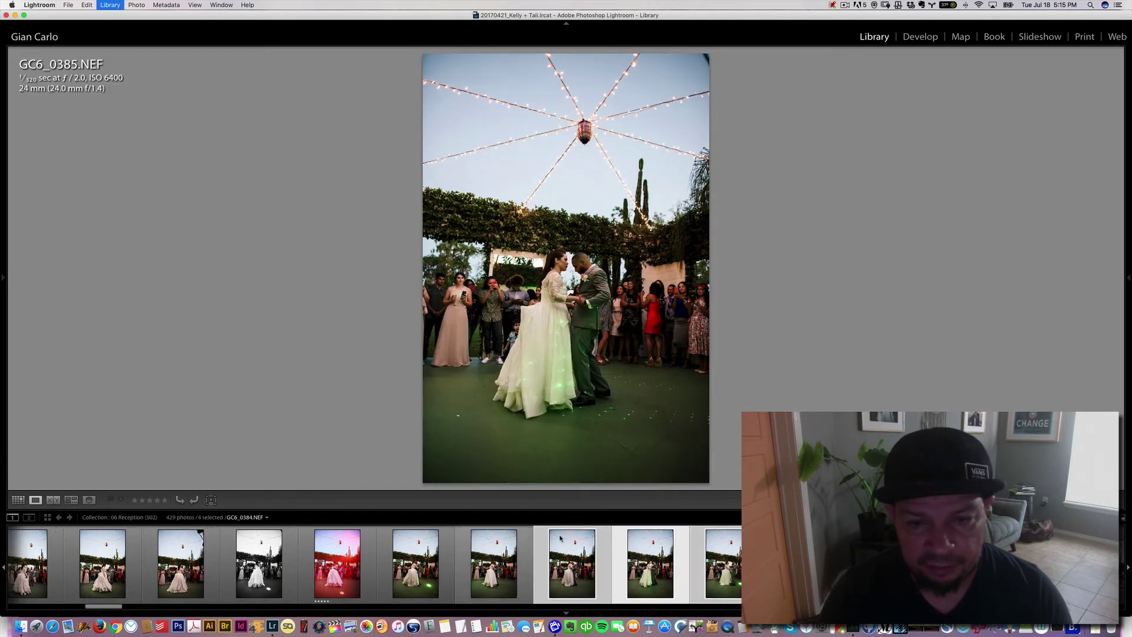
Compare GC6_0384 through GC6_0387 in Loupe view, keep GC6_0386 and remove the other three photos from the collection
{"action": "key", "text": "Right"}
{"action": "key", "text": "Right"}
{"action": "key", "text": "Right"}
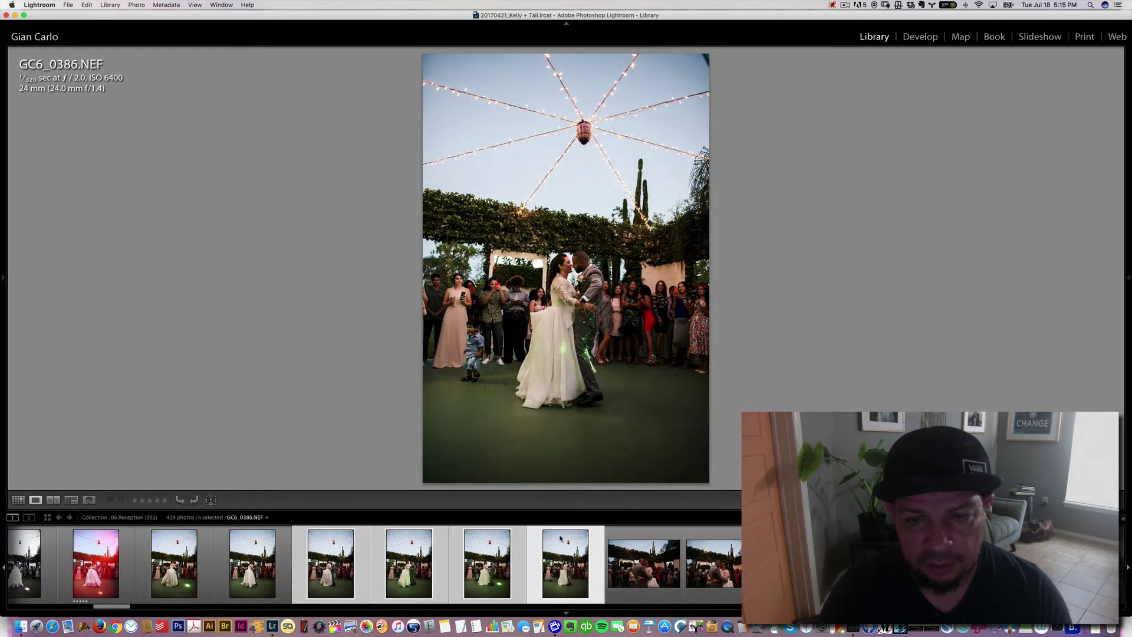
{"action": "key", "text": "Right"}
{"action": "key", "text": "Right"}
{"action": "key", "text": "Right"}
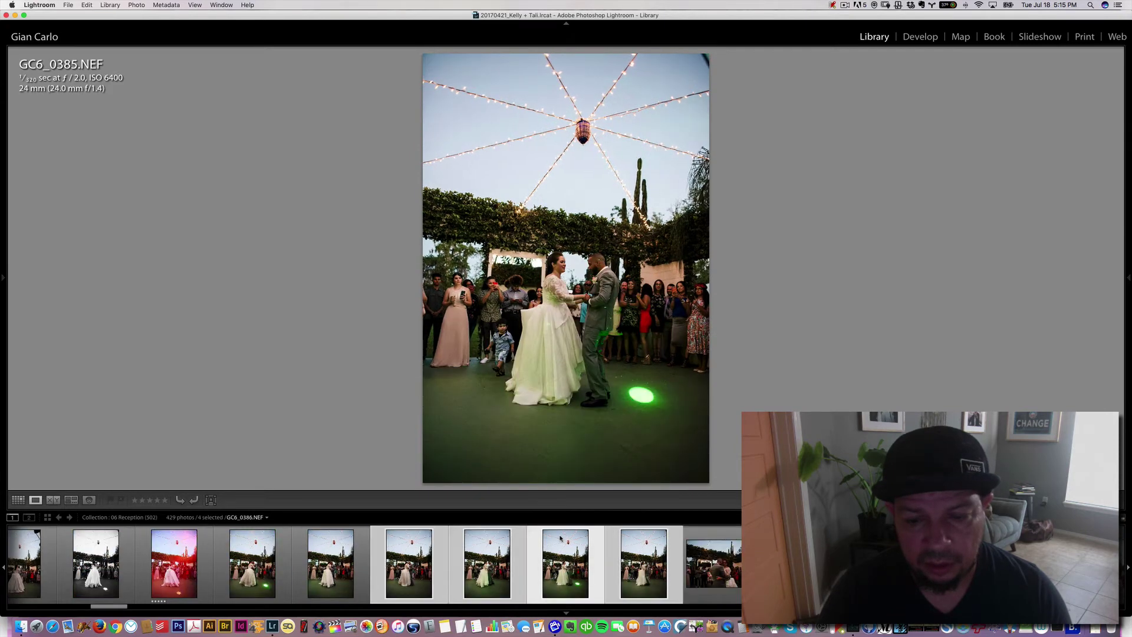
{"action": "key", "text": "Right"}
{"action": "key", "text": "Right"}
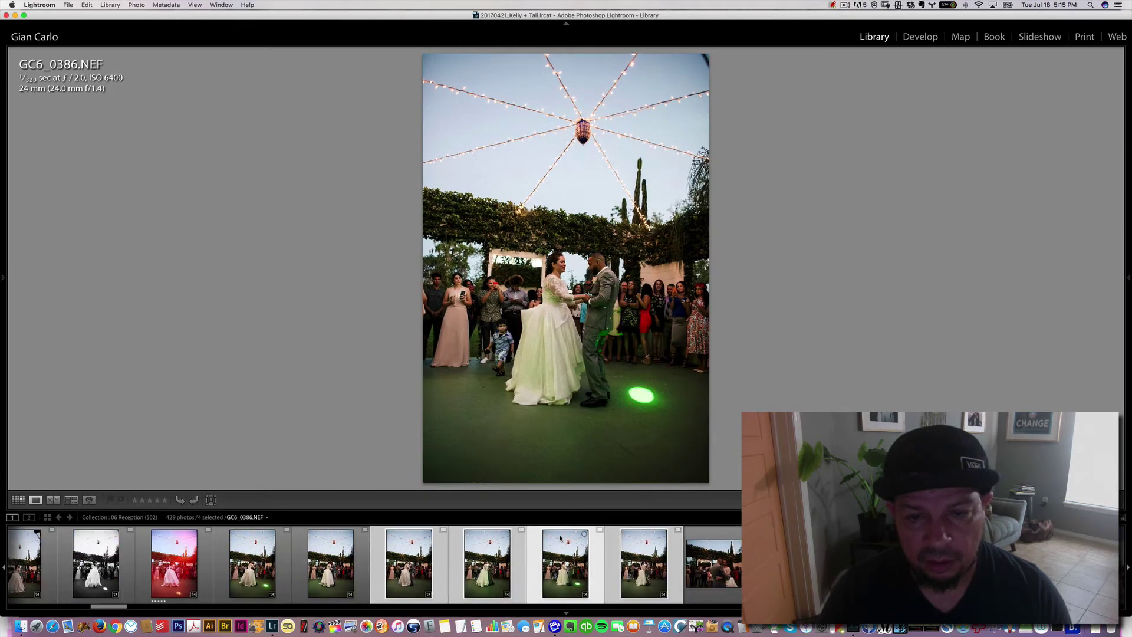
{"action": "key", "text": "Right"}
{"action": "key", "text": "Right"}
{"action": "key", "text": "Right"}
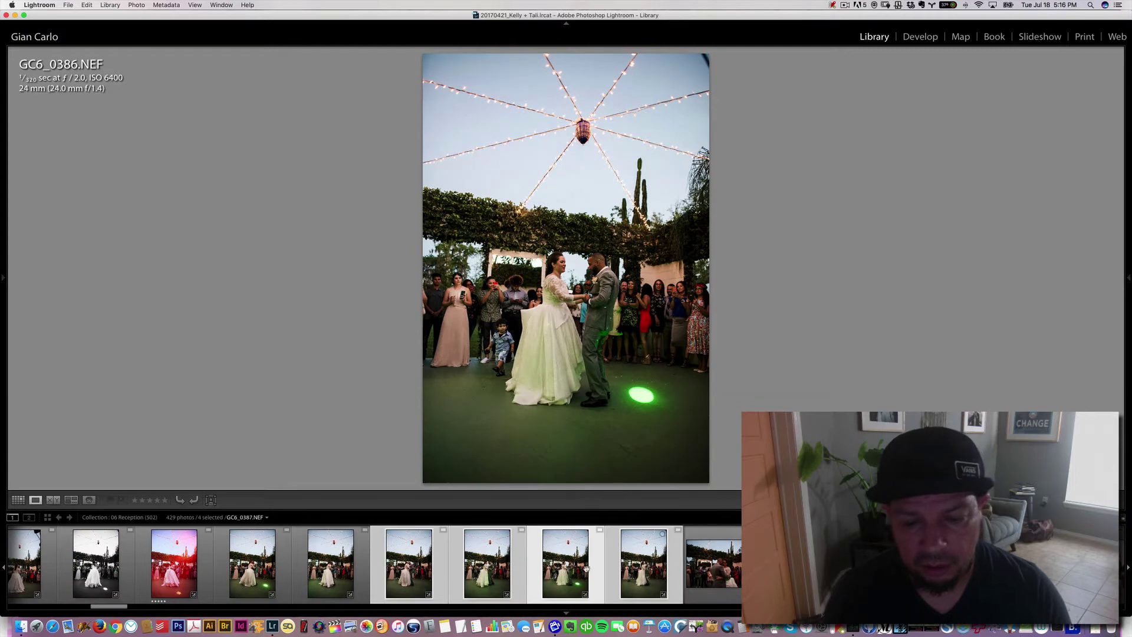
{"action": "key", "text": "Right"}
{"action": "key", "text": "super+g"}
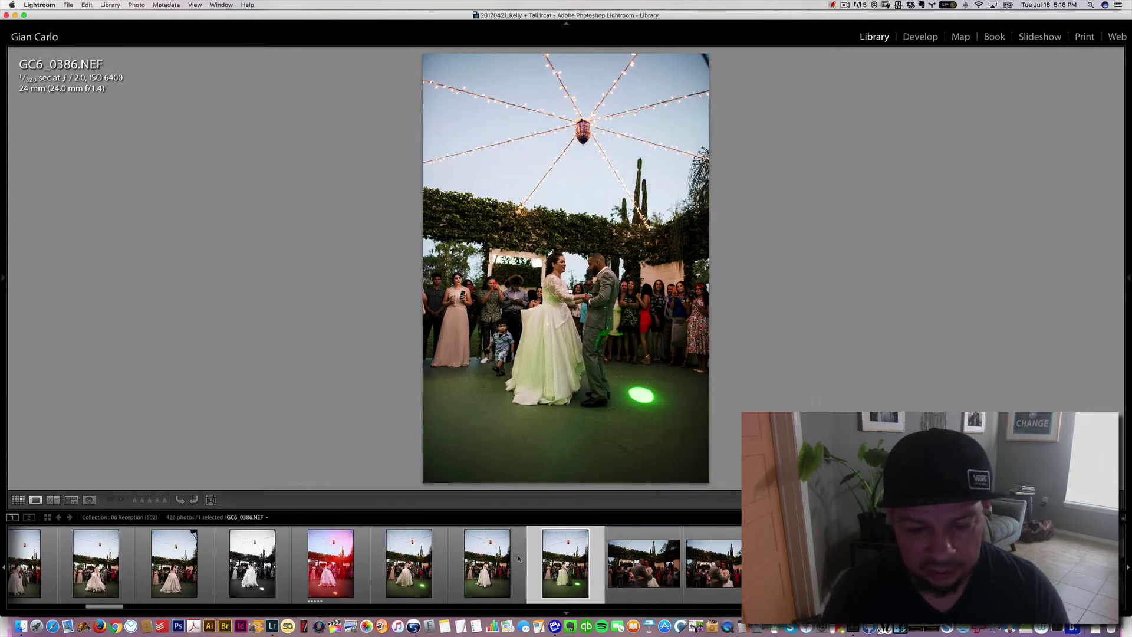
Select the dance photos GC6_0366, GC6_0370, GC6_0373, GC6_0382, GC6_0383 and GC6_0386 and show them in Survey view
{"action": "key", "text": "shift+Left"}
{"action": "key", "text": "shift+Left"}
{"action": "key", "text": "shift+Left"}
{"action": "key", "text": "shift+Left"}
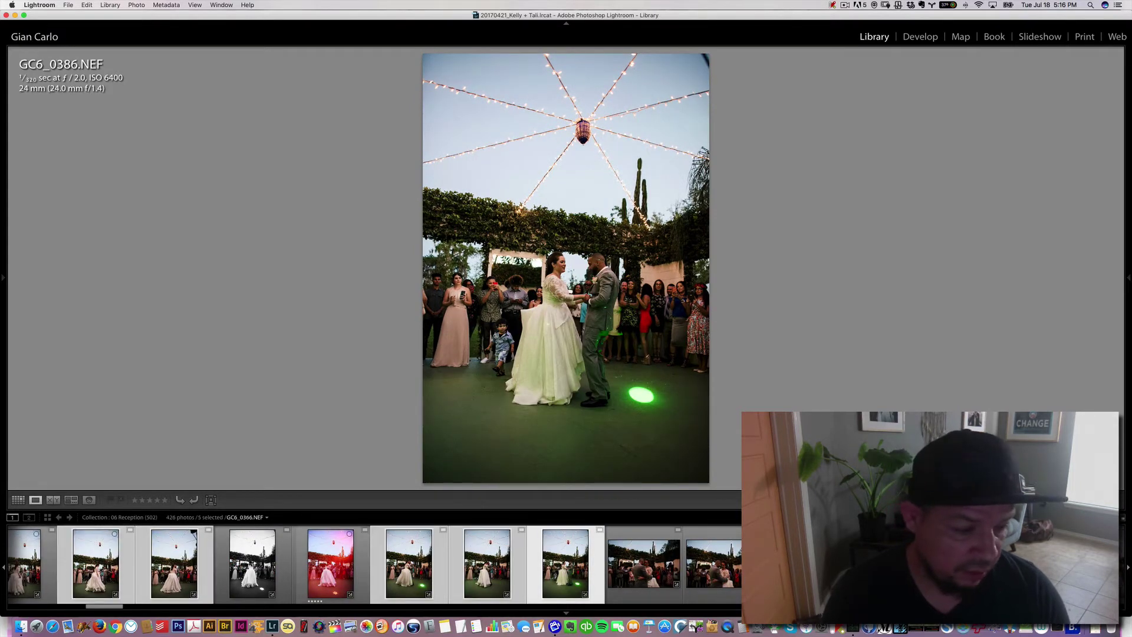
{"action": "key", "text": "shift+Left"}
{"action": "key", "text": "n"}
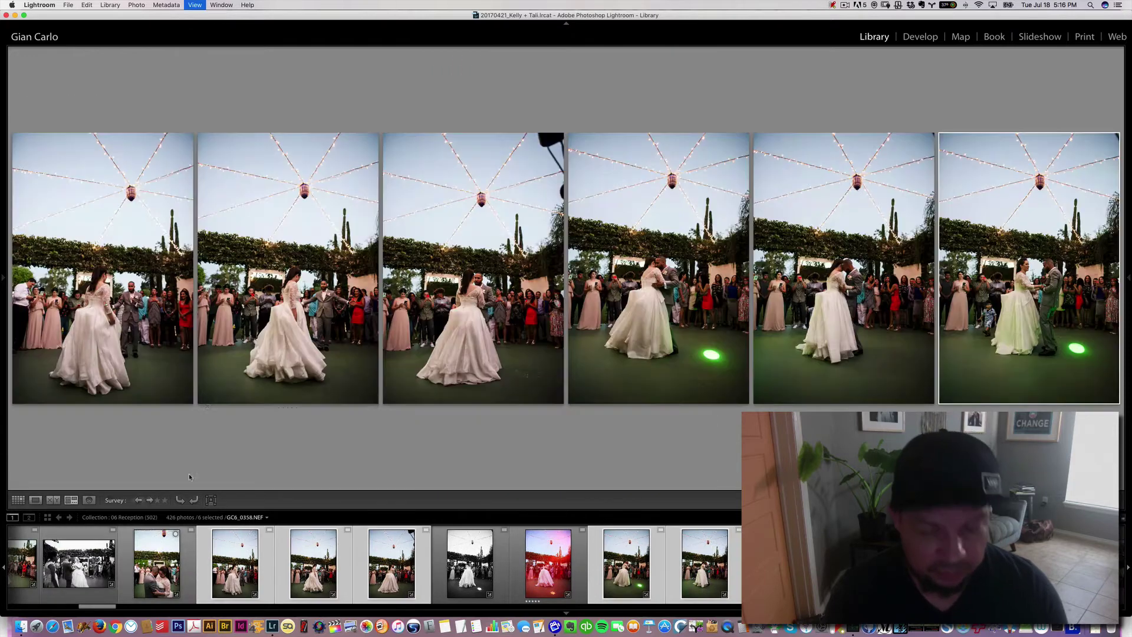
Compare the six surveyed dance photos and drop GC6_0370 and GC6_0373 from the survey
{"action": "left_click", "coordinate": [142, 338]}
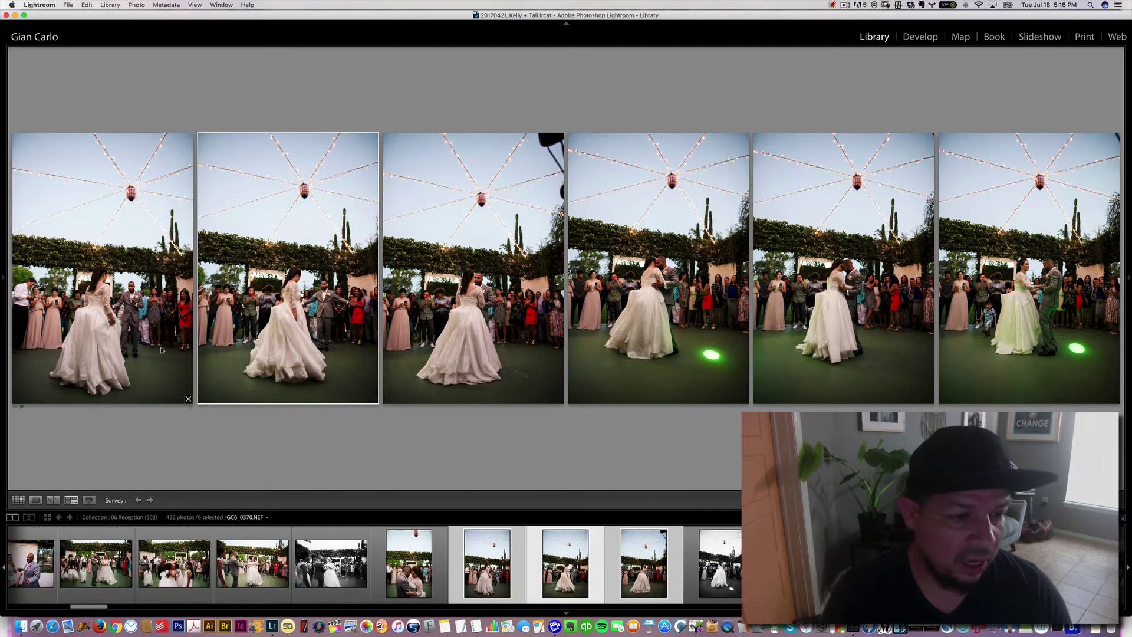
{"action": "left_click", "coordinate": [374, 399]}
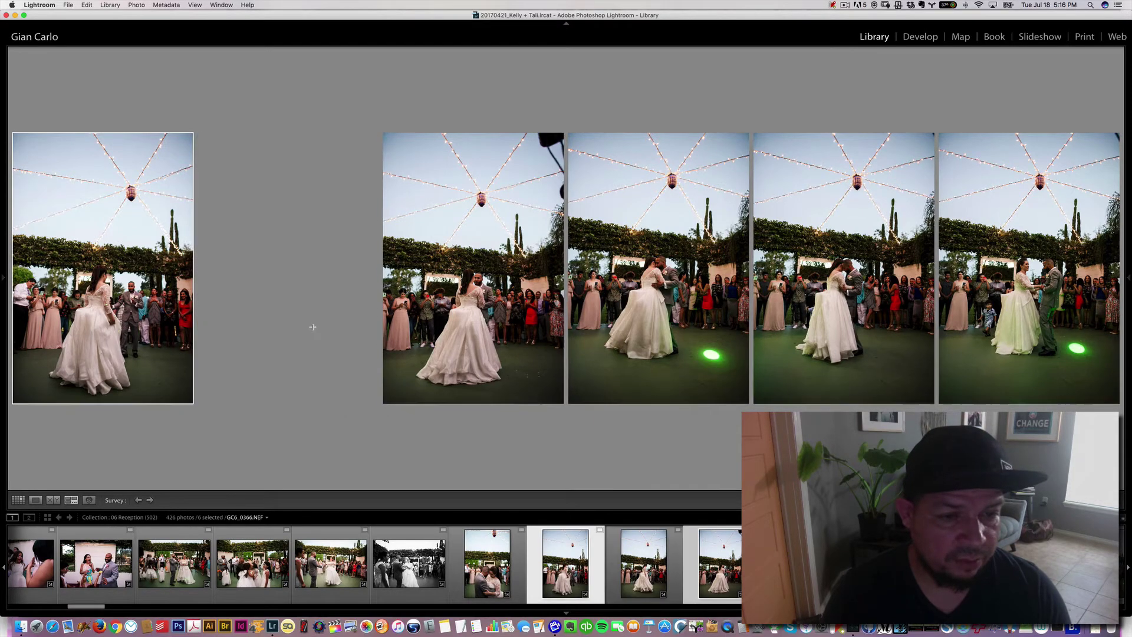
{"action": "left_click", "coordinate": [813, 326]}
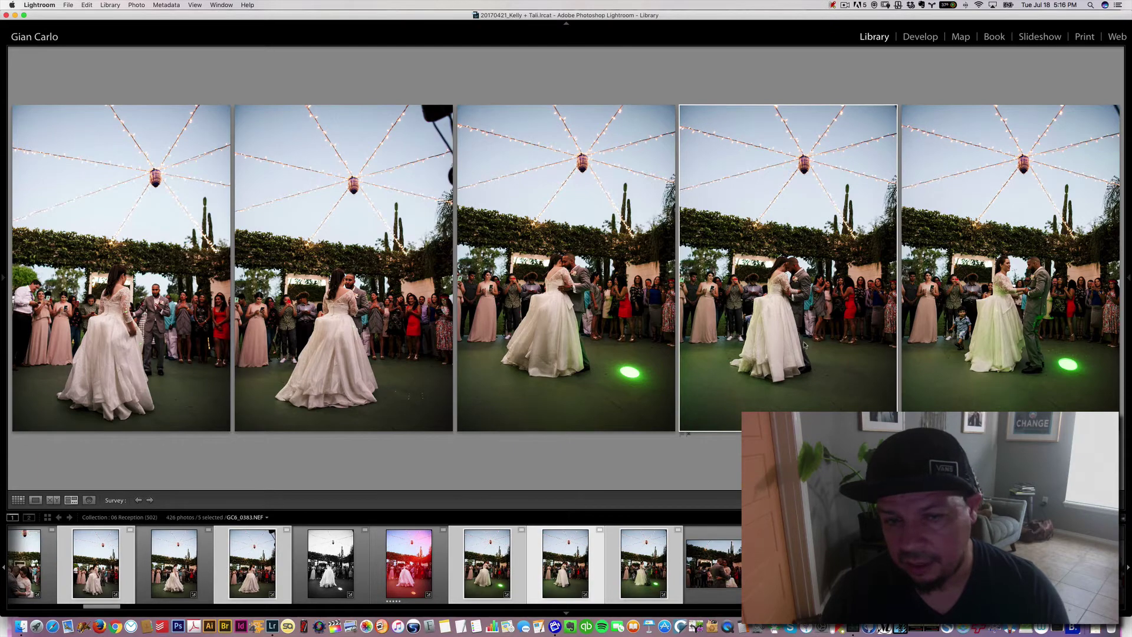
{"action": "left_click", "coordinate": [610, 342]}
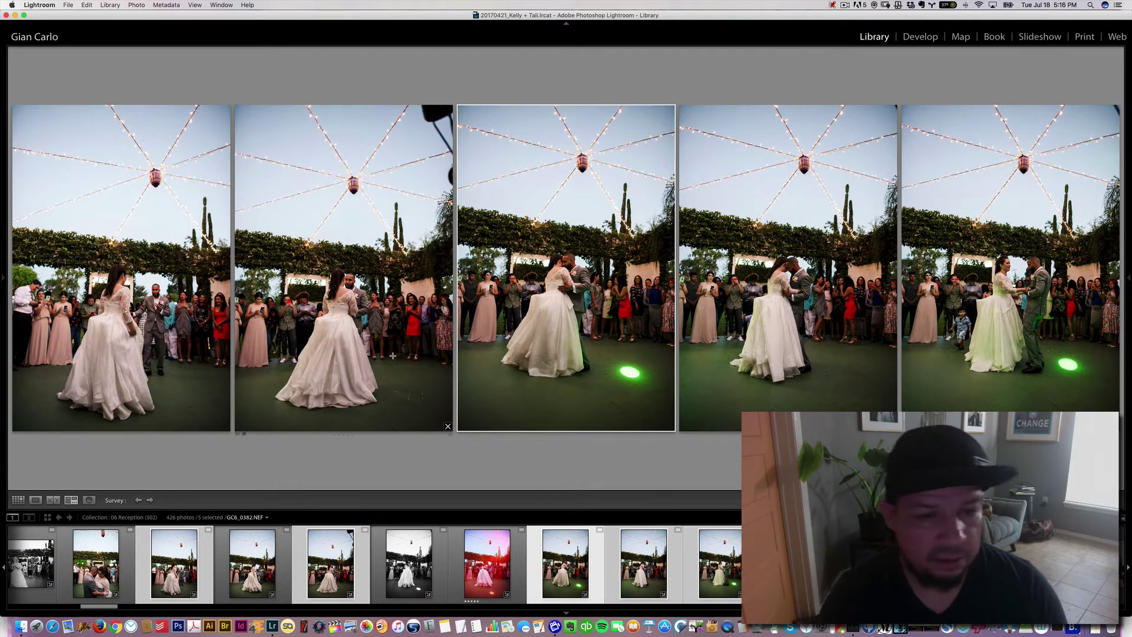
{"action": "left_click", "coordinate": [448, 426]}
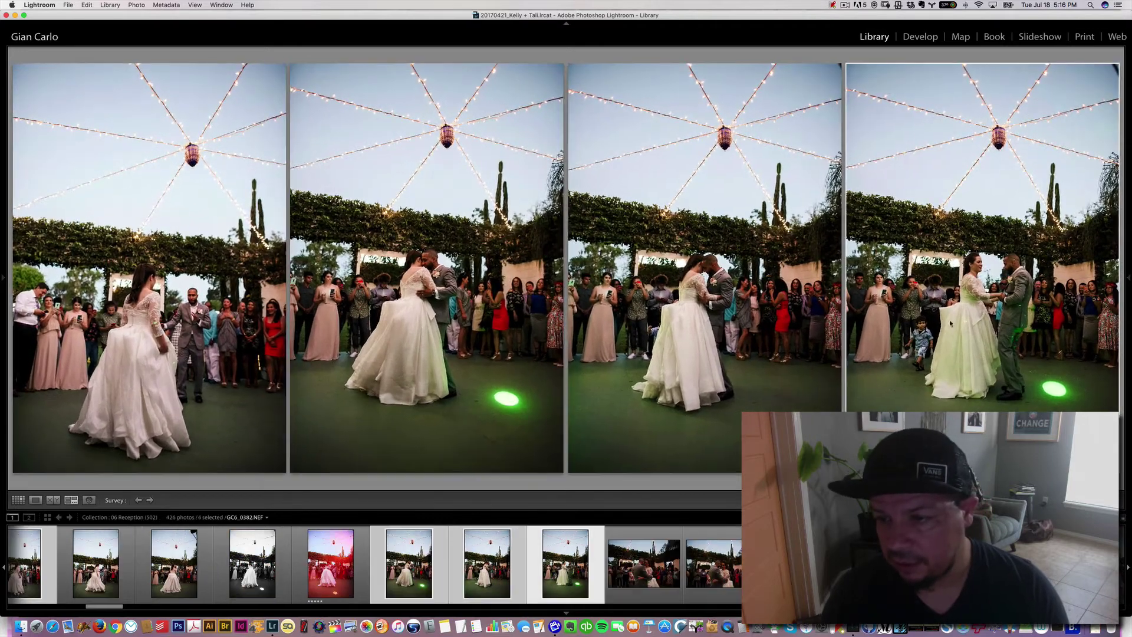
Compare GC6_0383 with GC6_0382 in Loupe view, drop GC6_0383 from the survey and undo that deselection
{"action": "double_click", "coordinate": [743, 360]}
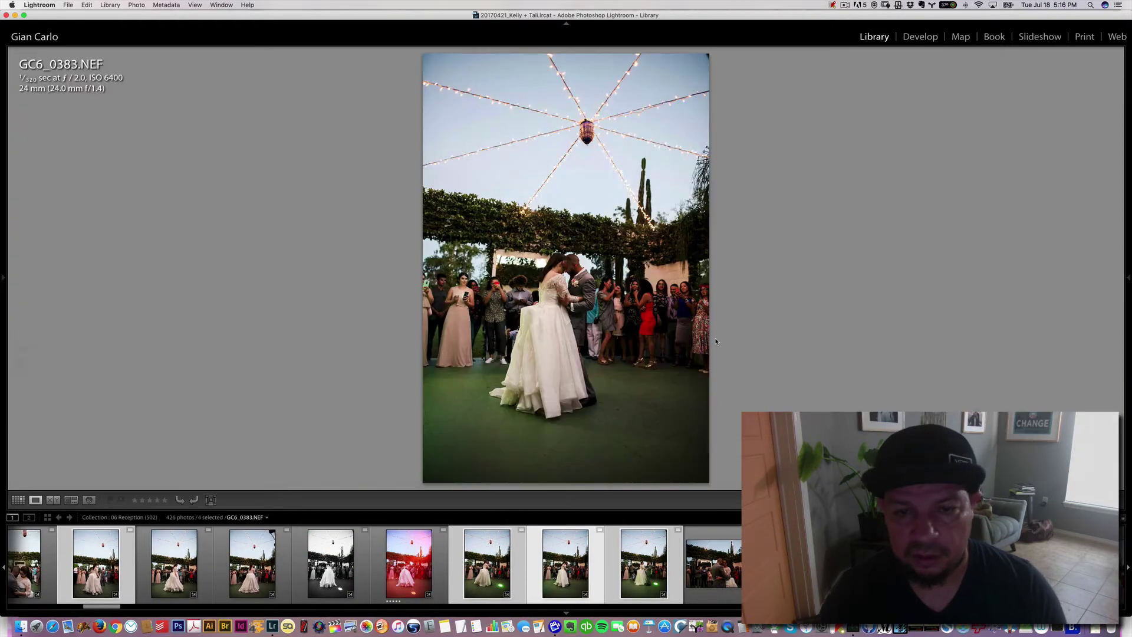
{"action": "key", "text": "Left"}
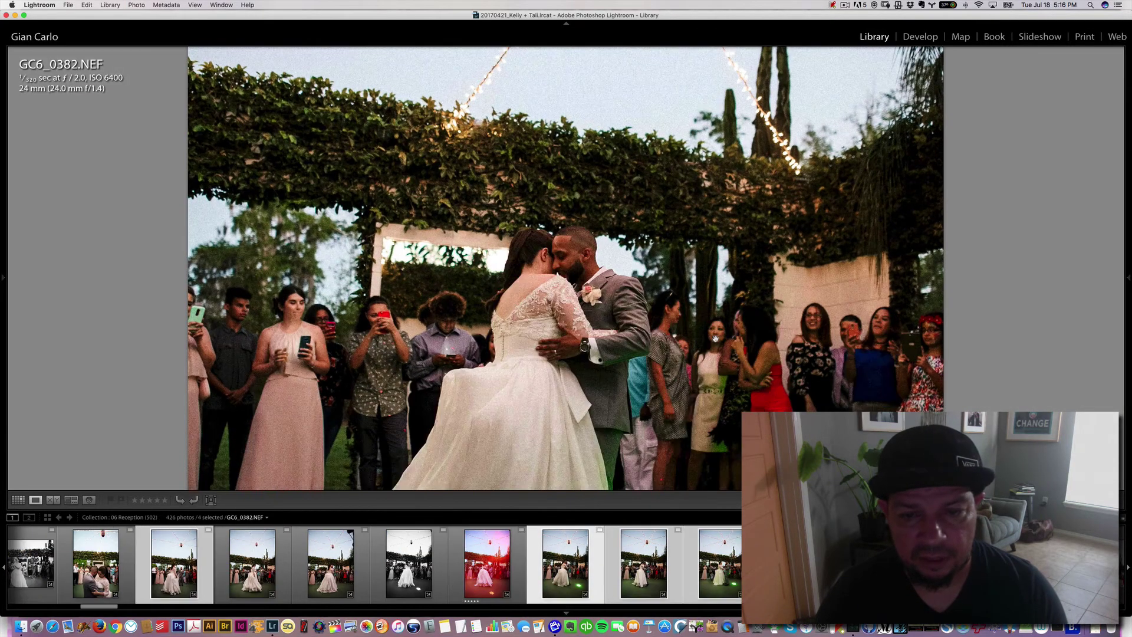
{"action": "key", "text": "Right"}
{"action": "key", "text": "n"}
{"action": "key", "text": "slash"}
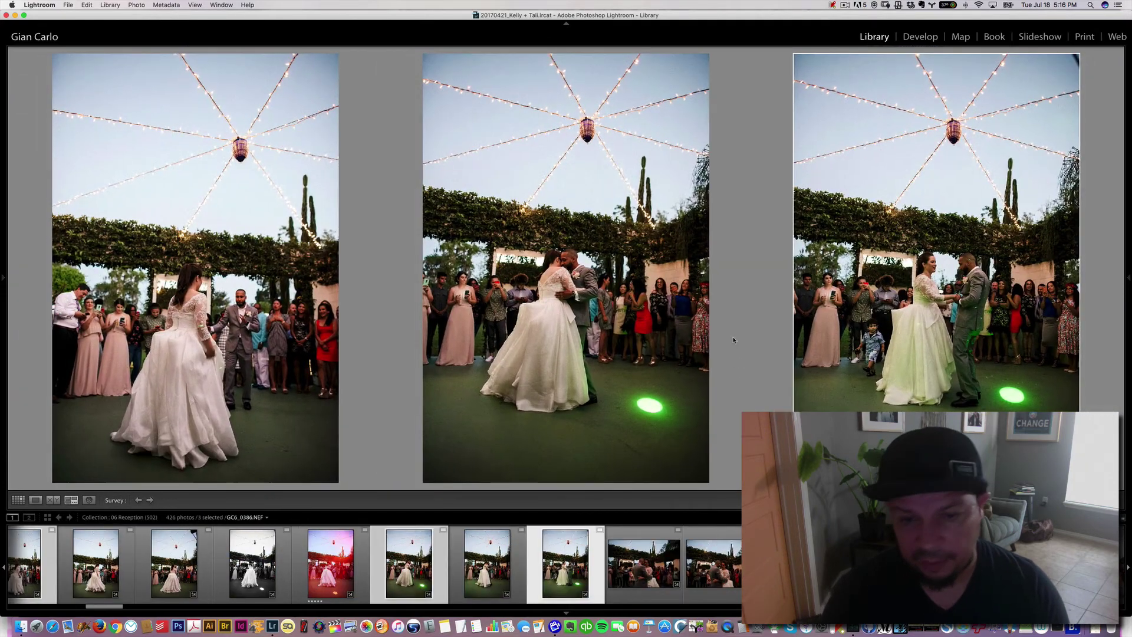
{"action": "key", "text": "super+z"}
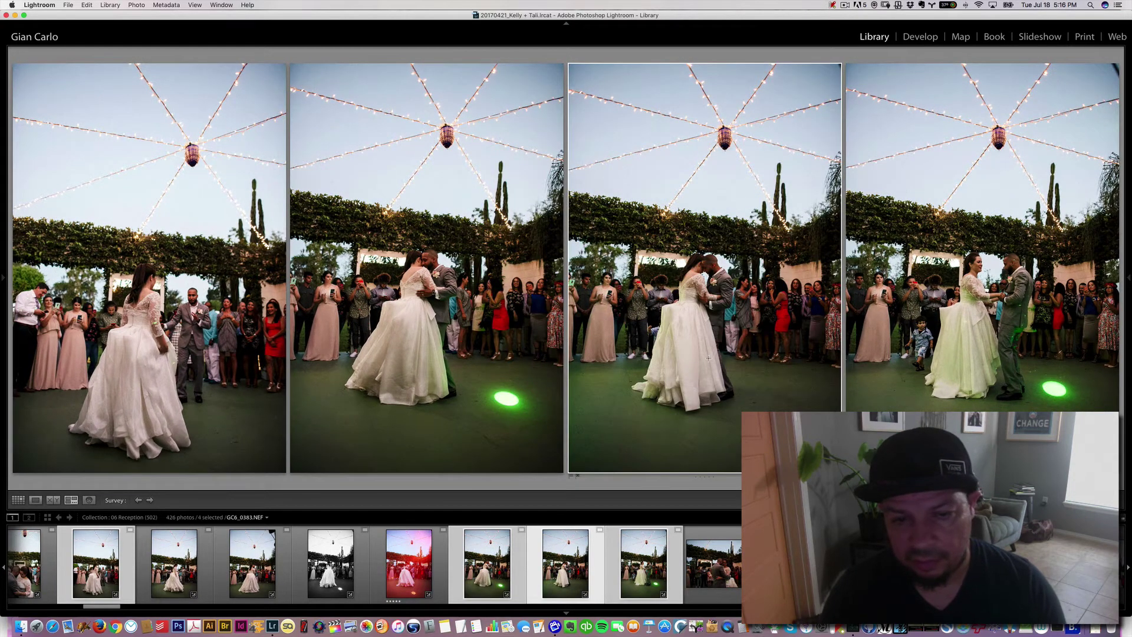
Remove three of the four surveyed dance photos, including GC6_0366, from the collection
{"action": "key", "text": "BackSpace"}
{"action": "key", "text": "BackSpace"}
{"action": "key", "text": "BackSpace"}
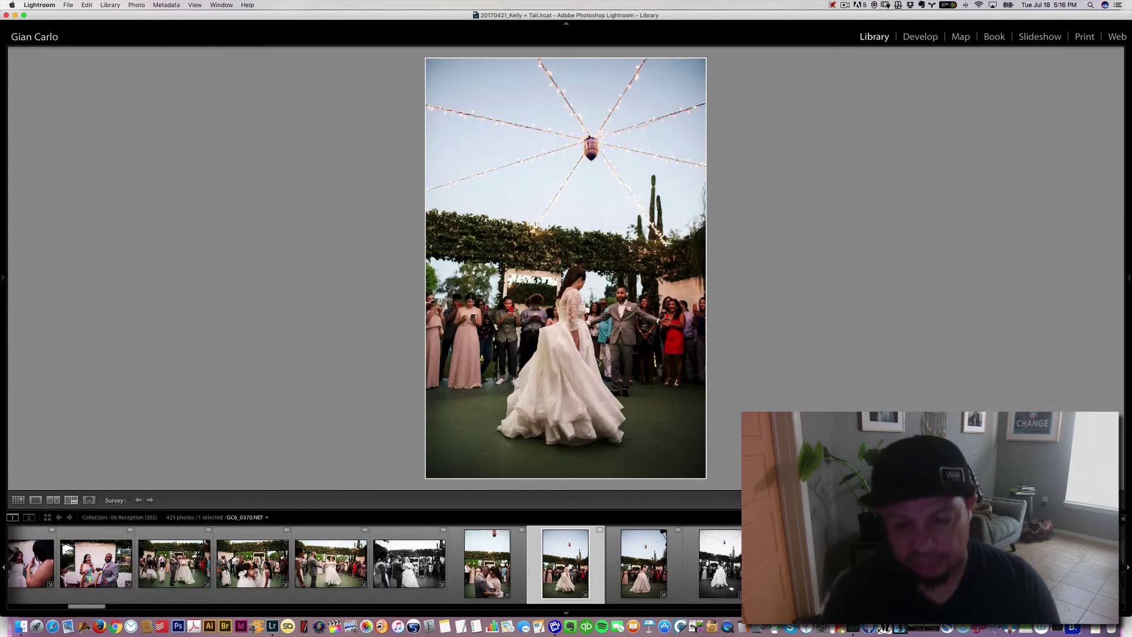
Select the six first-dance photos GC6_0388 through GC6_0393 and show them in Survey view
{"action": "scroll", "coordinate": [473, 536], "scroll_direction": "down", "scroll_amount": 4}
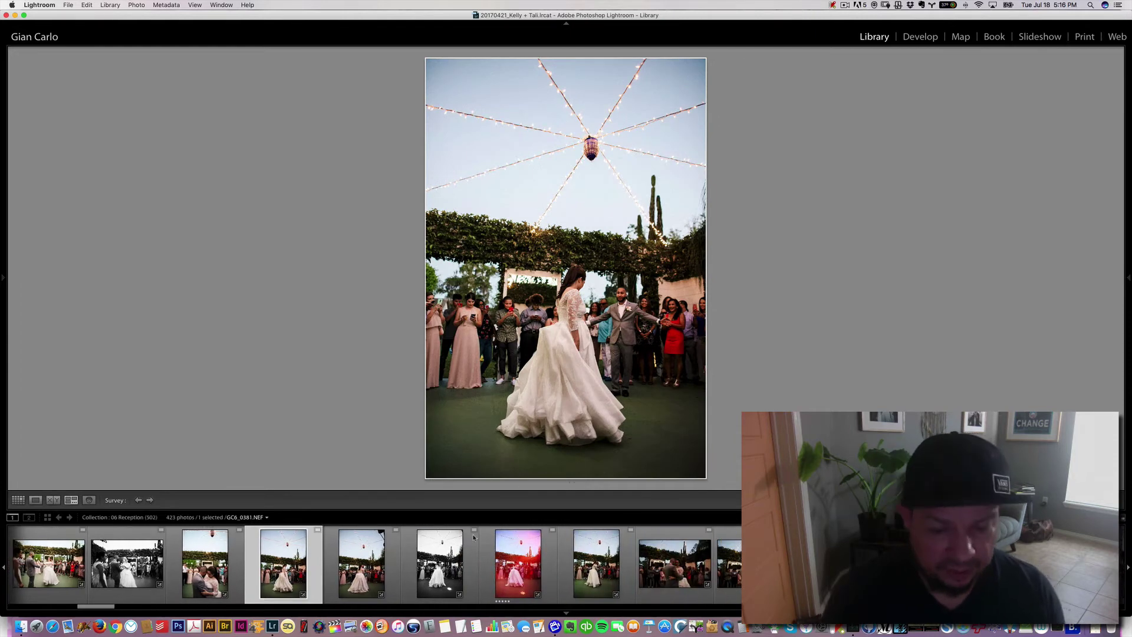
{"action": "scroll", "coordinate": [473, 536], "scroll_direction": "down", "scroll_amount": 3}
{"action": "left_click", "coordinate": [431, 533]}
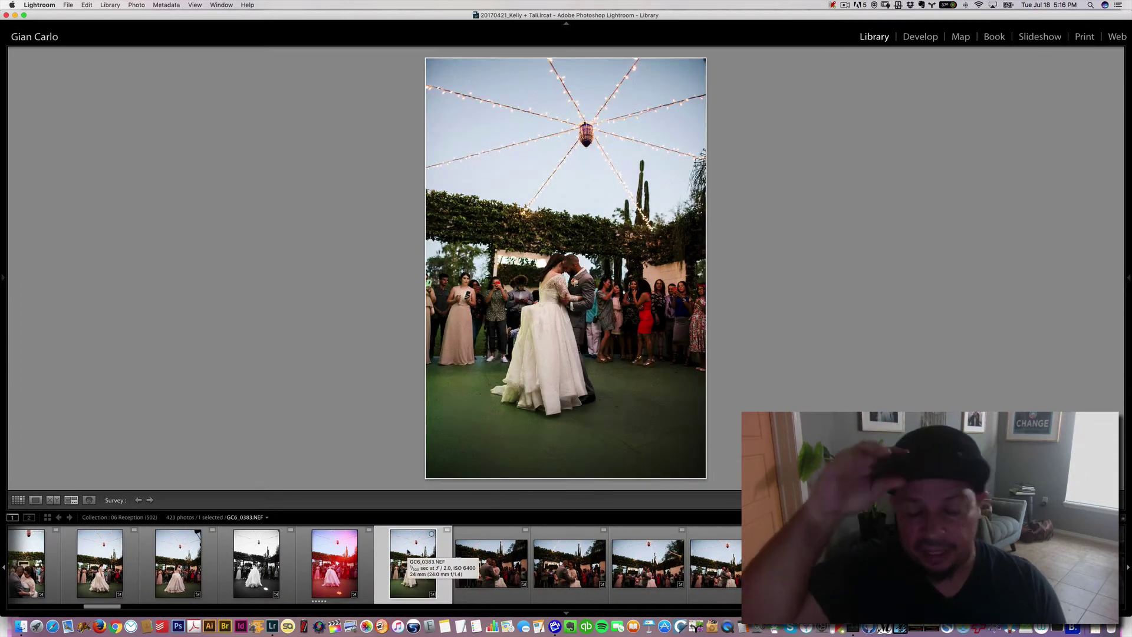
{"action": "left_click", "coordinate": [491, 563]}
{"action": "scroll", "coordinate": [567, 566], "scroll_direction": "down", "scroll_amount": 4}
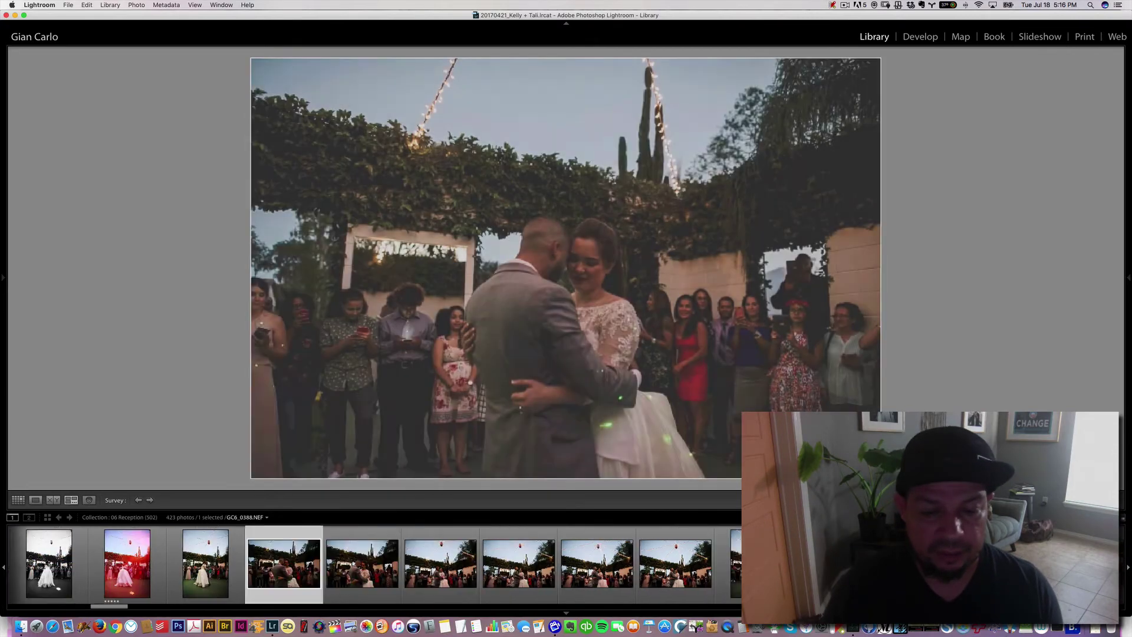
{"action": "key", "text": "n"}
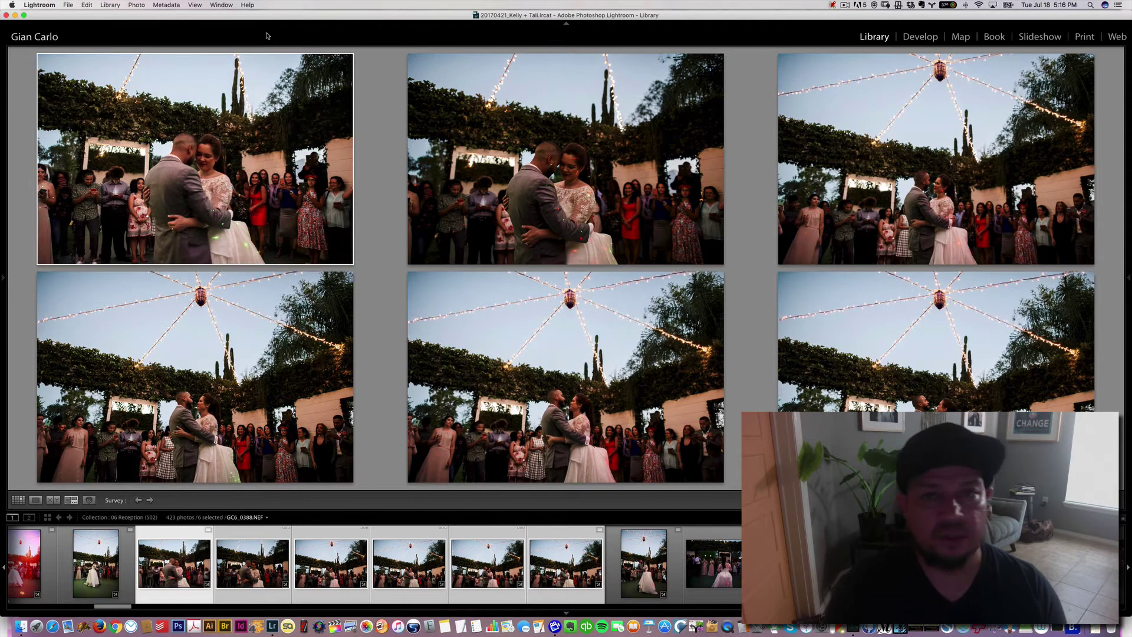
Compare the embrace photos GC6_0388 and GC6_0389 in Loupe view
{"action": "key", "text": "e"}
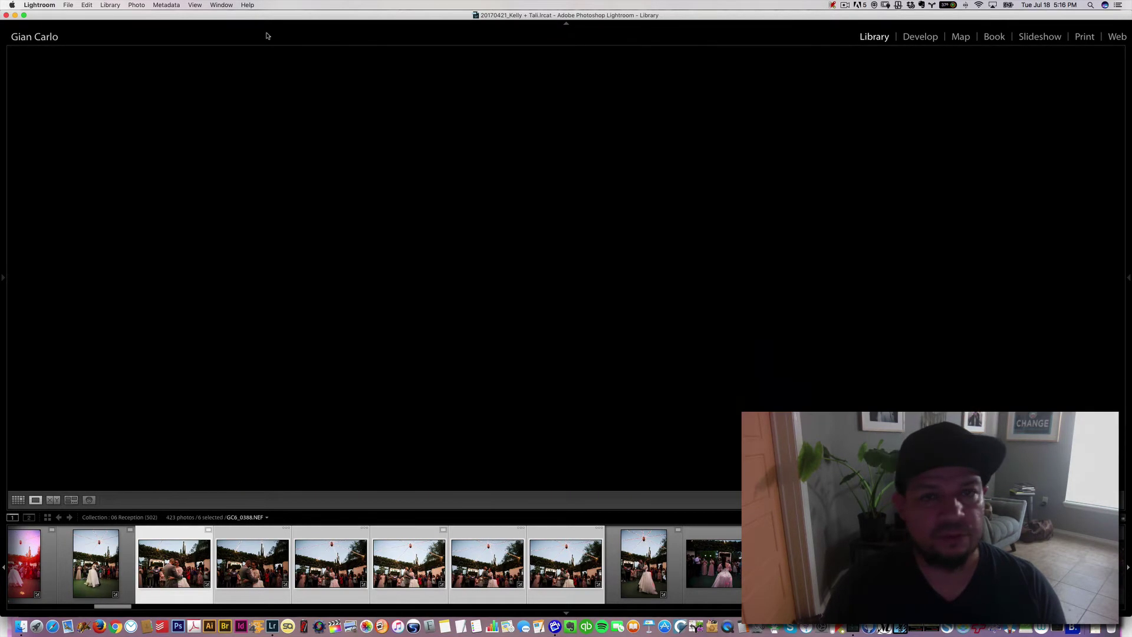
{"action": "key", "text": "Right"}
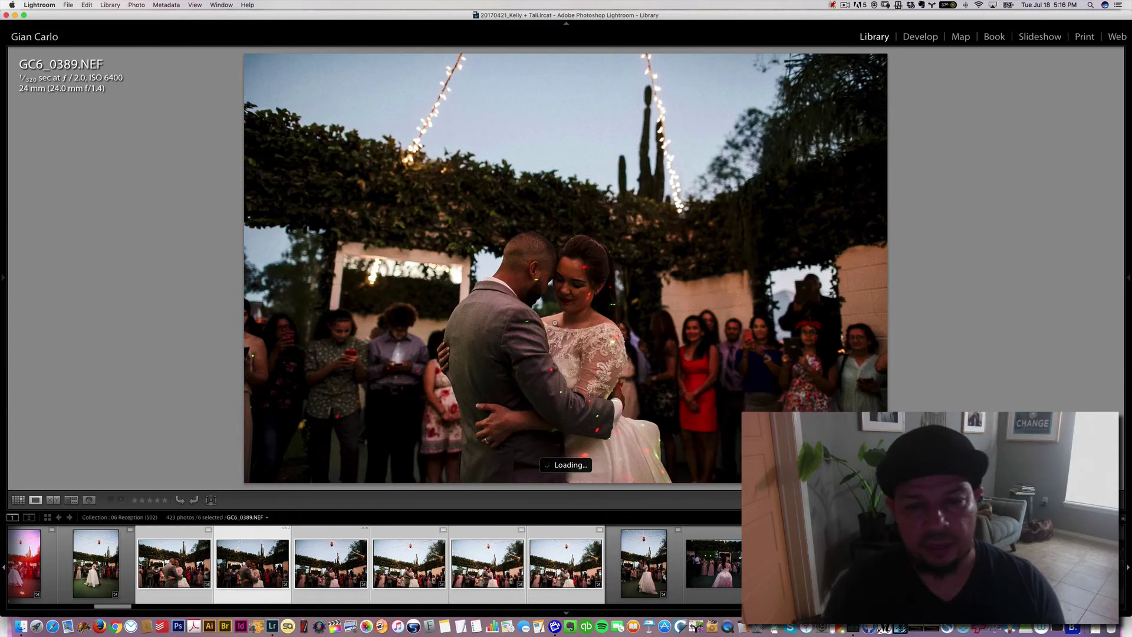
{"action": "left_click", "coordinate": [553, 332]}
{"action": "left_click", "coordinate": [553, 334]}
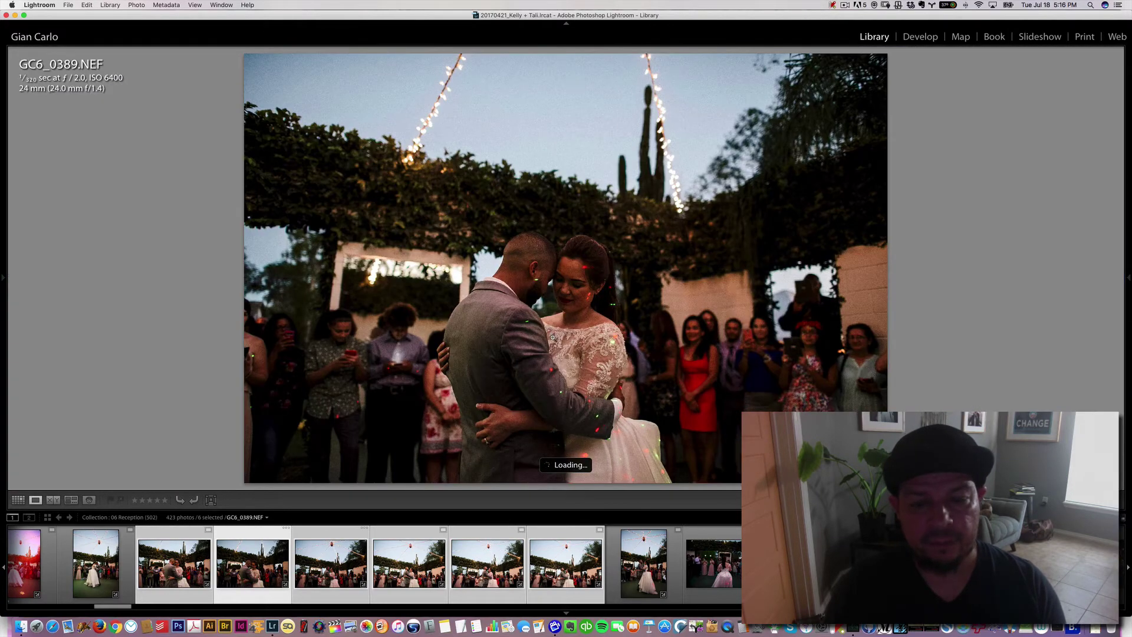
{"action": "key", "text": "Left"}
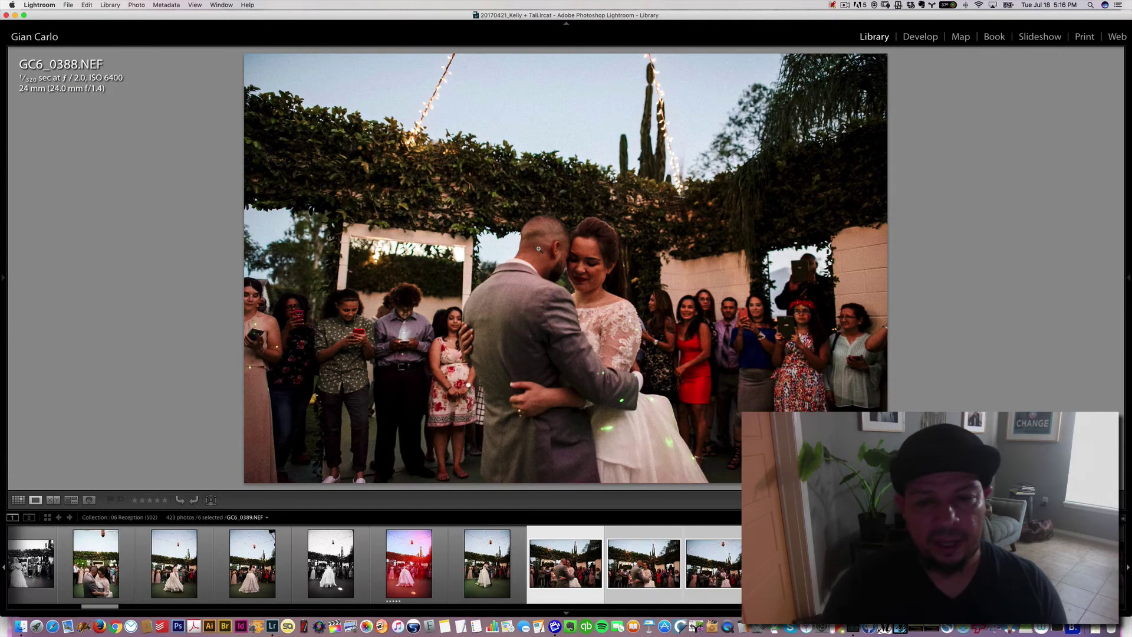
Drop GC6_0389 from the survey, examine GC6_0390 in Loupe view and deselect it as well
{"action": "key", "text": "n"}
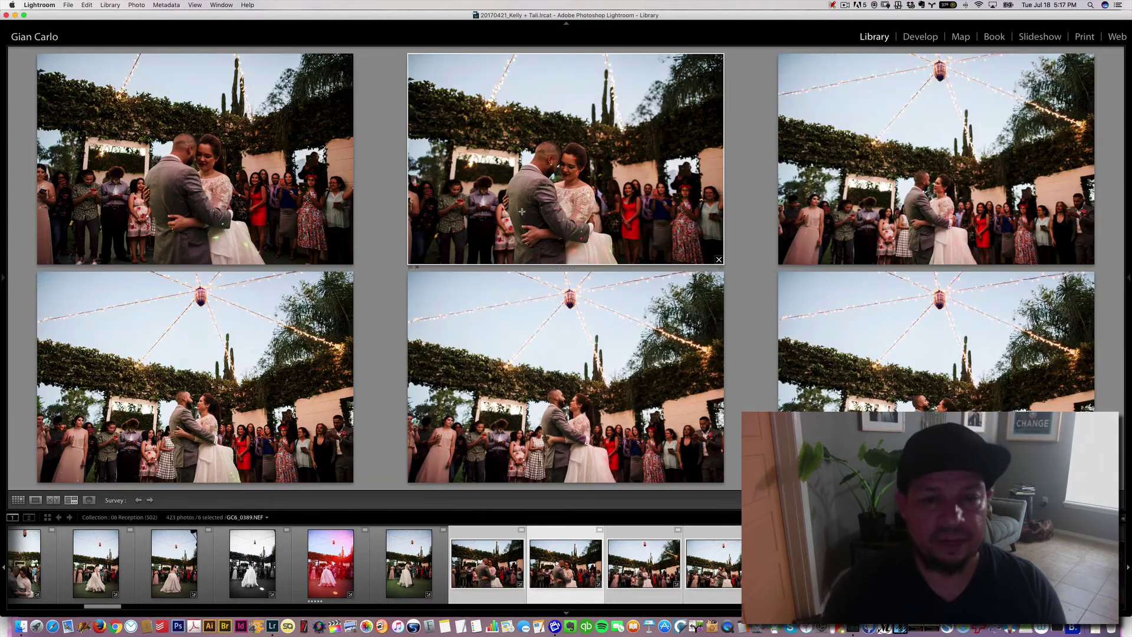
{"action": "key", "text": "slash"}
{"action": "key", "text": "e"}
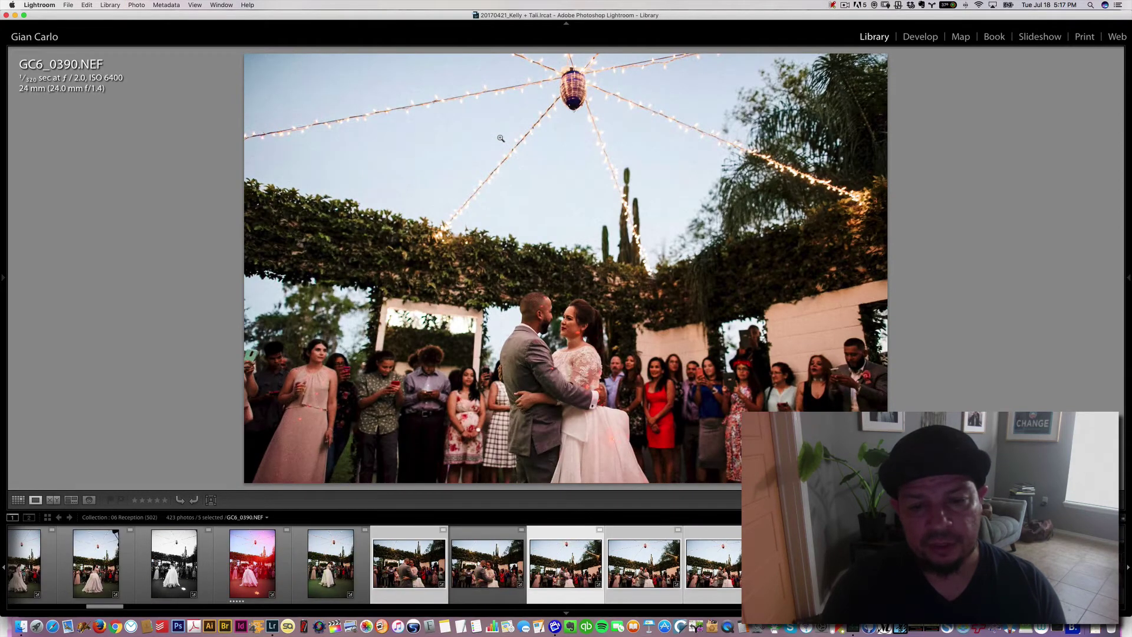
{"action": "key", "text": "super+Right"}
{"action": "left_click", "coordinate": [443, 532], "text": "super"}
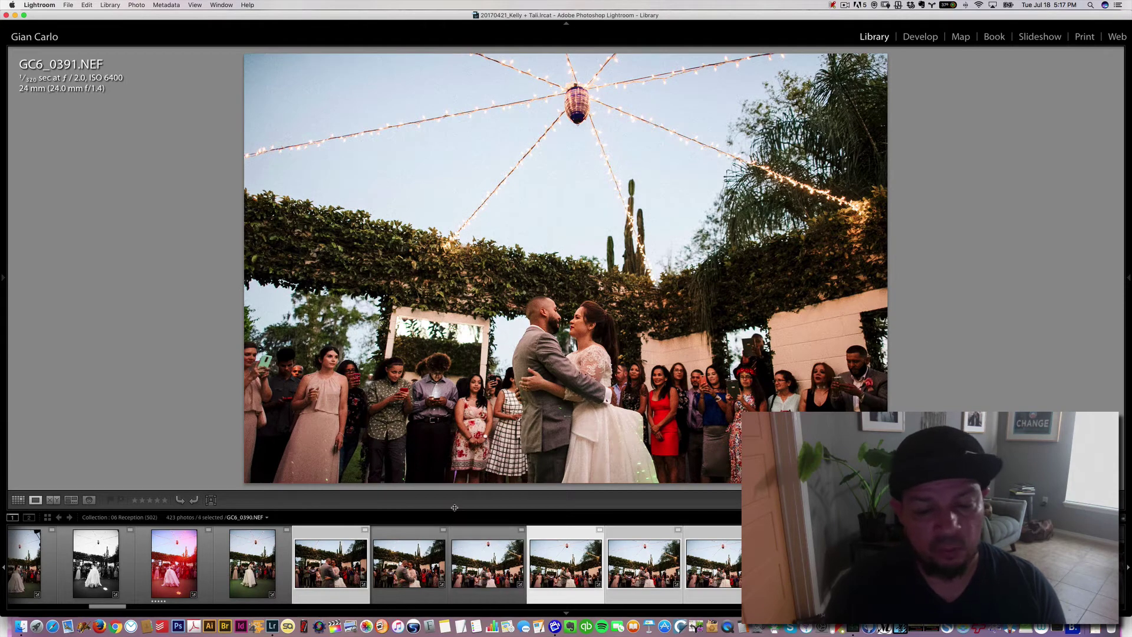
Compare the remaining dance frames, deselect GC6_0393 and remove GC6_0388, GC6_0391 and GC6_0392 from the collection
{"action": "key", "text": "super+Right"}
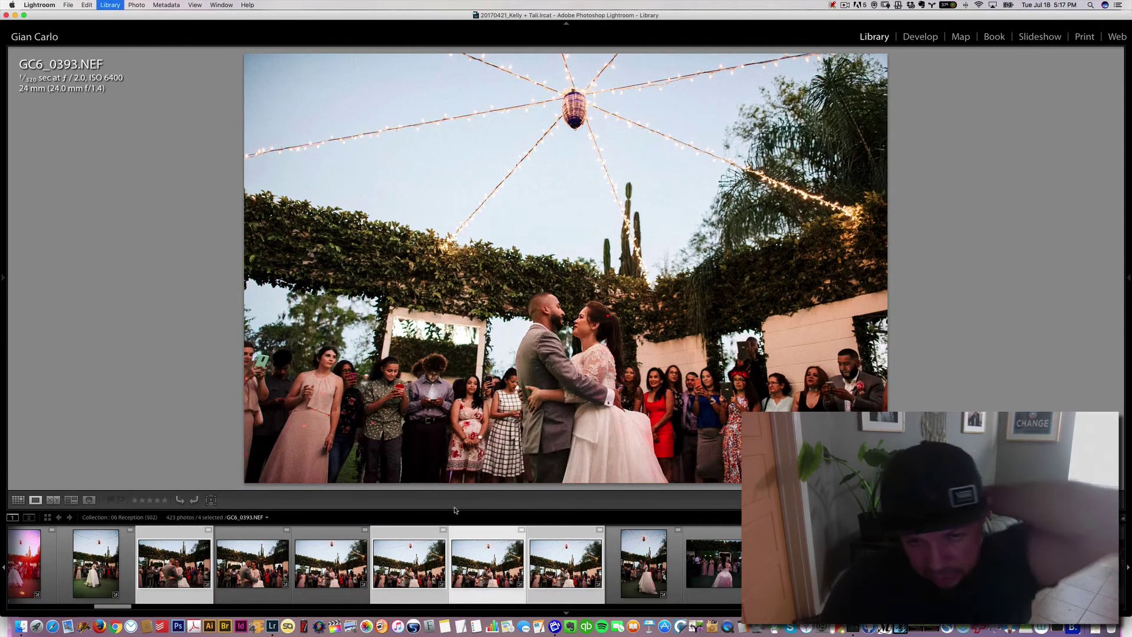
{"action": "key", "text": "super+Right"}
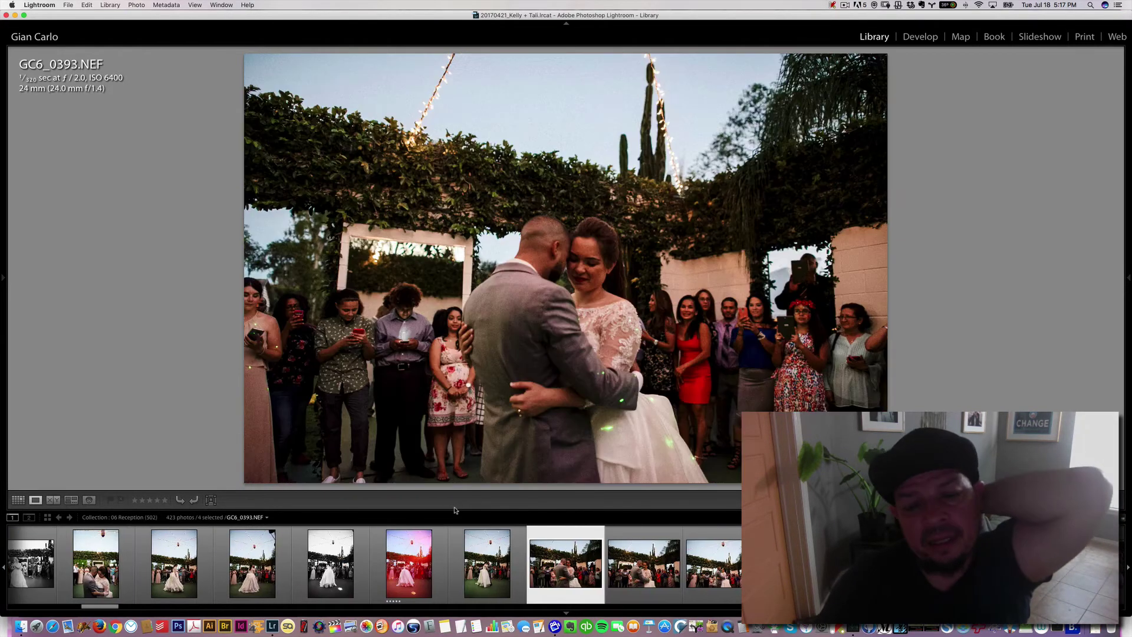
{"action": "key", "text": "super+Left"}
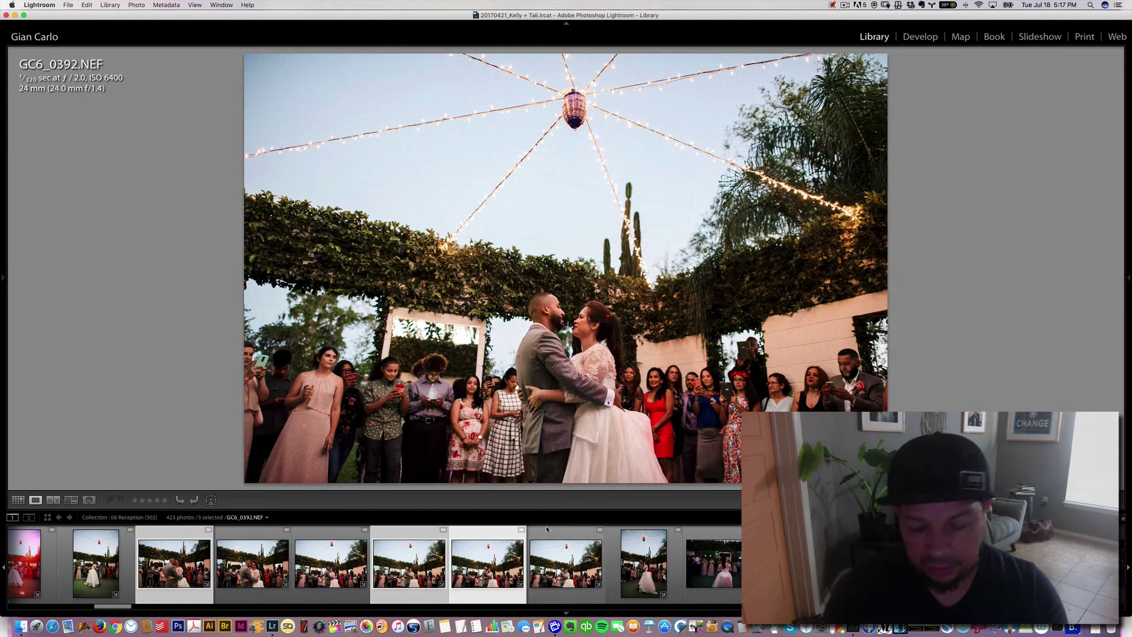
{"action": "key", "text": "BackSpace"}
Survey GC6_0389, GC6_0390 and GC6_0393, narrow the selection to GC6_0393 and convert that photo to black and white
{"action": "left_click", "coordinate": [728, 557], "text": "shift"}
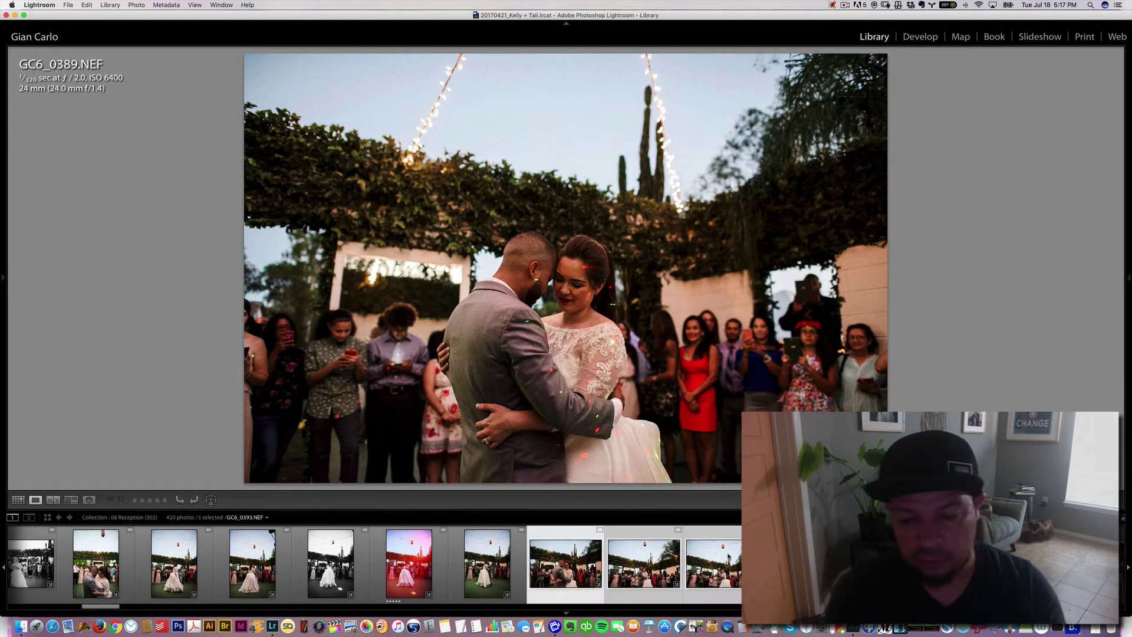
{"action": "key", "text": "n"}
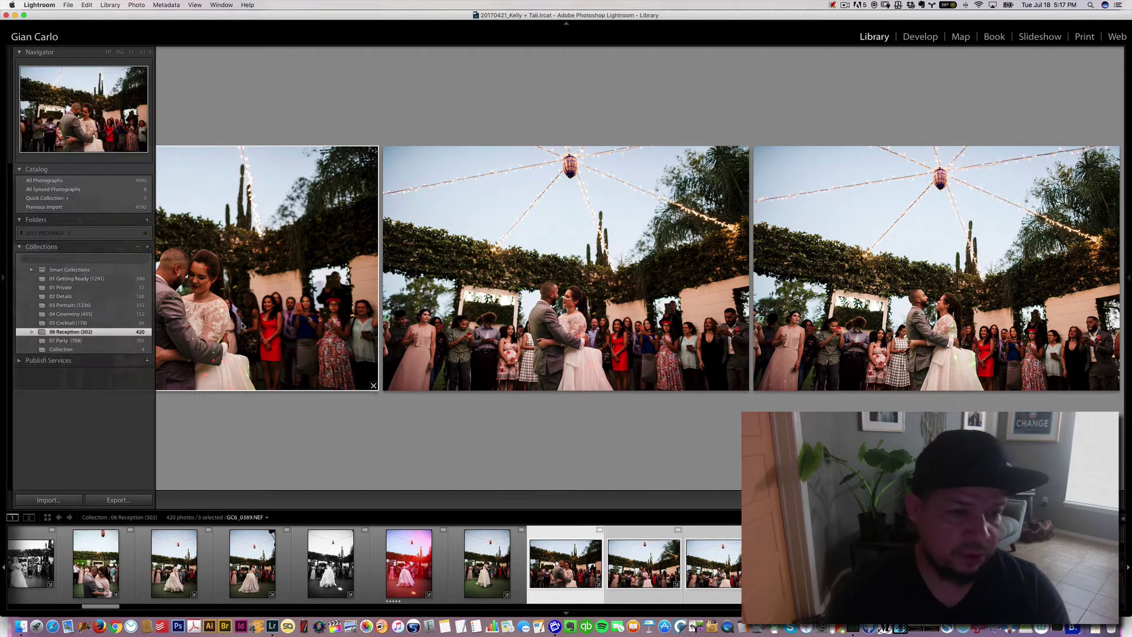
{"action": "key", "text": "slash"}
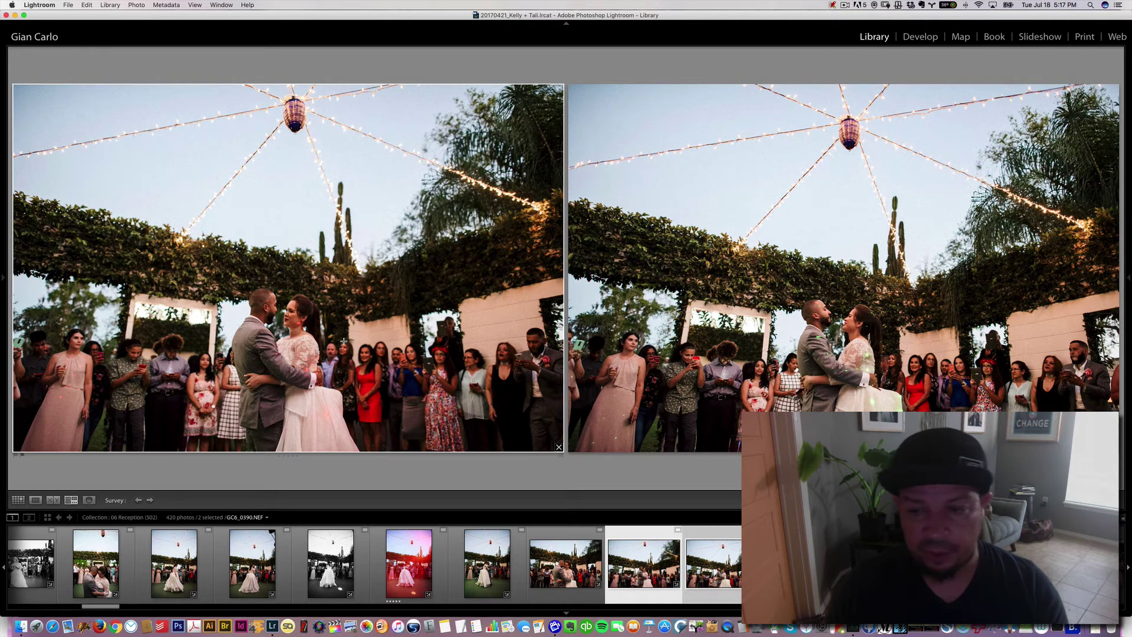
{"action": "key", "text": "slash"}
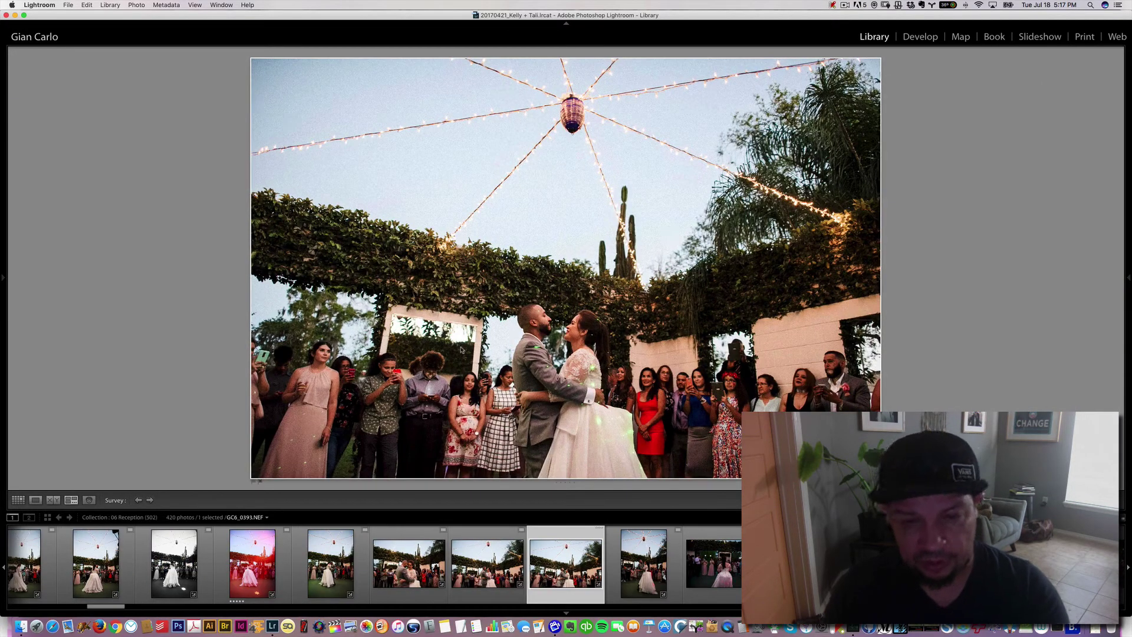
{"action": "key", "text": "v"}
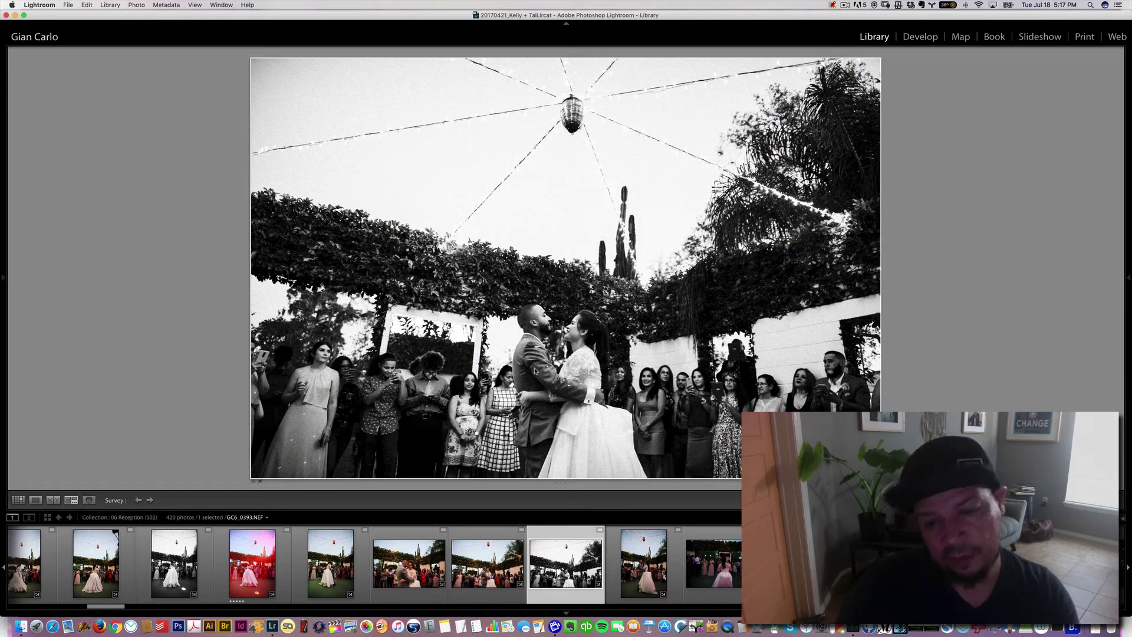
Select the seven photos GC6_0394 through GC6_0400 and show them in Survey view
{"action": "left_click", "coordinate": [644, 563]}
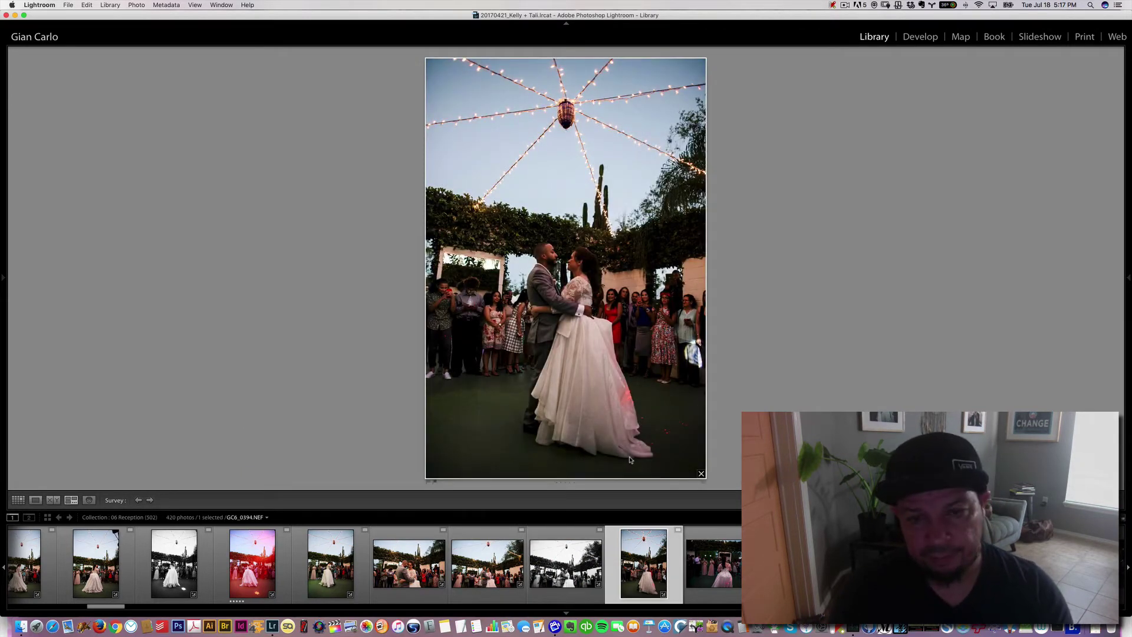
{"action": "scroll", "coordinate": [693, 560], "scroll_direction": "down", "scroll_amount": 8}
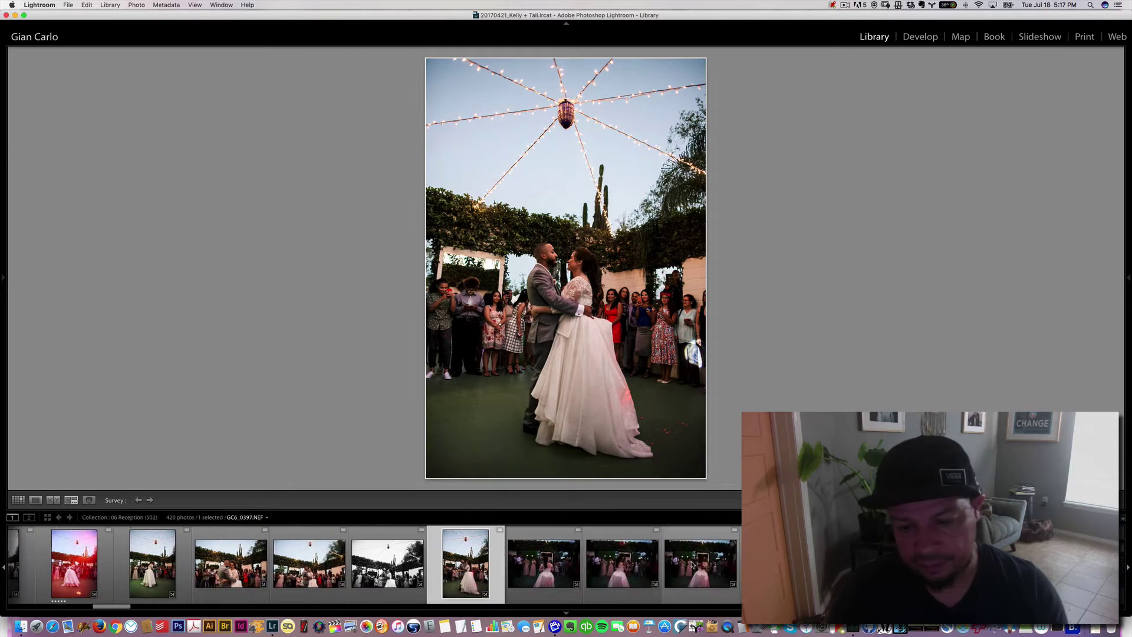
{"action": "left_click", "coordinate": [645, 564], "text": "shift"}
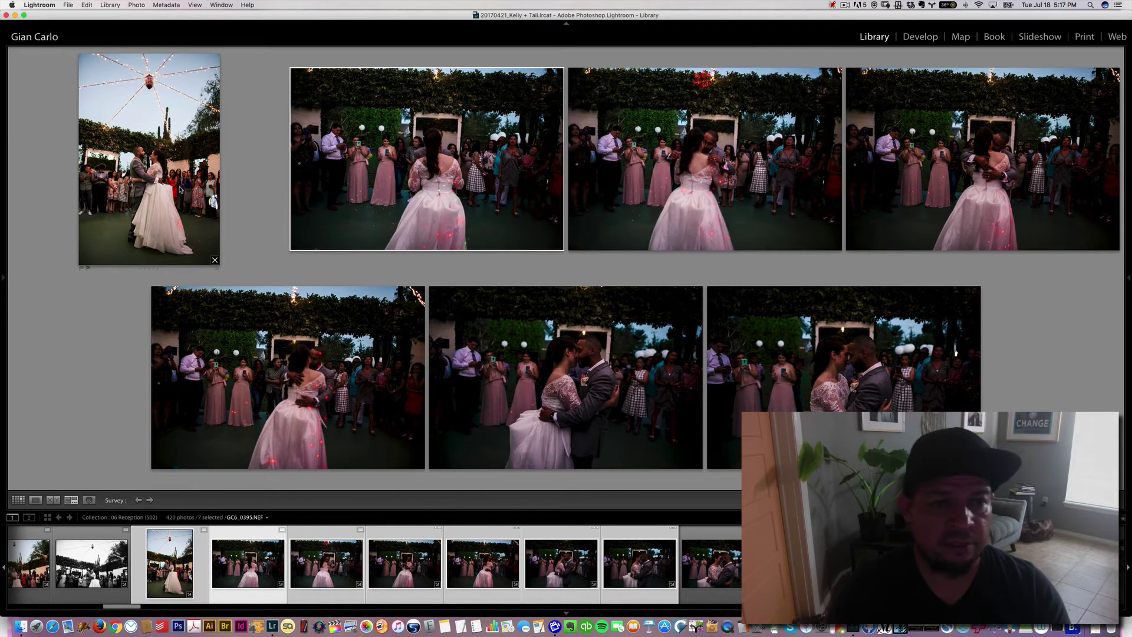
Examine the vertical photo GC6_0394 in Loupe view and drop it from the survey
{"action": "double_click", "coordinate": [183, 190]}
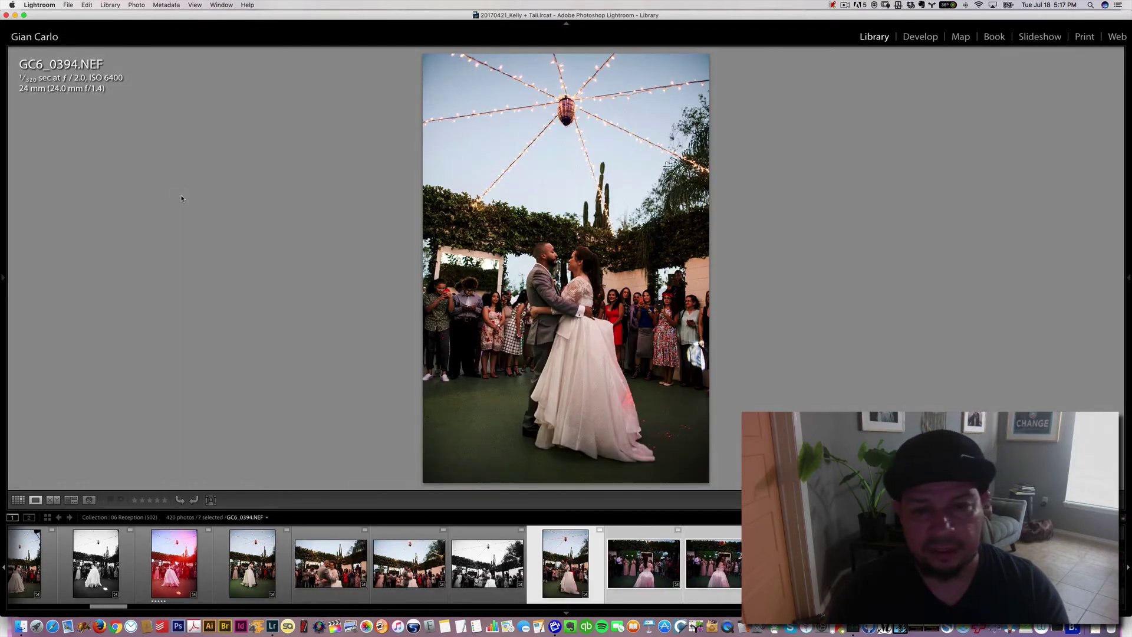
{"action": "key", "text": "n"}
{"action": "left_click", "coordinate": [183, 203], "text": "super"}
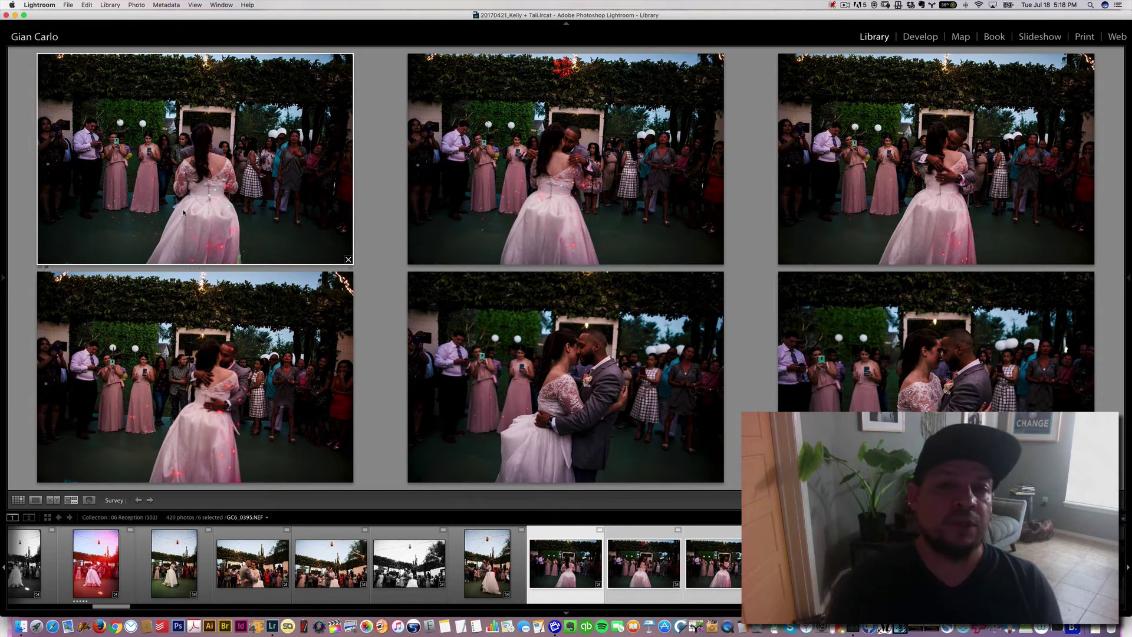
Compare GC6_0395 through GC6_0398 in Loupe view and drop the hug photo GC6_0397 from the survey
{"action": "key", "text": "e"}
{"action": "key", "text": "Right"}
{"action": "key", "text": "Right"}
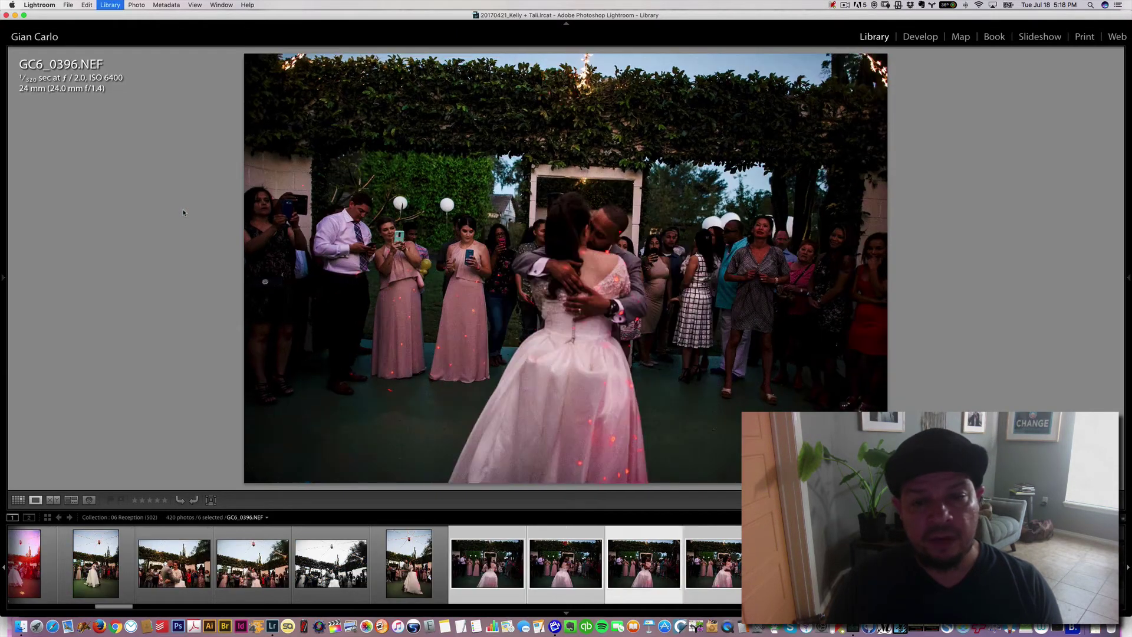
{"action": "key", "text": "Right"}
{"action": "key", "text": "Right"}
{"action": "key", "text": "Right"}
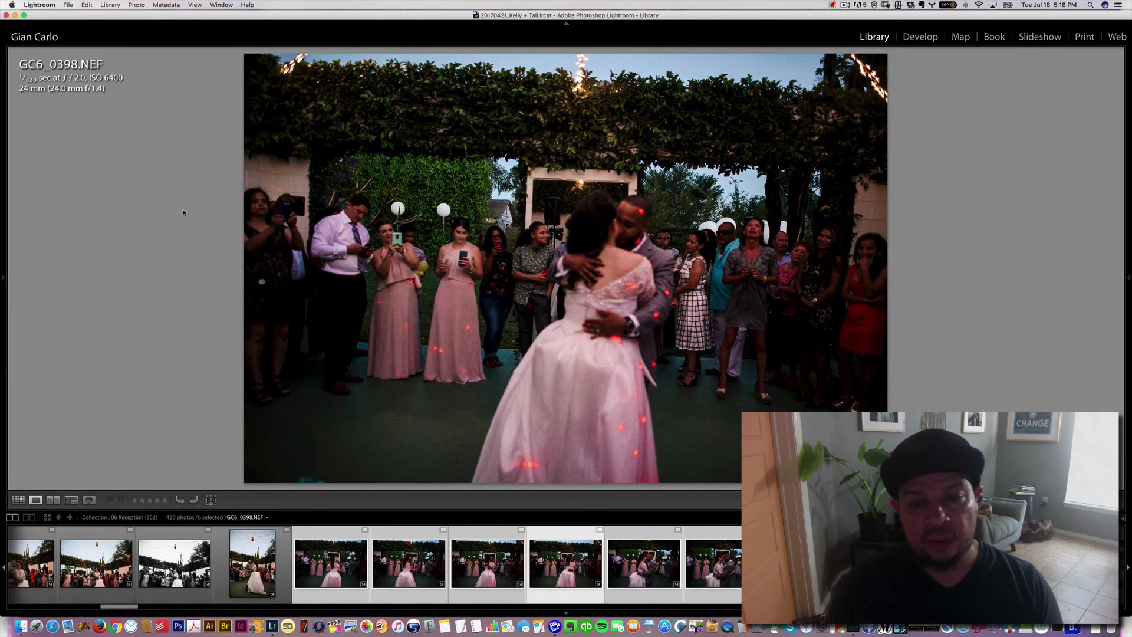
{"action": "key", "text": "Left"}
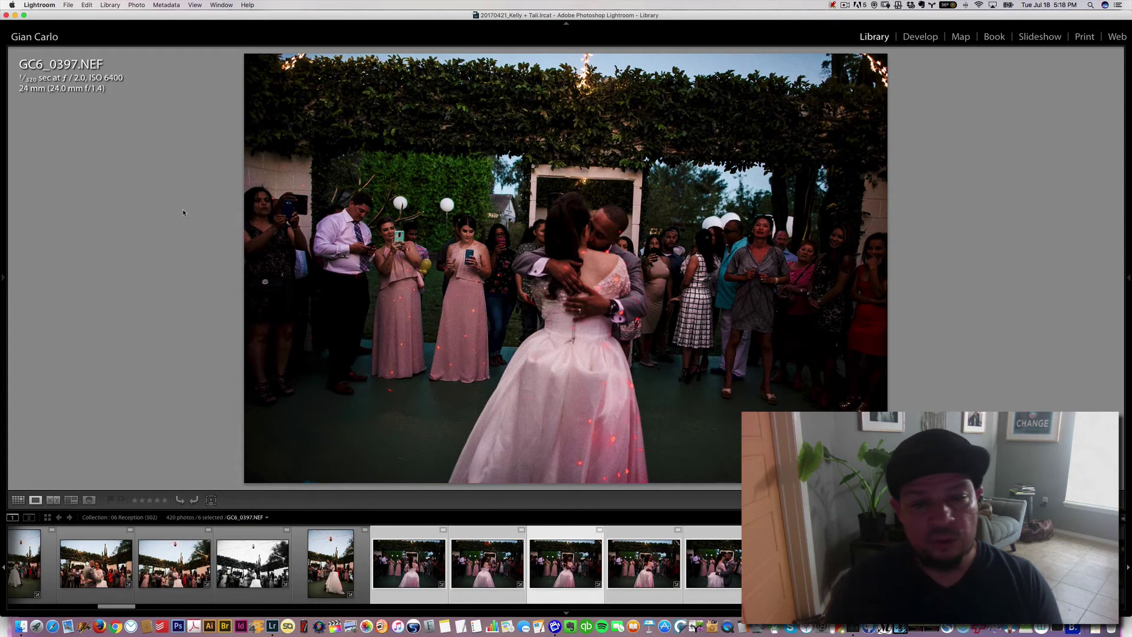
{"action": "key", "text": "n"}
{"action": "left_click", "coordinate": [1090, 260]}
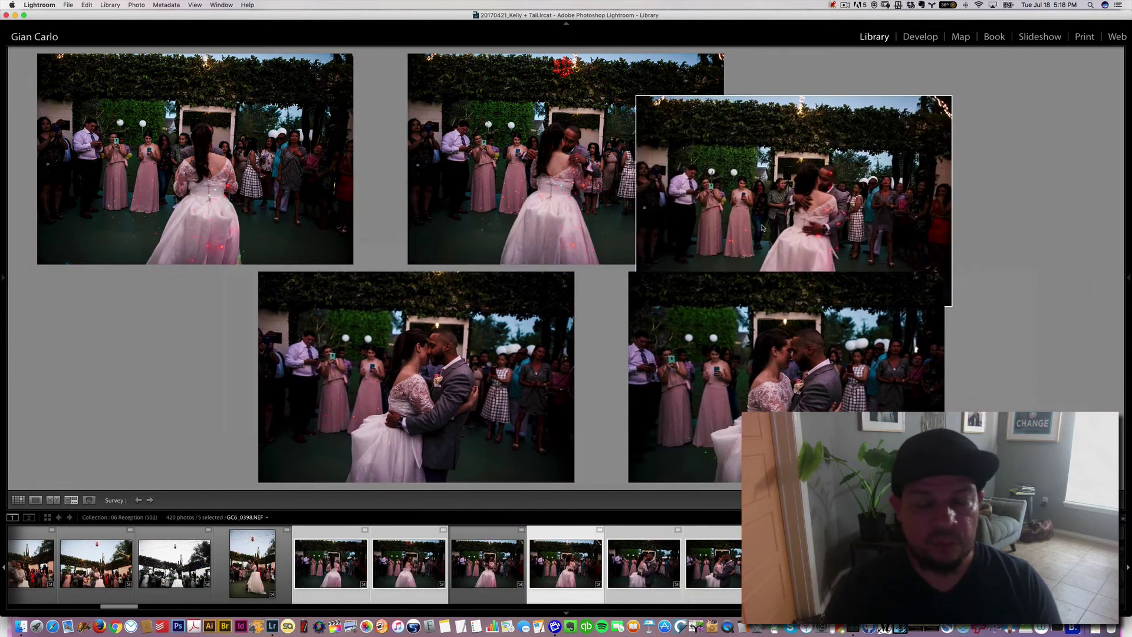
Compare GC6_0399 with GC6_0400 in Loupe view and apply auto tone to GC6_0399
{"action": "key", "text": "e"}
{"action": "key", "text": "Right"}
{"action": "key", "text": "Right"}
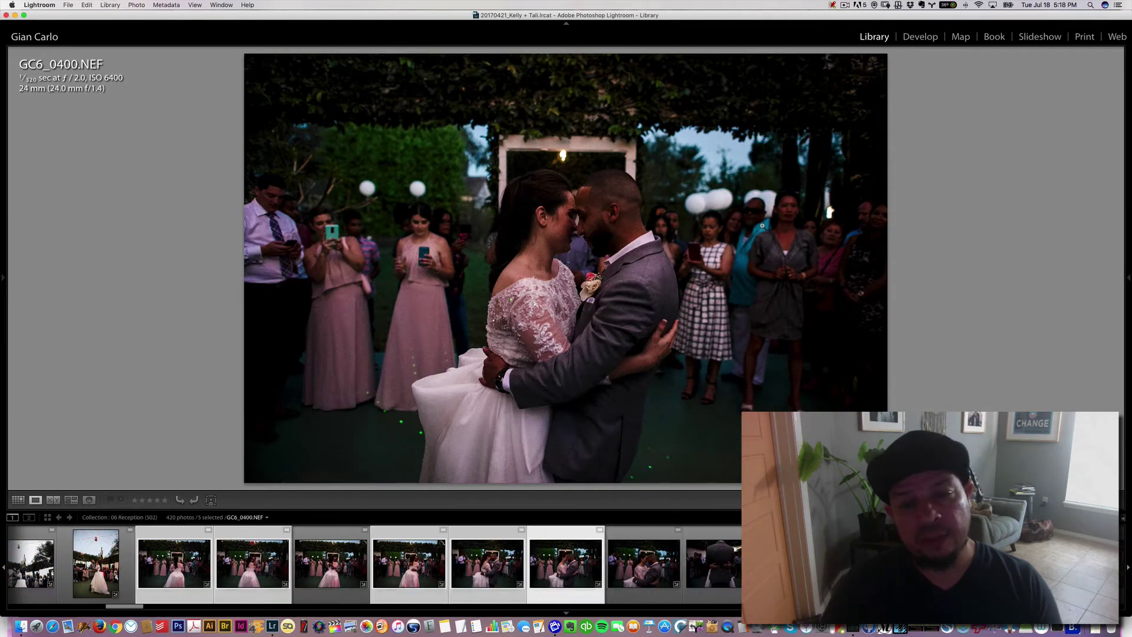
{"action": "key", "text": "Left"}
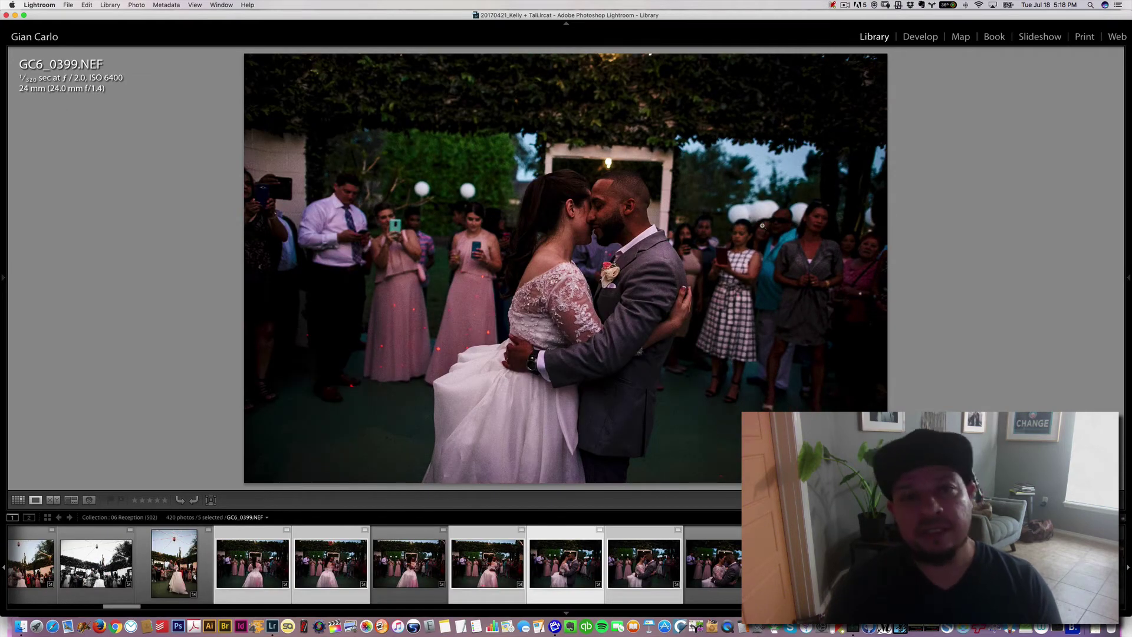
{"action": "key", "text": "super+u"}
{"action": "key", "text": "Right"}
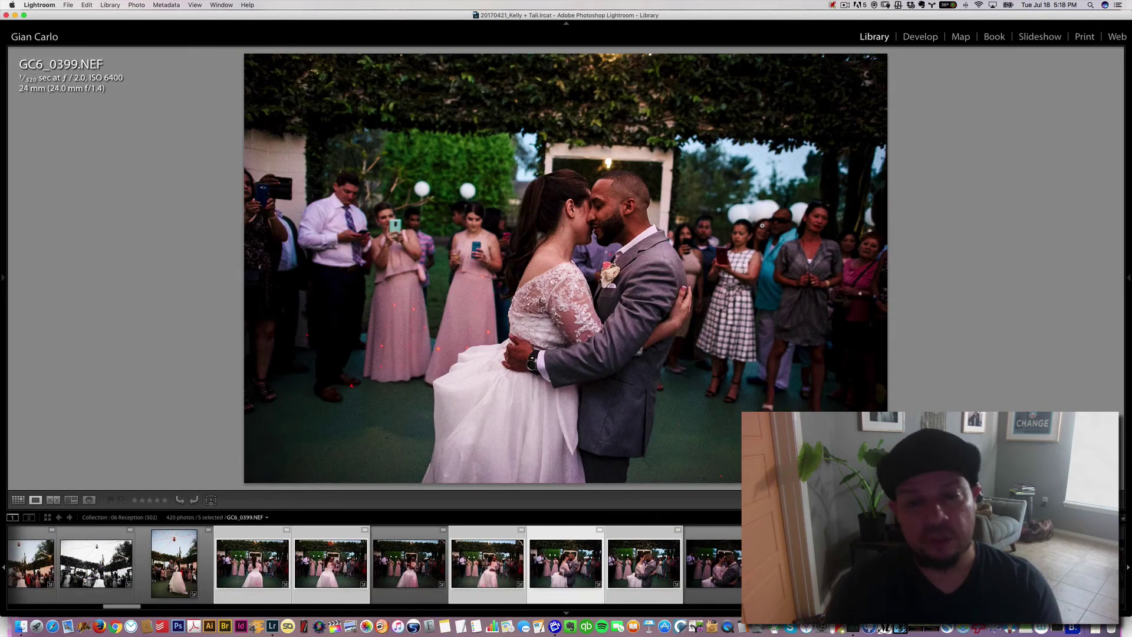
Drop GC6_0399 from the survey and remove the four photos still selected from the collection
{"action": "key", "text": "n"}
{"action": "key", "text": "Delete"}
{"action": "key", "text": "Delete"}
{"action": "key", "text": "Delete"}
{"action": "key", "text": "Delete"}
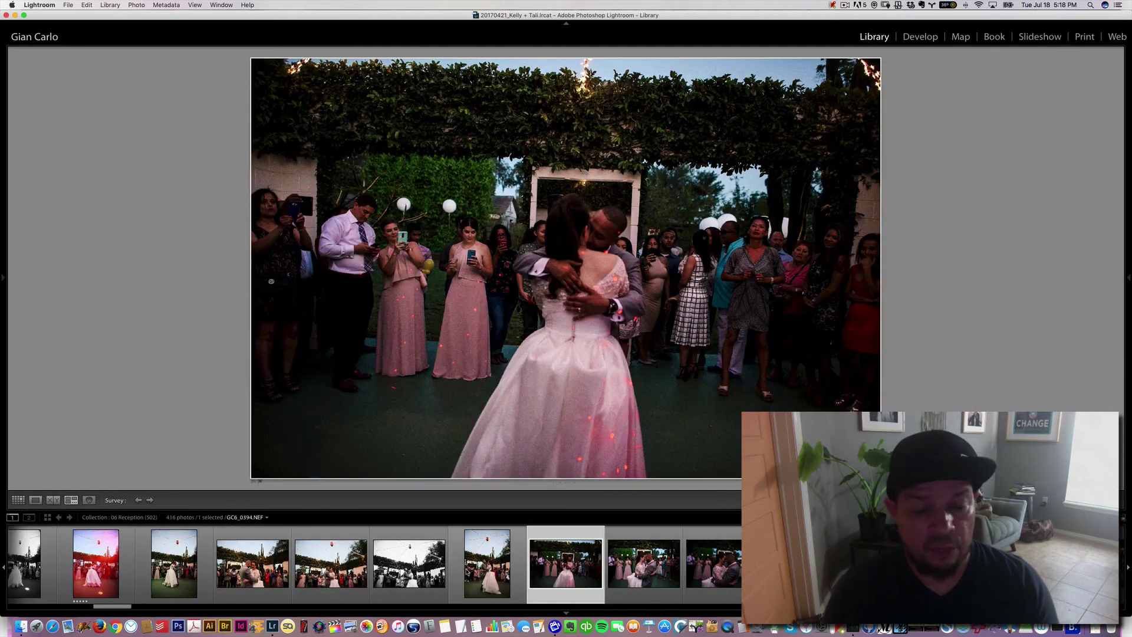
Select GC6_0394 together with the black-and-white GC6_0393 and compare the two in Loupe view
{"action": "left_click", "coordinate": [487, 563]}
{"action": "left_click", "coordinate": [409, 563], "text": "super"}
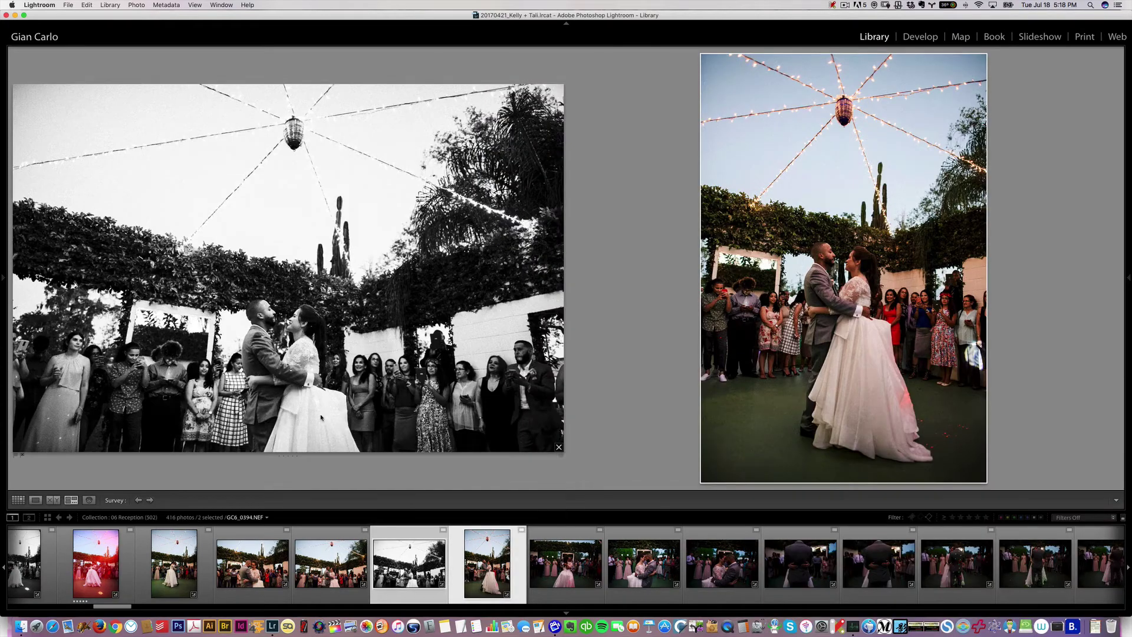
{"action": "key", "text": "e"}
{"action": "key", "text": "Left"}
{"action": "key", "text": "Right"}
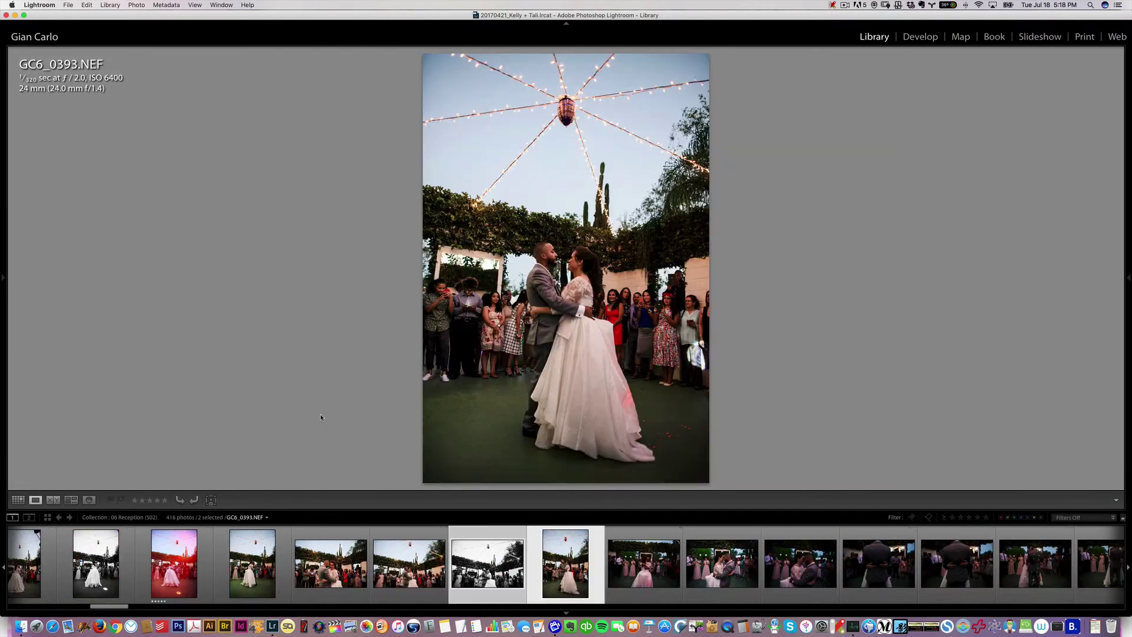
{"action": "key", "text": "Left"}
{"action": "key", "text": "Right"}
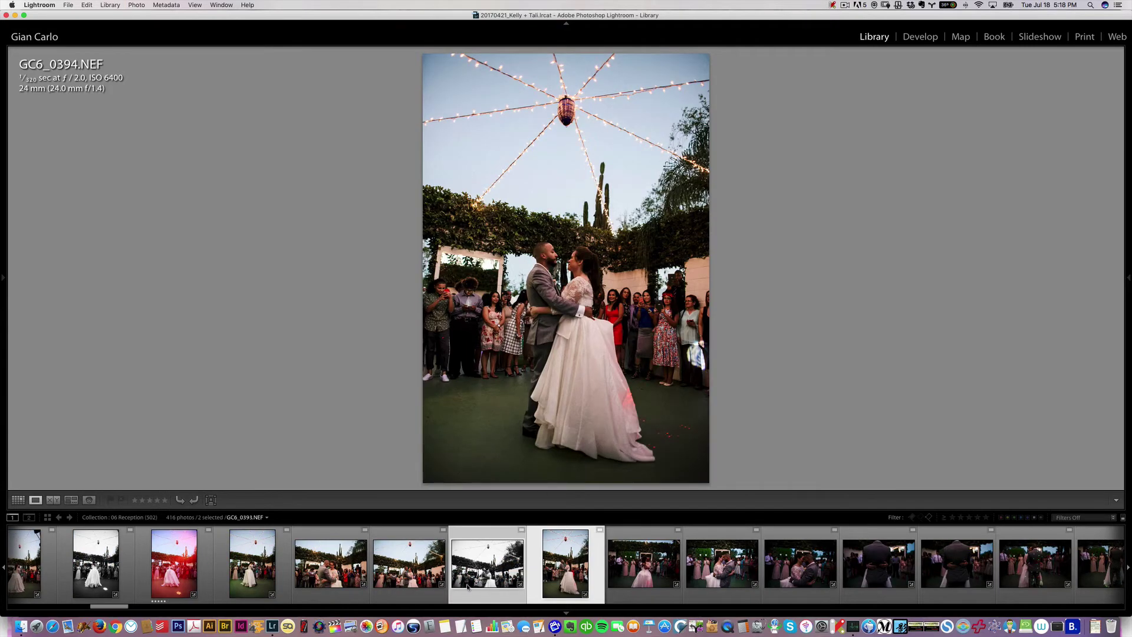
Add the wide color dance photo GC6_0390 to the selection and compare it with GC6_0393 and GC6_0394 in Loupe view
{"action": "key", "text": "Left"}
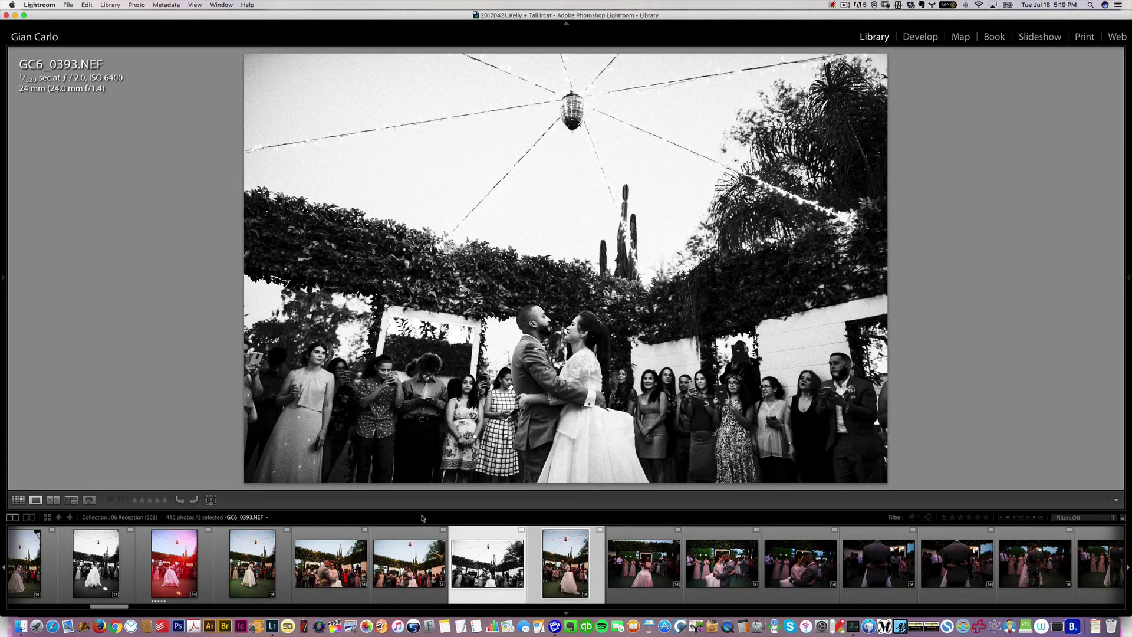
{"action": "key", "text": "Right"}
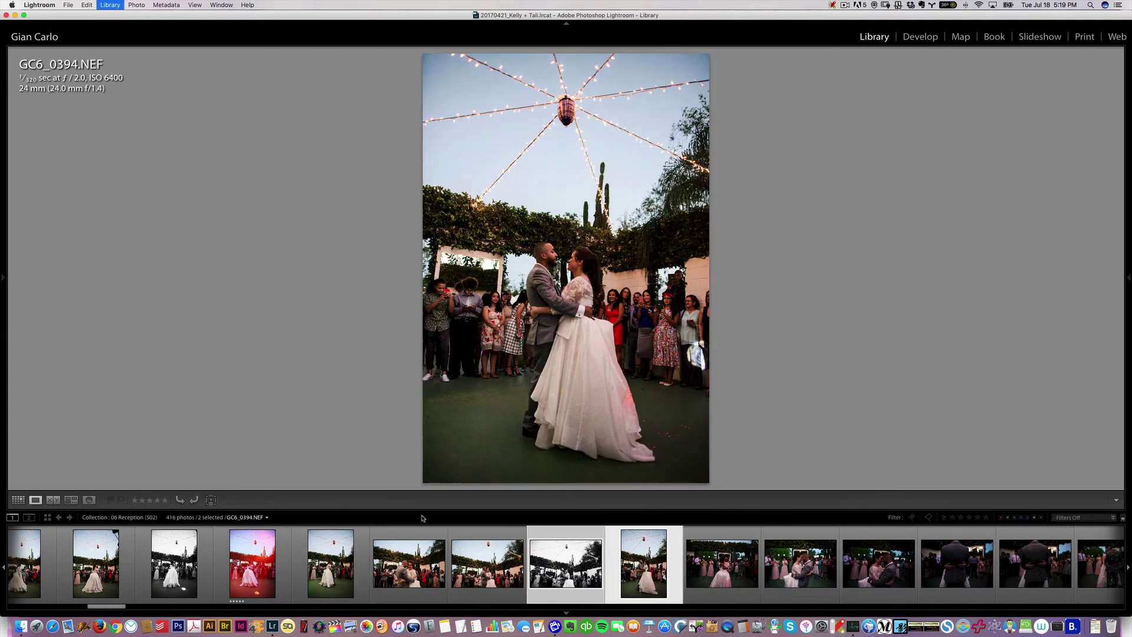
{"action": "left_click", "coordinate": [416, 570], "text": "super"}
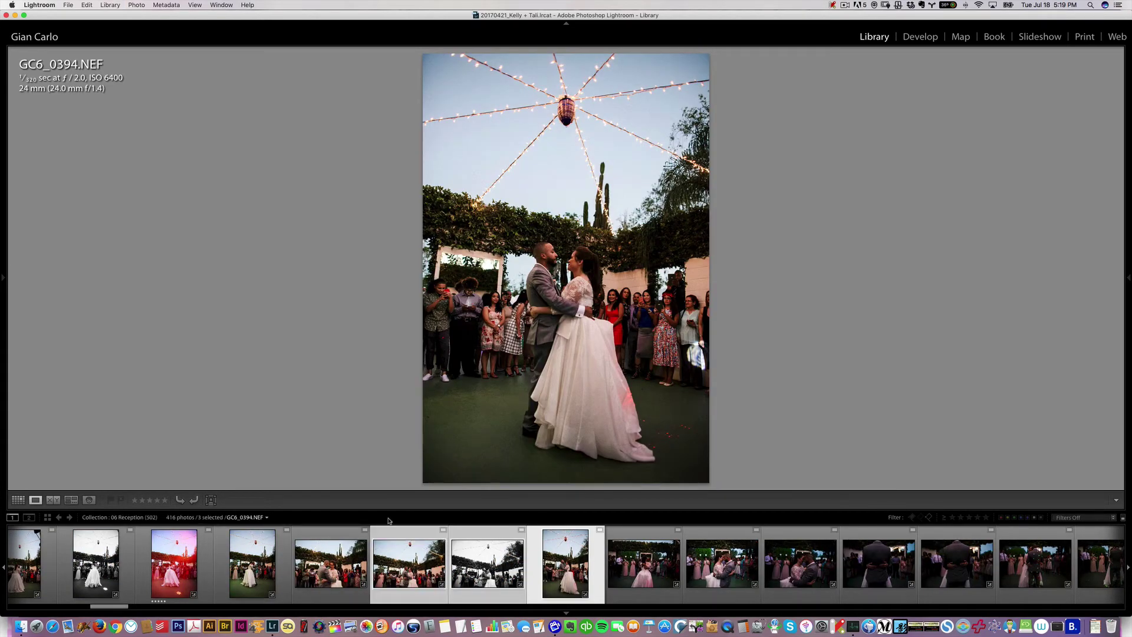
{"action": "key", "text": "Right"}
{"action": "key", "text": "Right"}
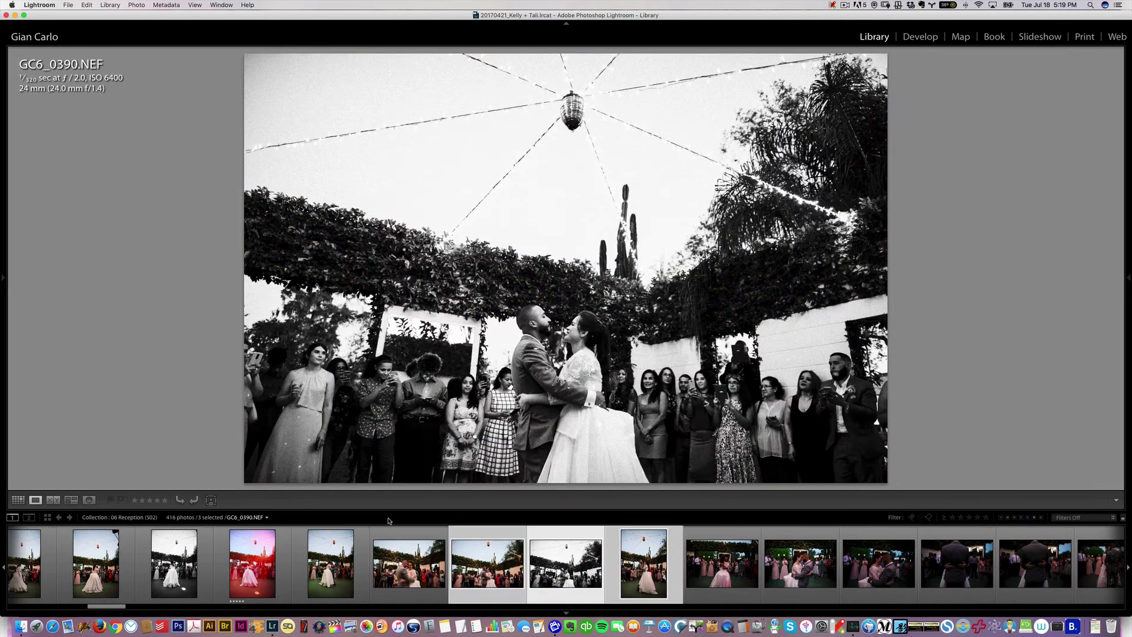
{"action": "key", "text": "super+Left"}
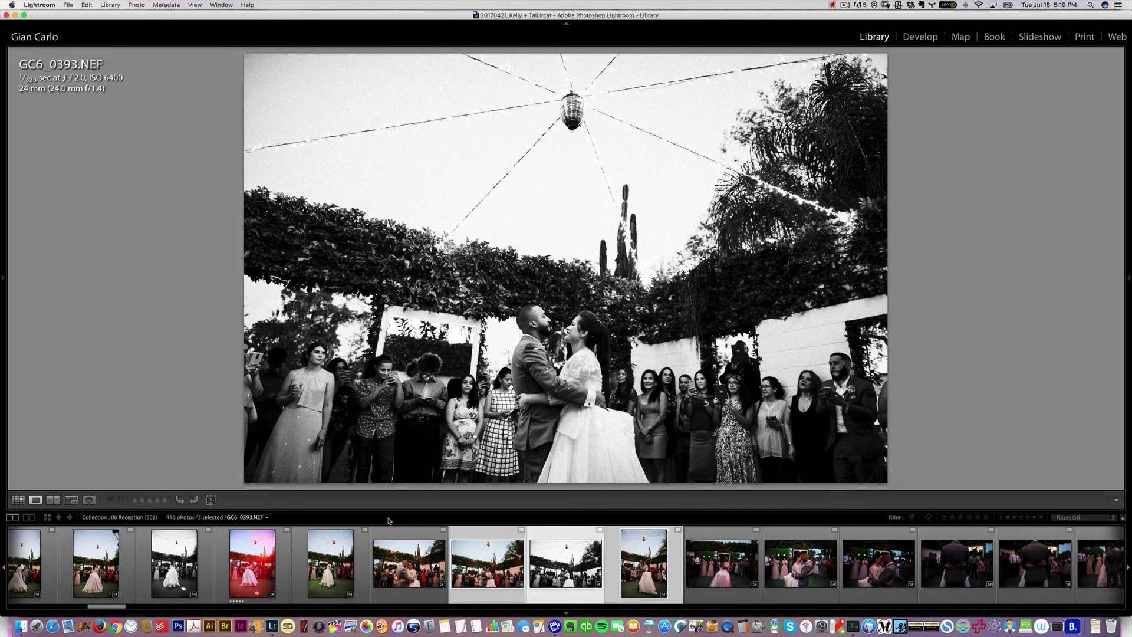
Drop GC6_0390 and the black-and-white GC6_0393 from the survey and remove the remaining vertical photo GC6_0394 from the collection
{"action": "key", "text": "n"}
{"action": "key", "text": "slash"}
{"action": "key", "text": "slash"}
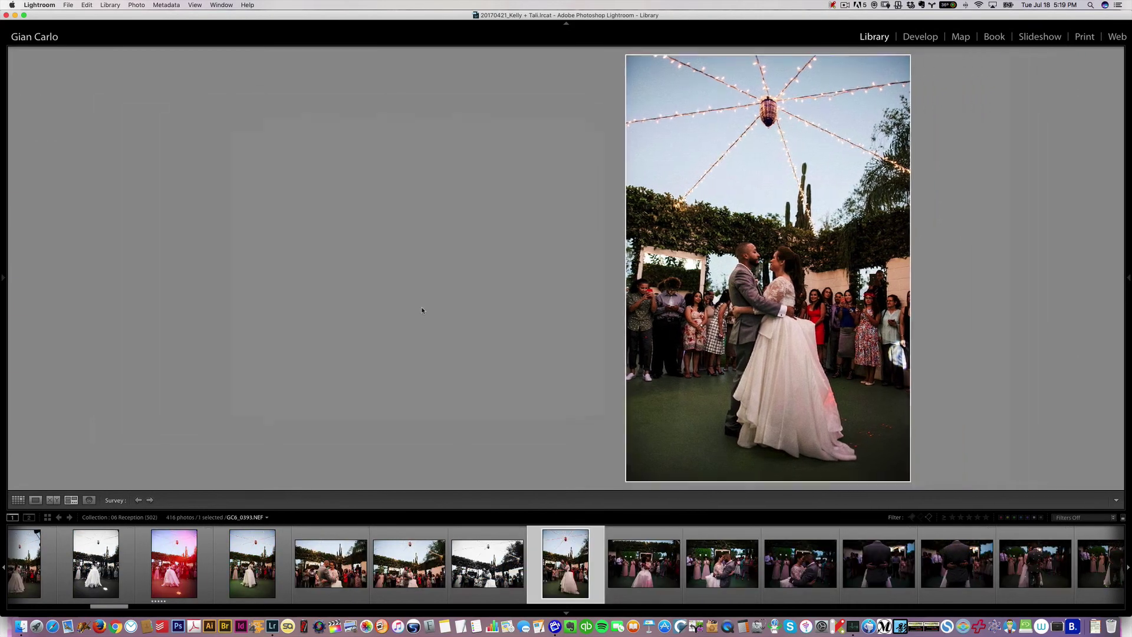
{"action": "key", "text": "Delete"}
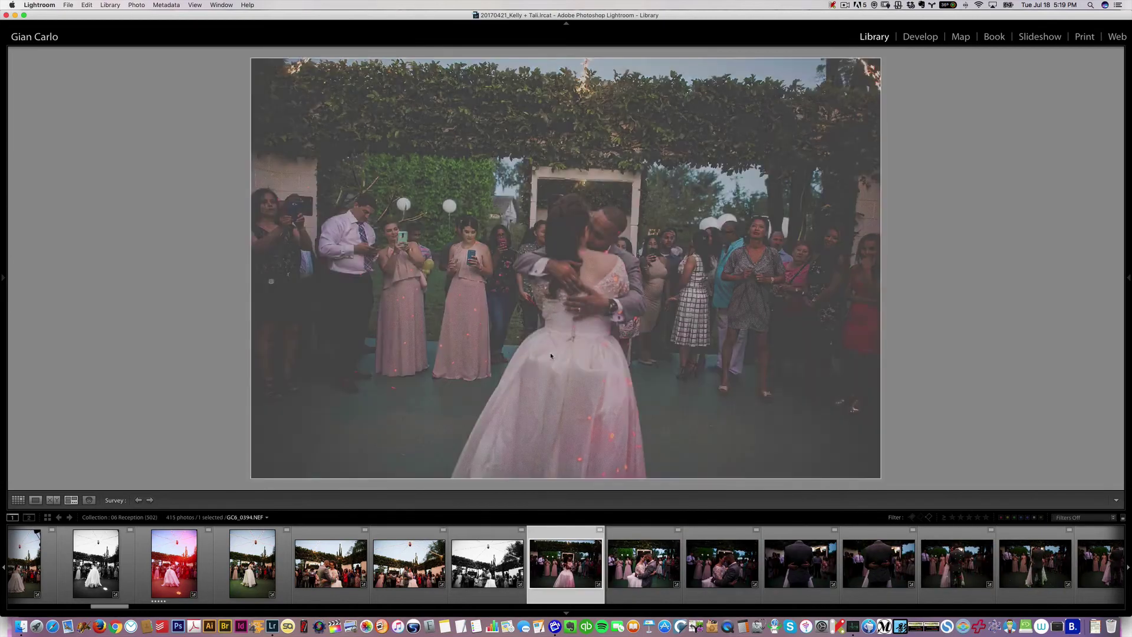
Select the four photos GC6_0400 through GC6_0403 for comparison in Survey view
{"action": "left_click", "coordinate": [627, 574]}
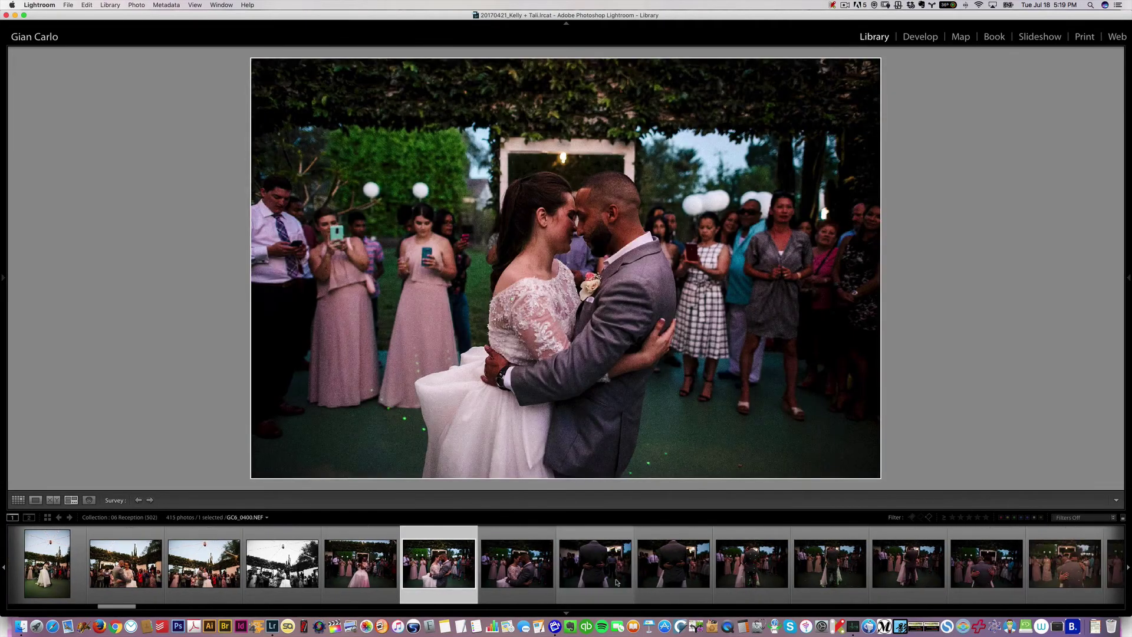
{"action": "left_click", "coordinate": [508, 577]}
{"action": "scroll", "coordinate": [508, 577], "scroll_direction": "right", "scroll_amount": 3}
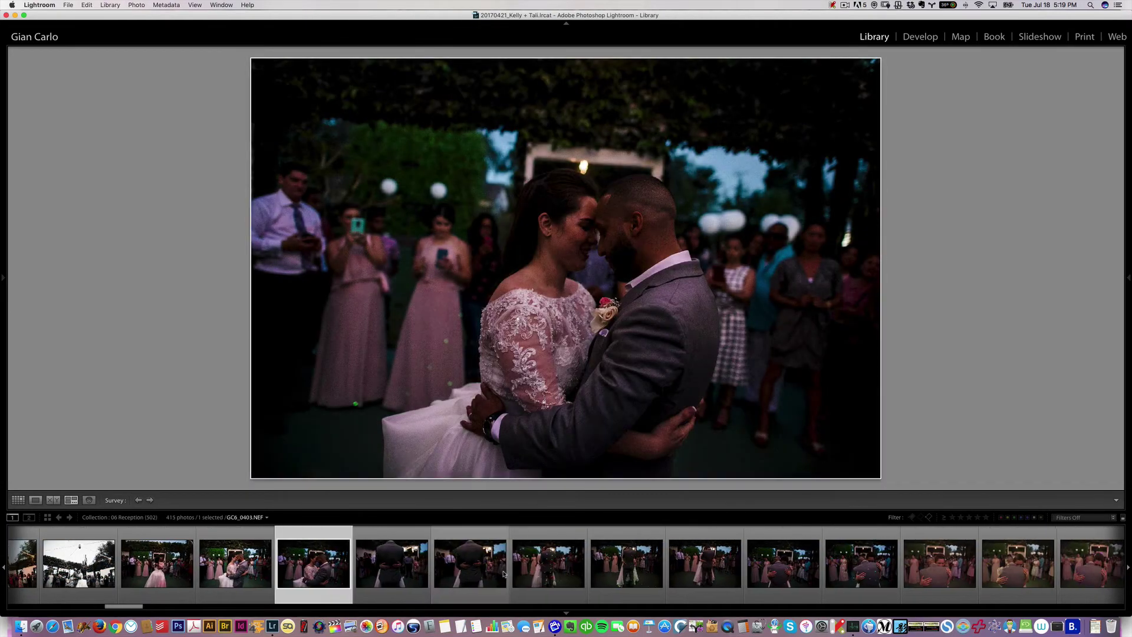
{"action": "left_click", "coordinate": [494, 567], "text": "shift"}
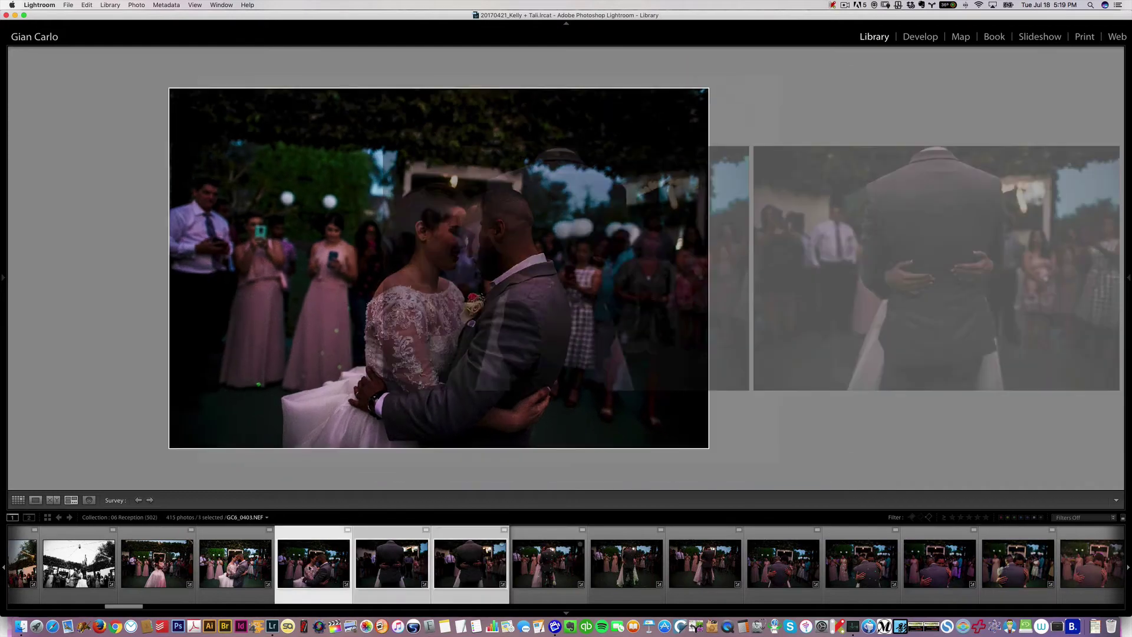
{"action": "left_click", "coordinate": [236, 568], "text": "super"}
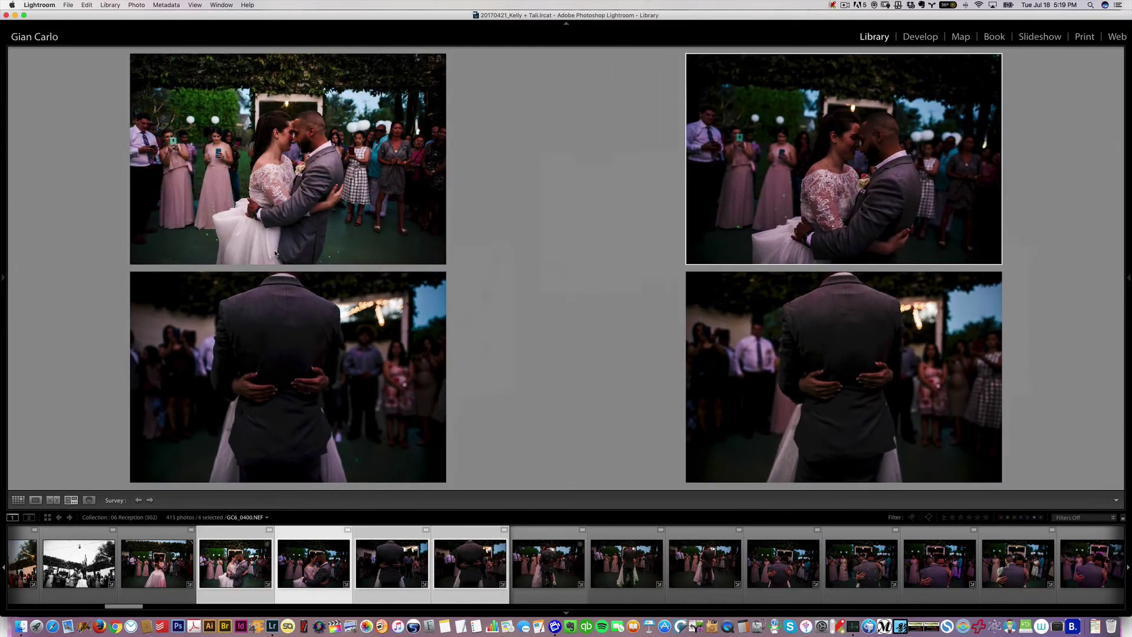
Brighten the darker photos GC6_0401, GC6_0402 and GC6_0403 in the survey to match GC6_0400
{"action": "left_click", "coordinate": [258, 234]}
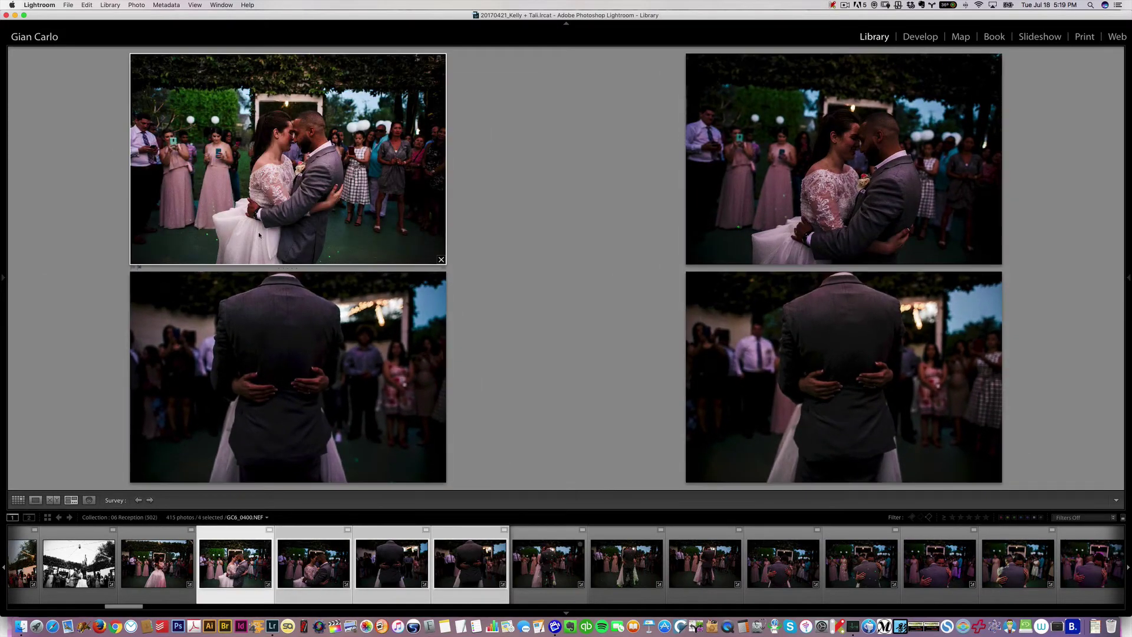
{"action": "key", "text": "super+Right"}
{"action": "key", "text": "super+g"}
{"action": "key", "text": "super+shift+v"}
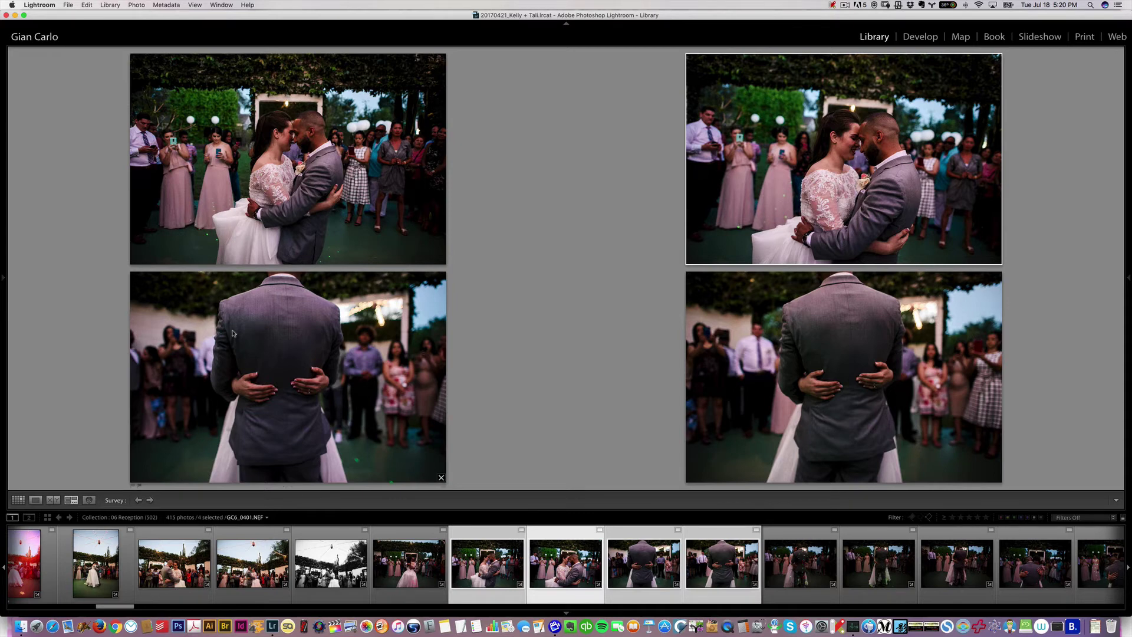
Check the forehead-to-forehead photo GC6_0400 in Loupe view and drop it from the survey
{"action": "double_click", "coordinate": [291, 230]}
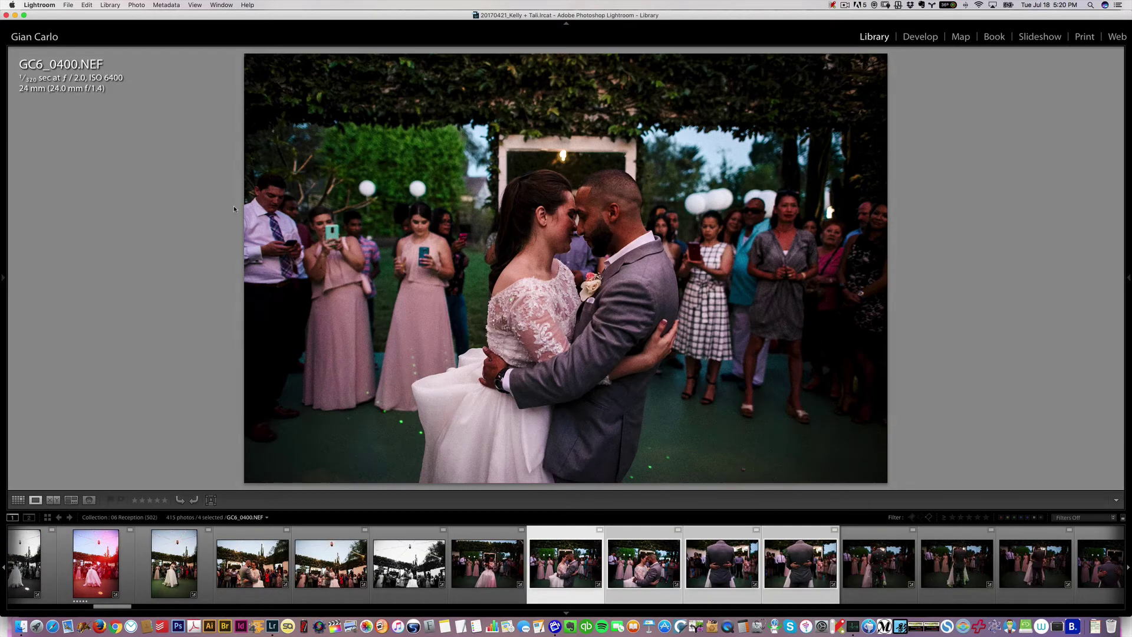
{"action": "key", "text": "n"}
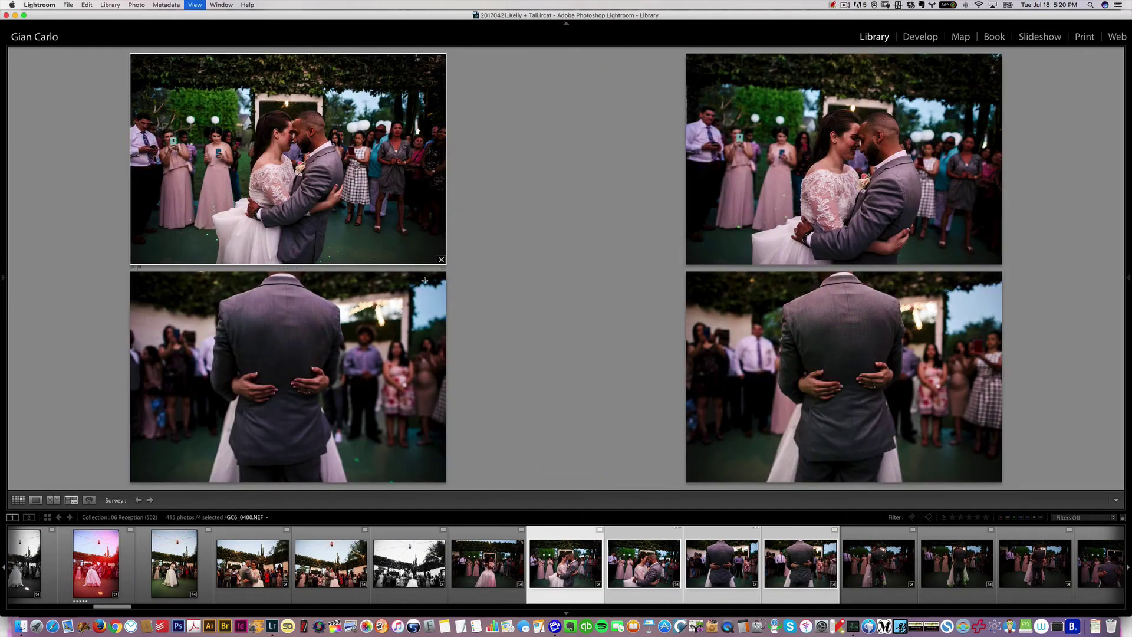
{"action": "key", "text": "slash"}
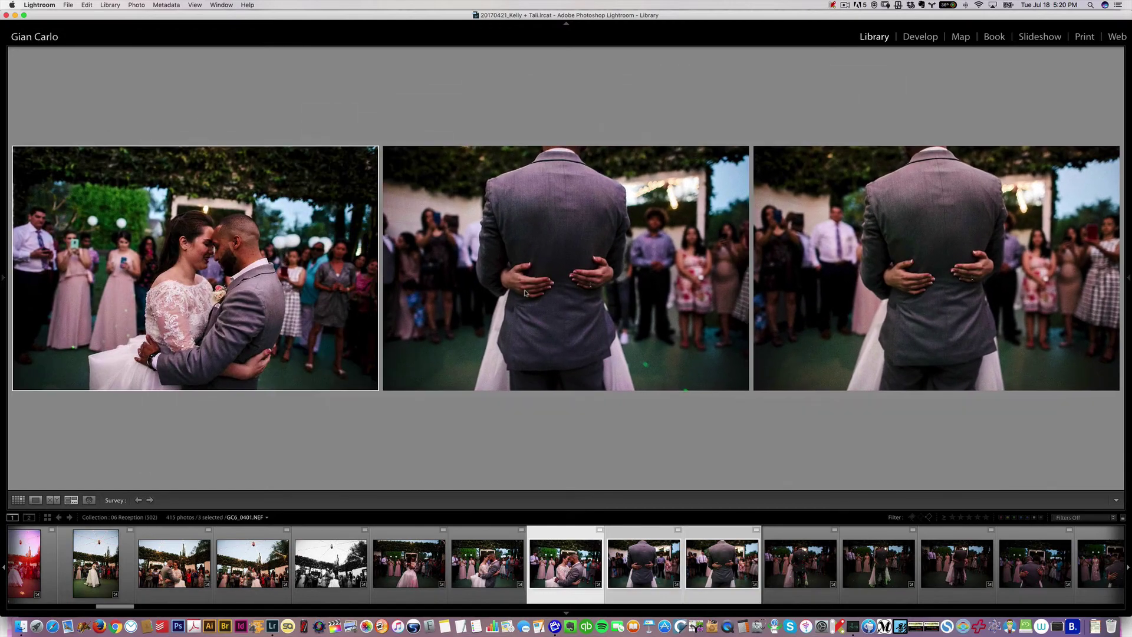
Compare GC6_0402 with GC6_0403 in Loupe view, drop GC6_0402 from the survey and remove the two photos still selected from the collection
{"action": "double_click", "coordinate": [528, 302]}
{"action": "key", "text": "Right"}
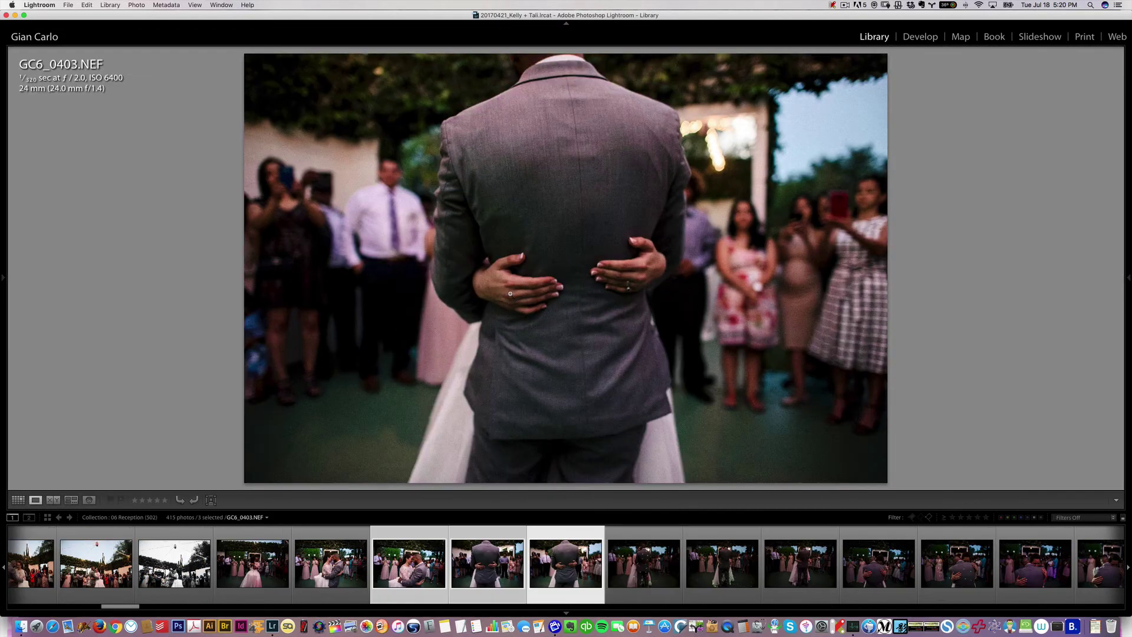
{"action": "key", "text": "Left"}
{"action": "key", "text": "n"}
{"action": "key", "text": "slash"}
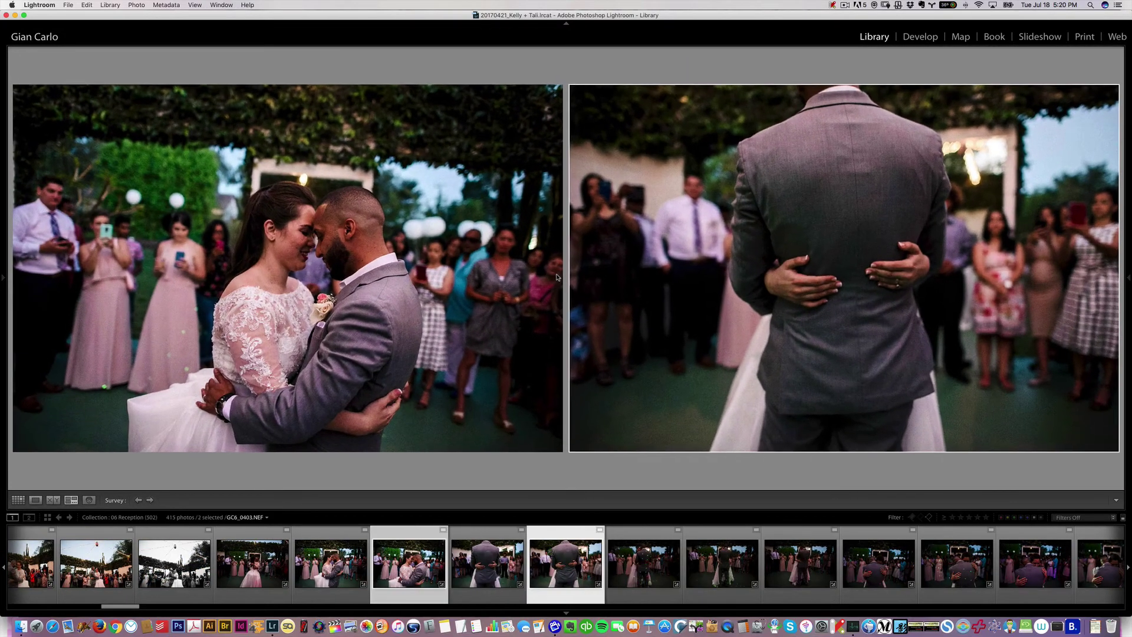
{"action": "key", "text": "Delete"}
Survey the three dark photos of the groom's back with the couple dancing under colored light dots
{"action": "left_click", "coordinate": [661, 577]}
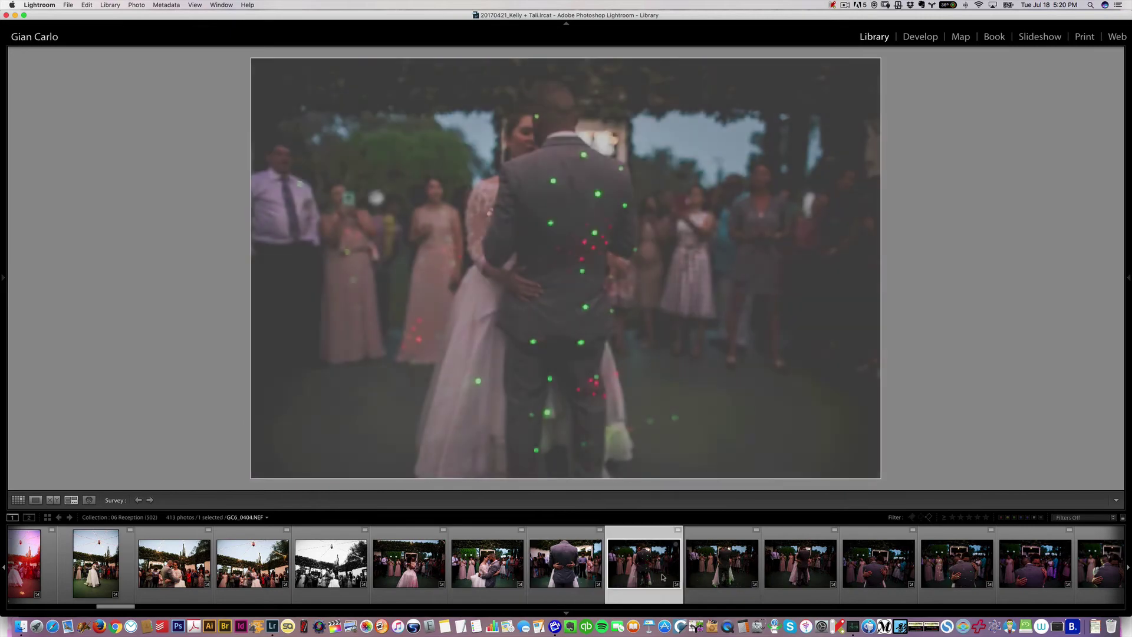
{"action": "key", "text": "Right"}
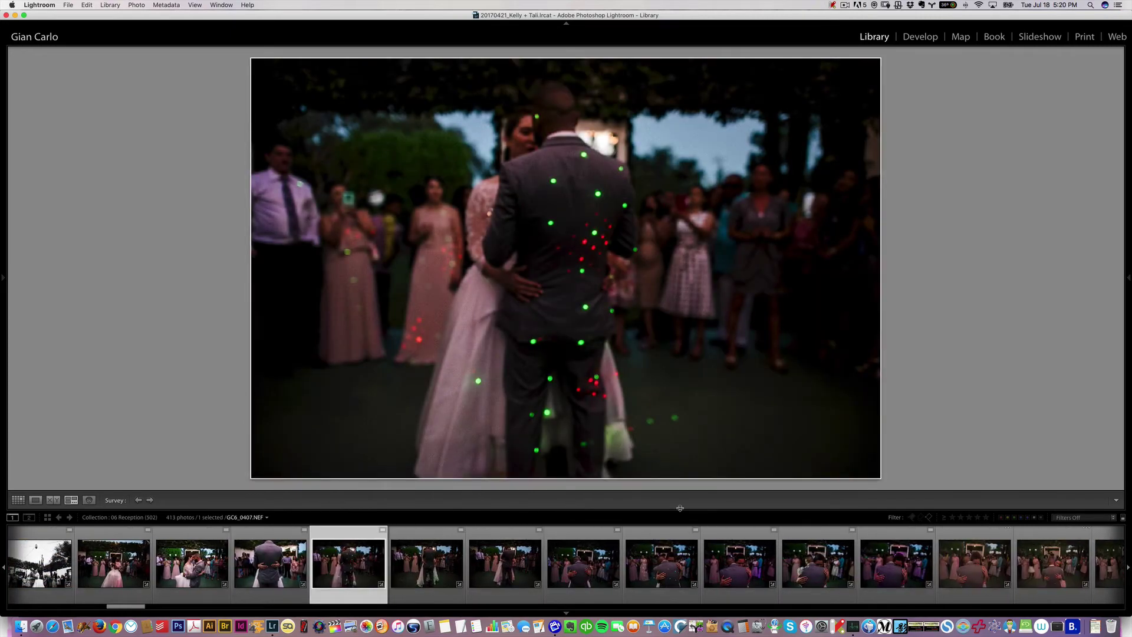
{"action": "left_click", "coordinate": [505, 563], "text": "shift"}
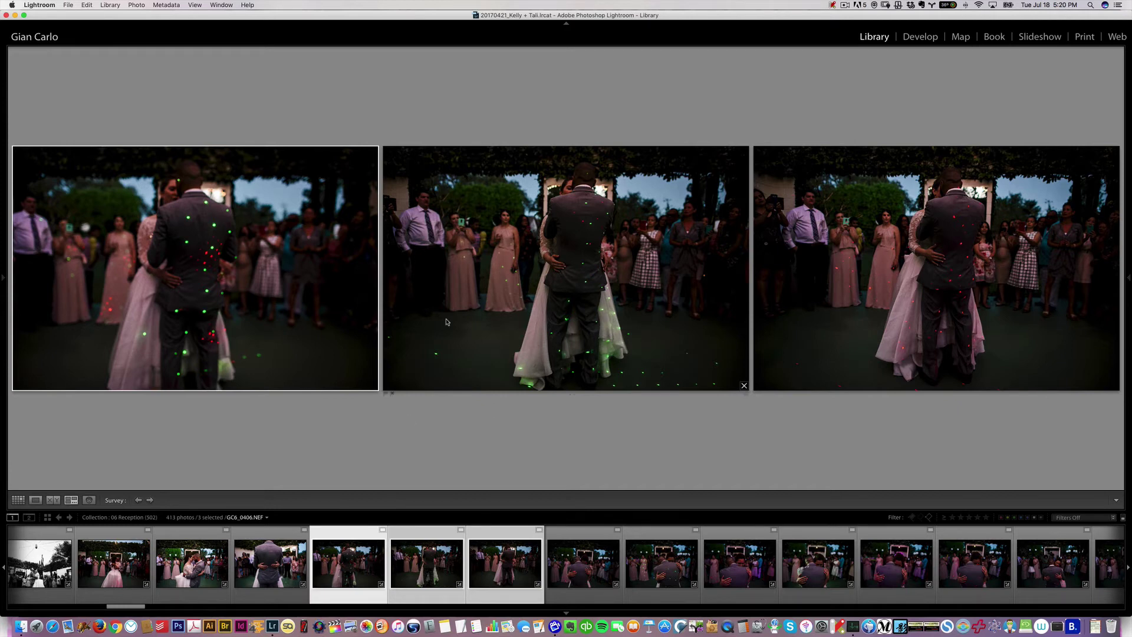
Survey the seven kept dance photos ending with GC6_0402 and rate the black-and-white GC6_0393 five stars
{"action": "left_click", "coordinate": [277, 570]}
{"action": "left_click", "coordinate": [277, 570]}
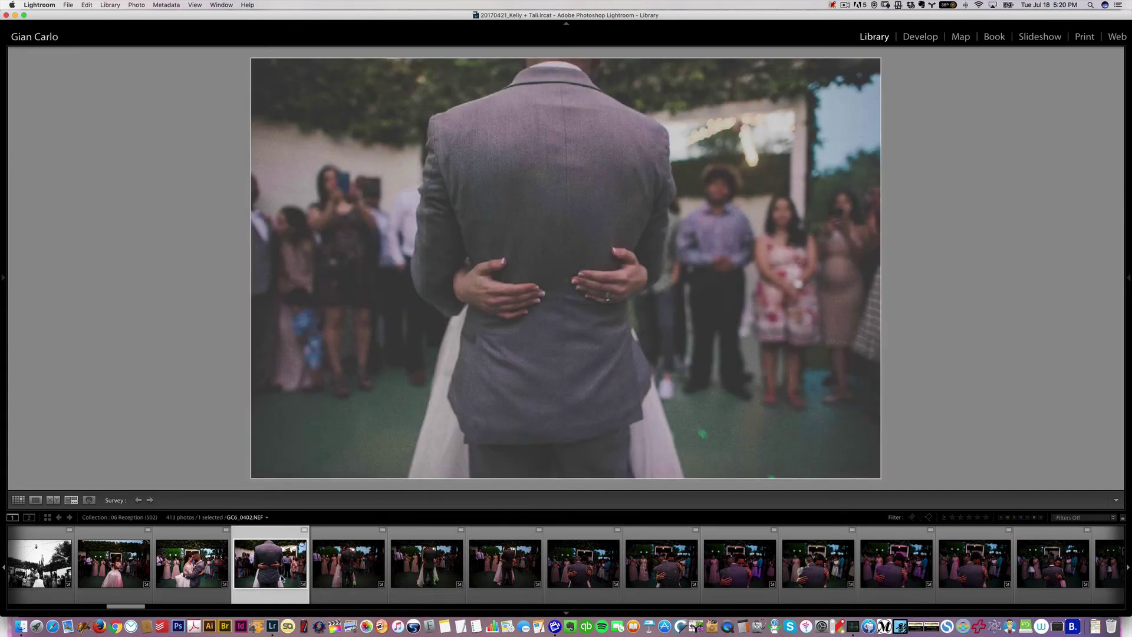
{"action": "scroll", "coordinate": [628, 571], "scroll_direction": "left", "scroll_amount": 10}
{"action": "left_click", "coordinate": [628, 571], "text": "shift"}
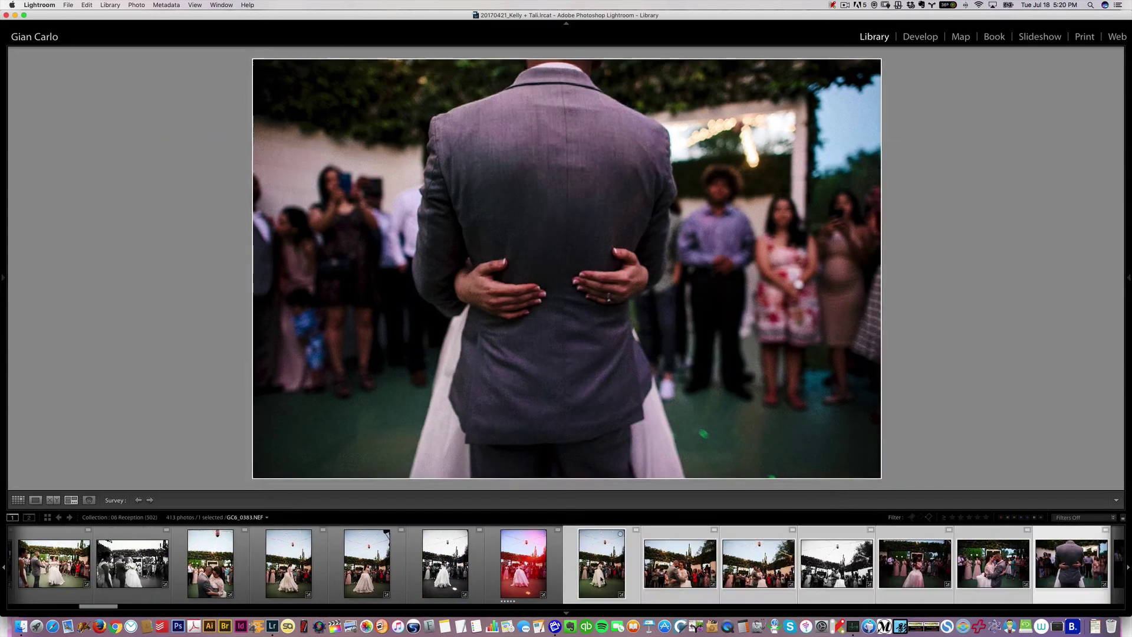
{"action": "left_click", "coordinate": [1004, 204]}
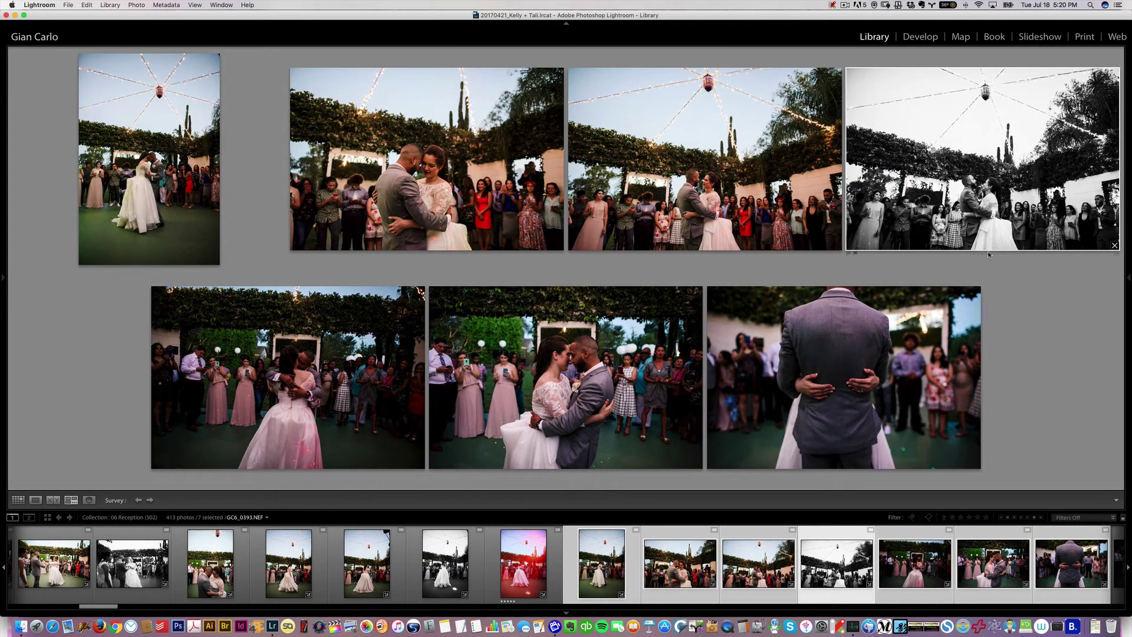
{"action": "key", "text": "5"}
Review the kept first-dance photos one by one, up to the hands-on-back photo GC6_0402 and back to the hug photo
{"action": "left_click", "coordinate": [149, 159]}
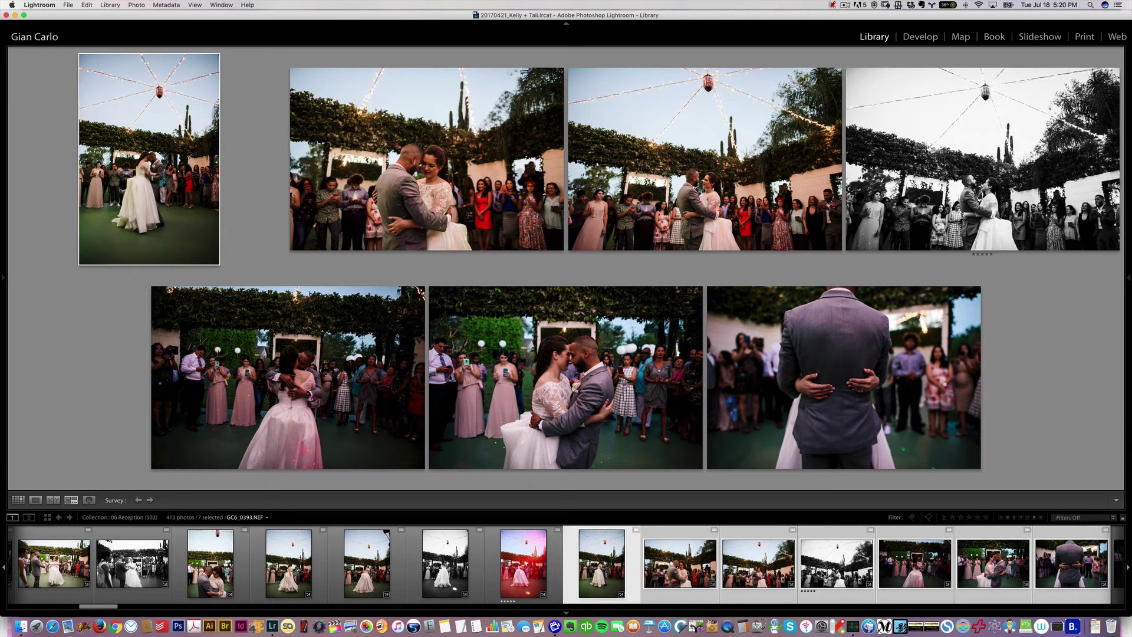
{"action": "left_click", "coordinate": [538, 569]}
{"action": "key", "text": "Right"}
{"action": "key", "text": "Right"}
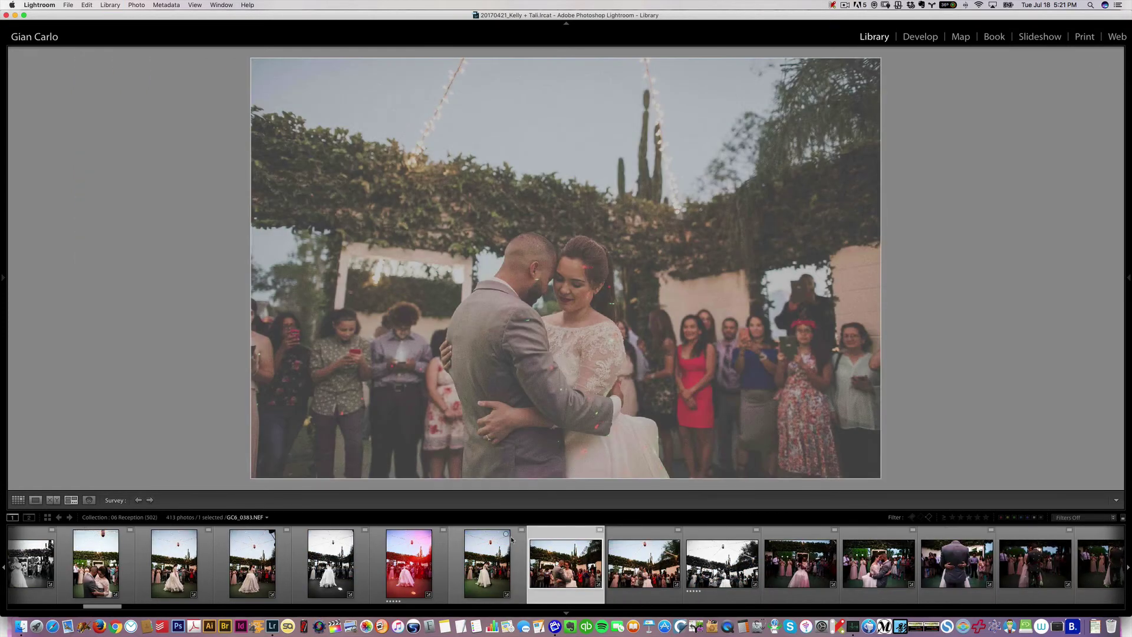
{"action": "key", "text": "super+Right"}
{"action": "key", "text": "super+Right"}
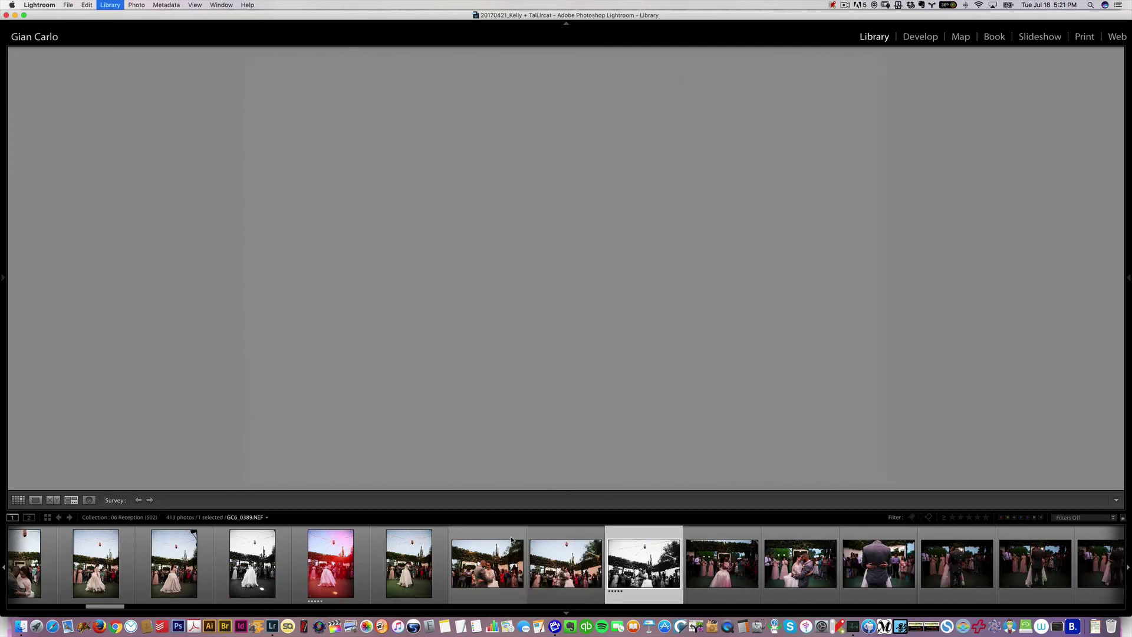
{"action": "key", "text": "super+Right"}
{"action": "key", "text": "super+Right"}
{"action": "key", "text": "super+Right"}
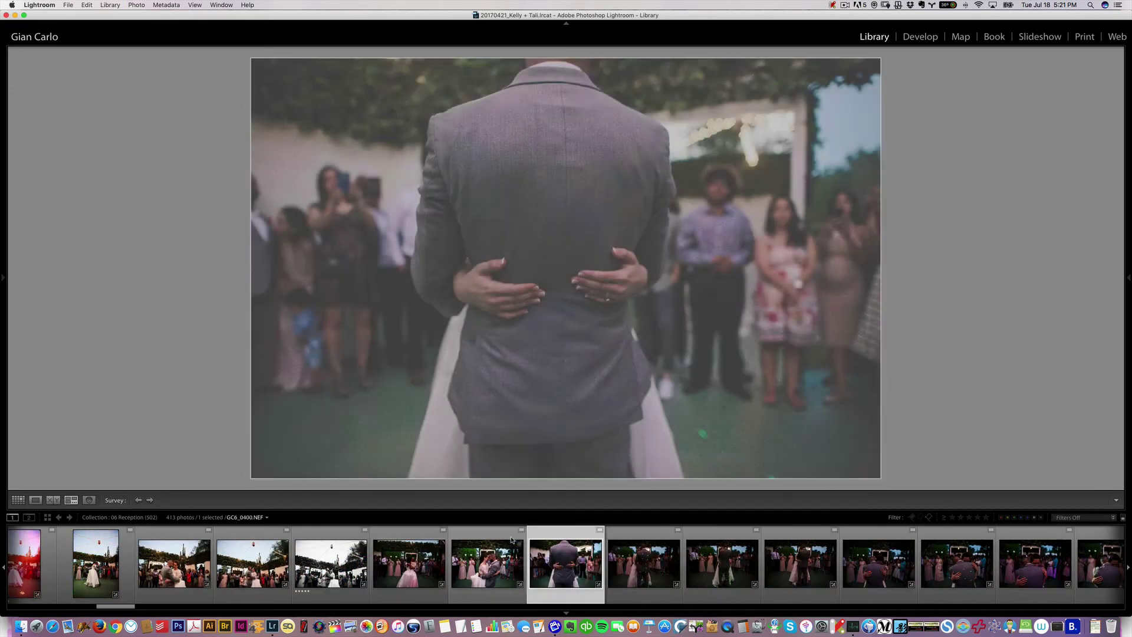
{"action": "key", "text": "super+Left"}
{"action": "key", "text": "super+Left"}
{"action": "key", "text": "super+Left"}
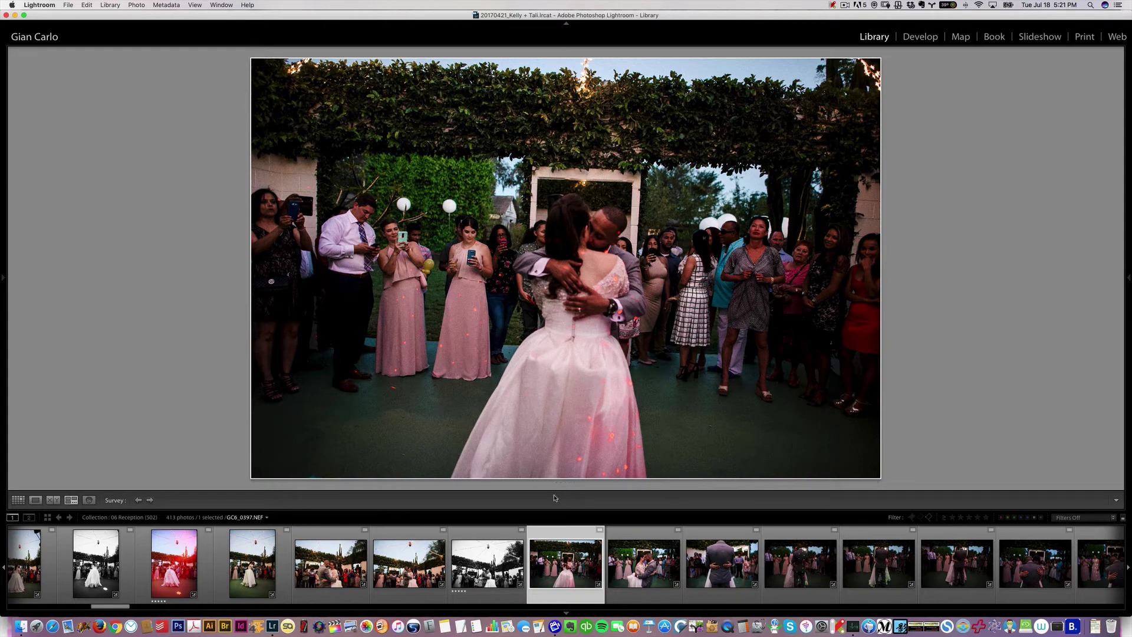
Select the three photos following GC6_0402, showing the couple dancing under colored light dots, for comparison in Survey view
{"action": "scroll", "coordinate": [472, 563], "scroll_direction": "right", "scroll_amount": 5}
{"action": "left_click", "coordinate": [406, 567]}
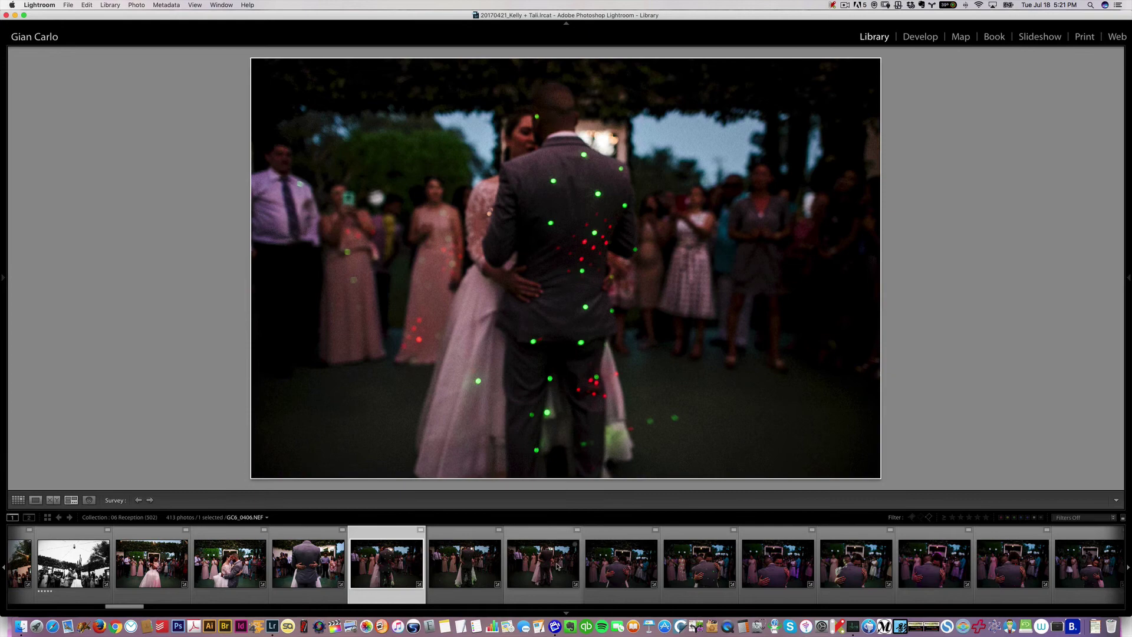
{"action": "left_click", "coordinate": [544, 556], "text": "shift"}
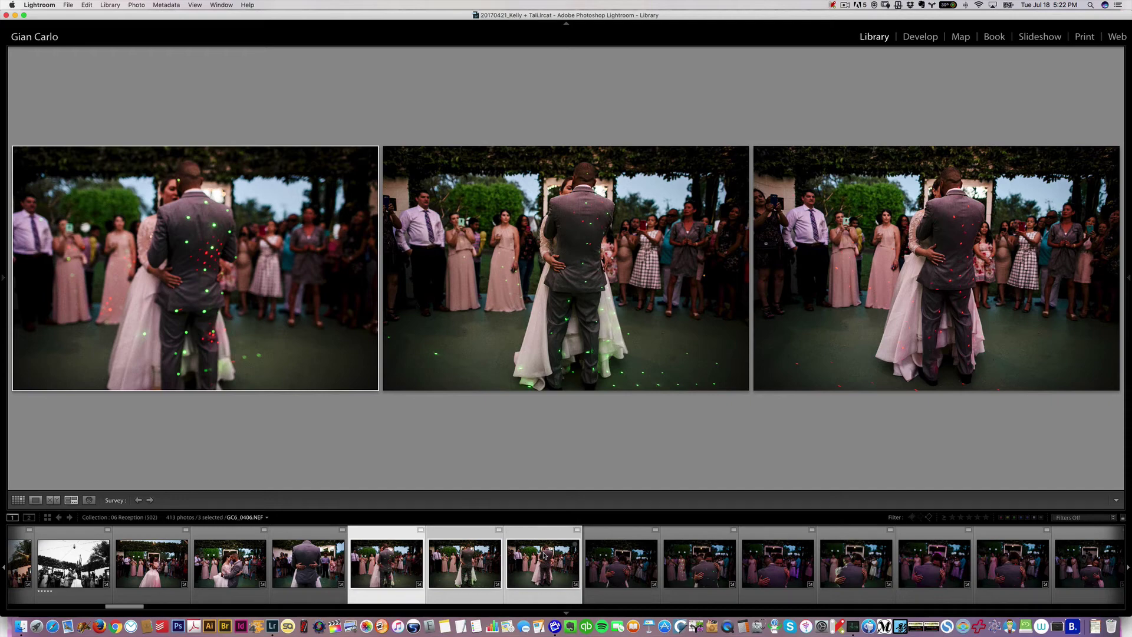
Select the run of dark reception photos from the hands-on-back embrace GC6_0407 through the last dance frame before the brighter outdoor couple portraits
{"action": "left_click", "coordinate": [611, 577]}
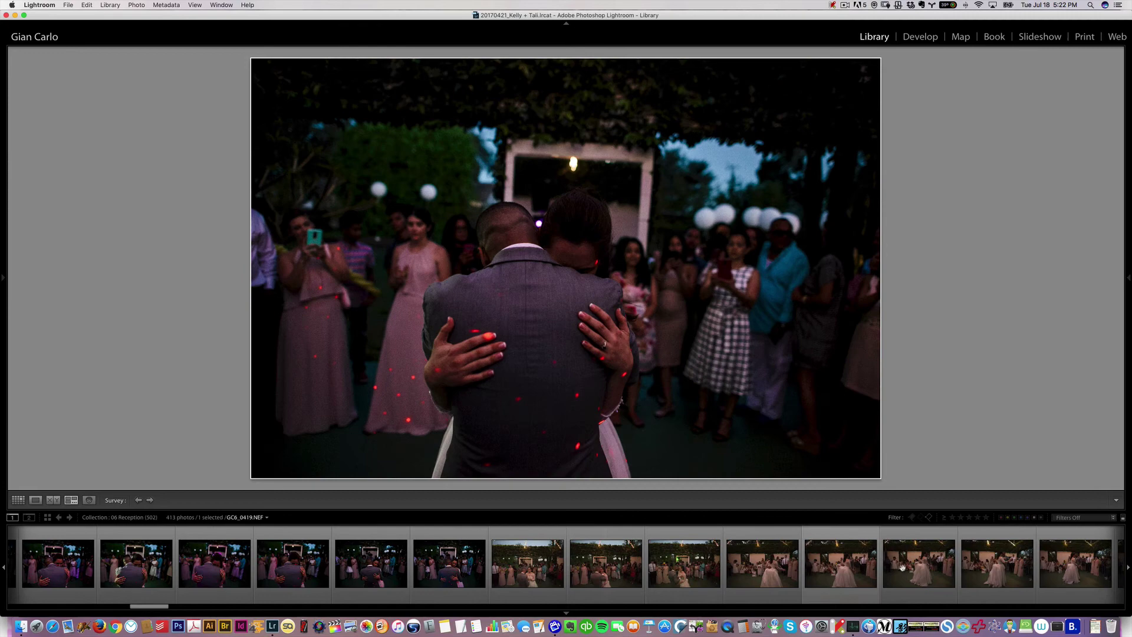
{"action": "left_click", "coordinate": [931, 564]}
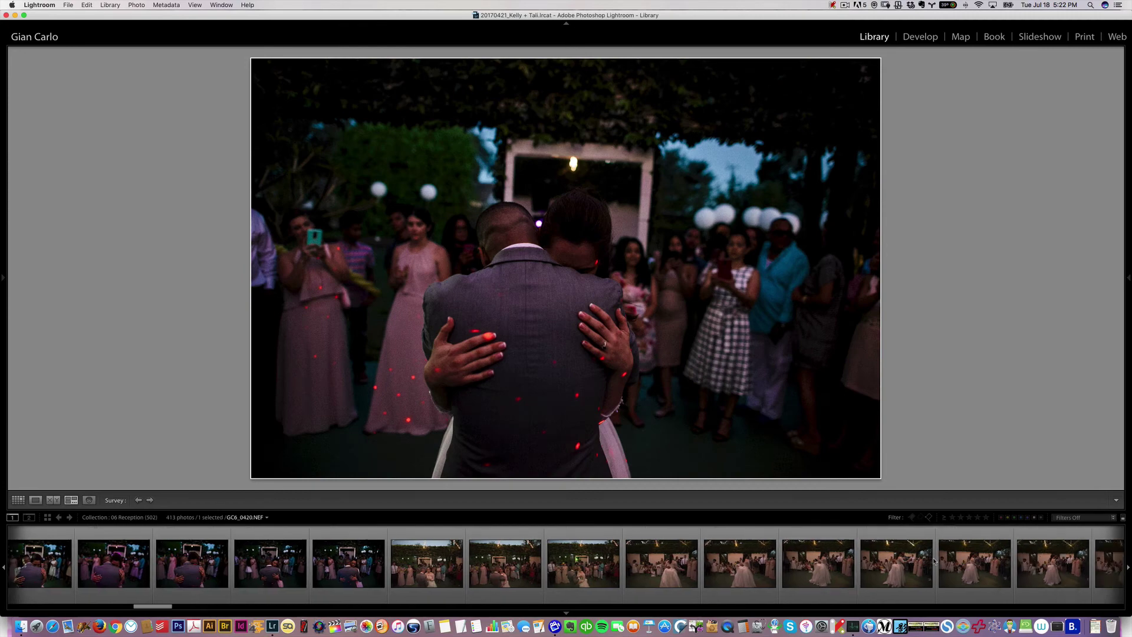
{"action": "scroll", "coordinate": [930, 565], "scroll_direction": "down", "scroll_amount": 5}
{"action": "left_click", "coordinate": [684, 543], "text": "shift"}
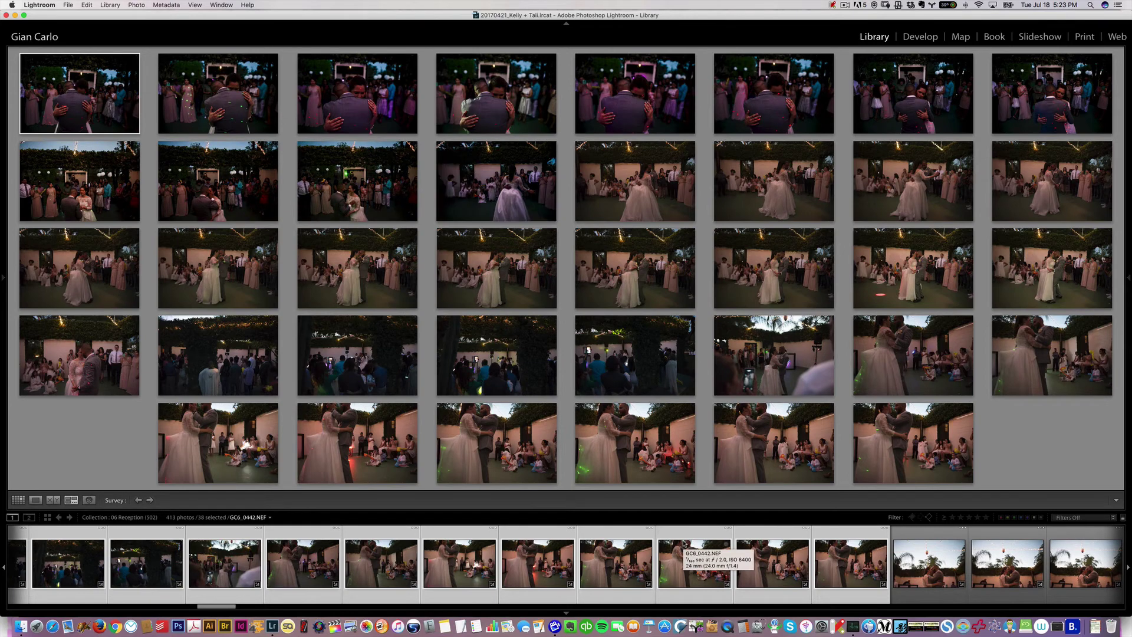
Review the selected embrace and dance photos one by one in Loupe view, from GC6_0407 to GC6_0443
{"action": "key", "text": "e"}
{"action": "key", "text": "super+Right"}
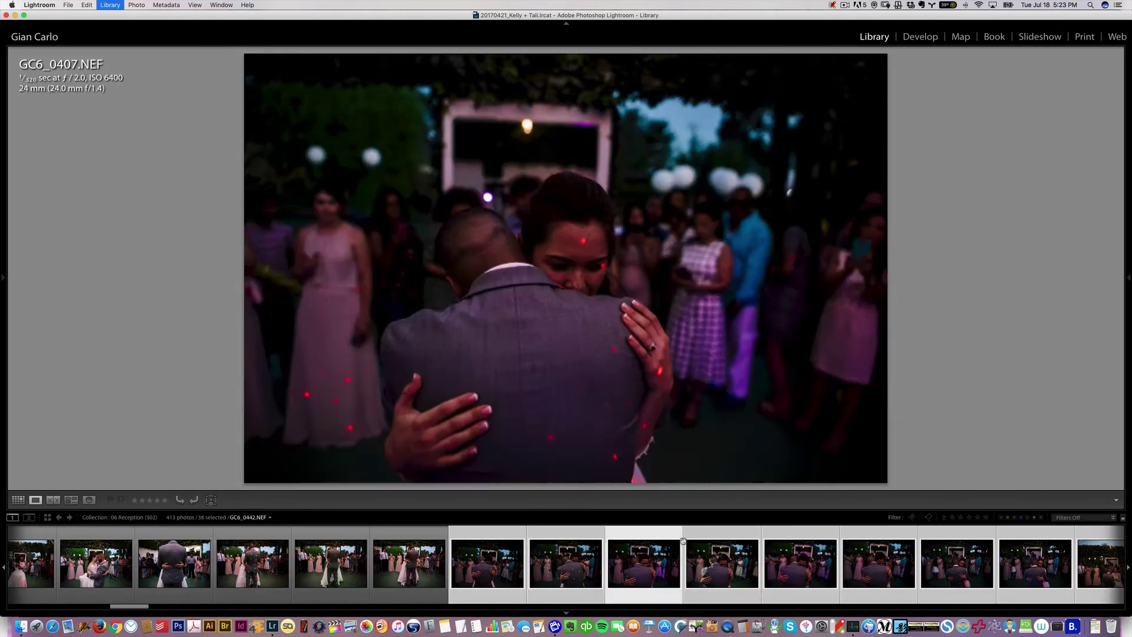
{"action": "key", "text": "super+Right"}
{"action": "key", "text": "super+Right"}
{"action": "key", "text": "super+Right"}
{"action": "key", "text": "super+Right"}
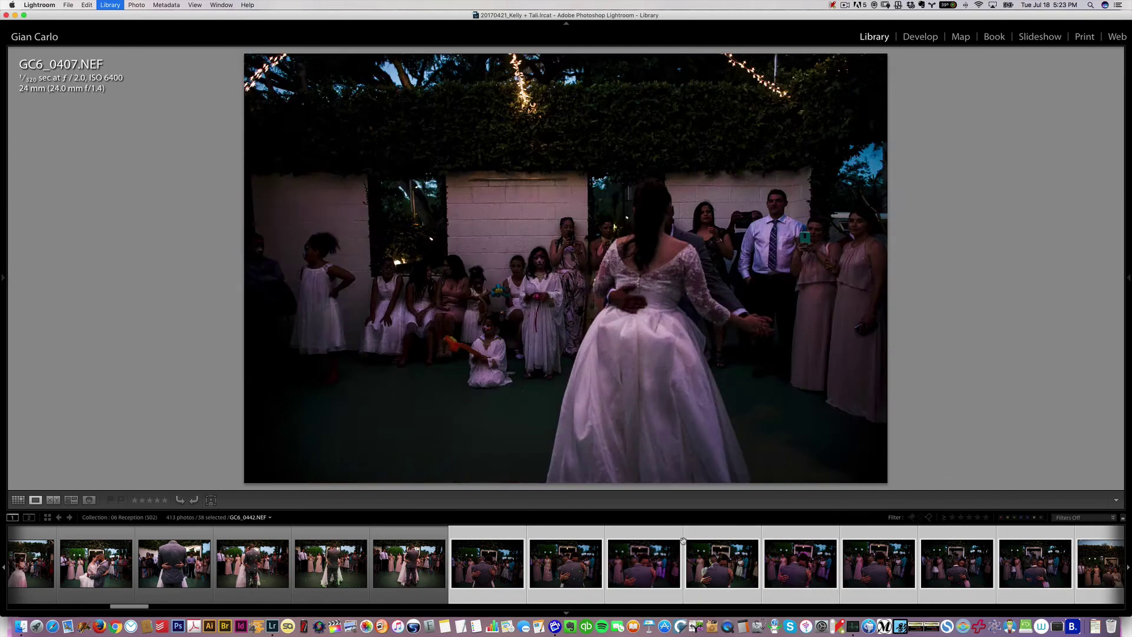
{"action": "key", "text": "super+Right"}
{"action": "key", "text": "super+Right"}
{"action": "key", "text": "super+Right"}
{"action": "key", "text": "super+Right"}
{"action": "key", "text": "super+Right"}
{"action": "key", "text": "super+Right"}
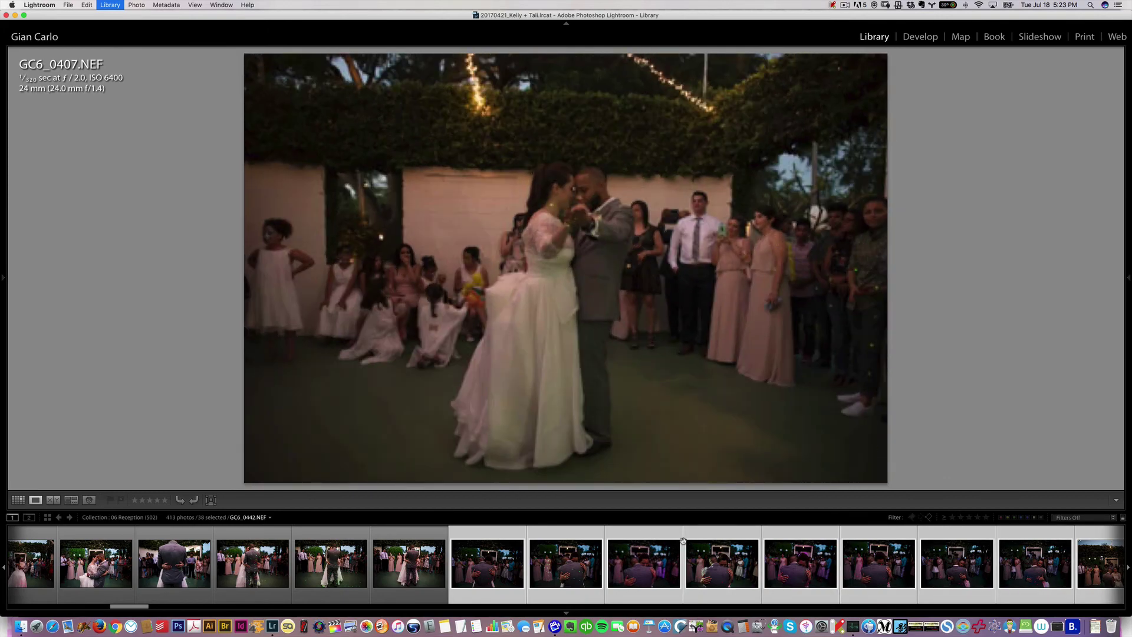
{"action": "key", "text": "super+Right"}
{"action": "key", "text": "super+Right"}
{"action": "key", "text": "super+Right"}
{"action": "key", "text": "super+Right"}
{"action": "key", "text": "super+Right"}
{"action": "key", "text": "super+Right"}
{"action": "key", "text": "super+Right"}
{"action": "key", "text": "super+Right"}
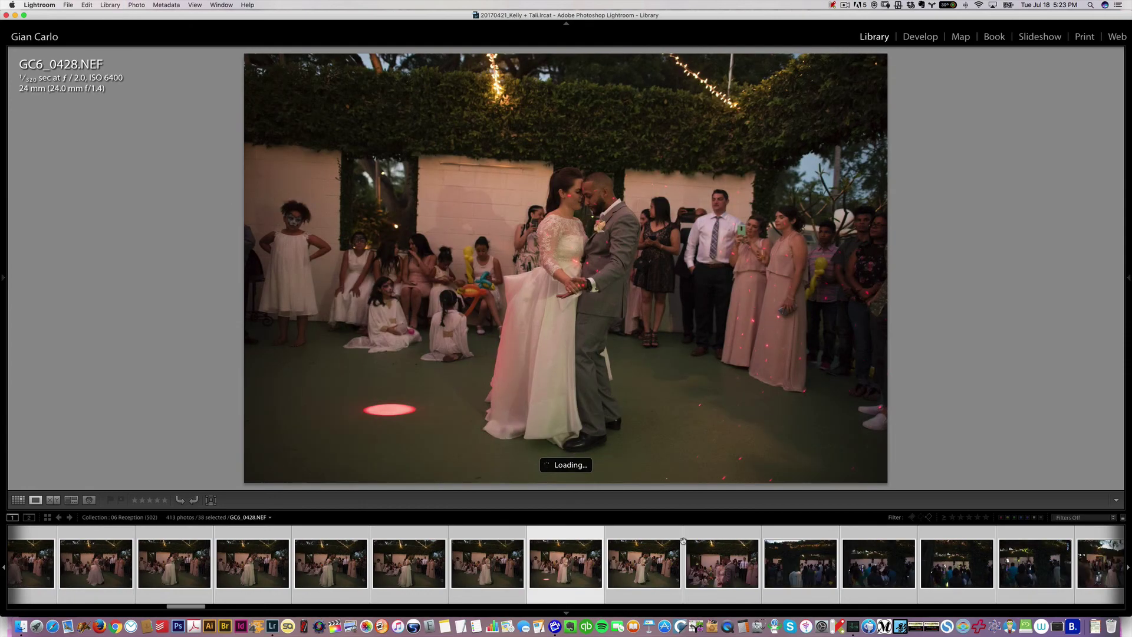
{"action": "key", "text": "super+Right"}
{"action": "key", "text": "super+Right"}
{"action": "key", "text": "super+Right"}
{"action": "key", "text": "super+Right"}
{"action": "key", "text": "super+Right"}
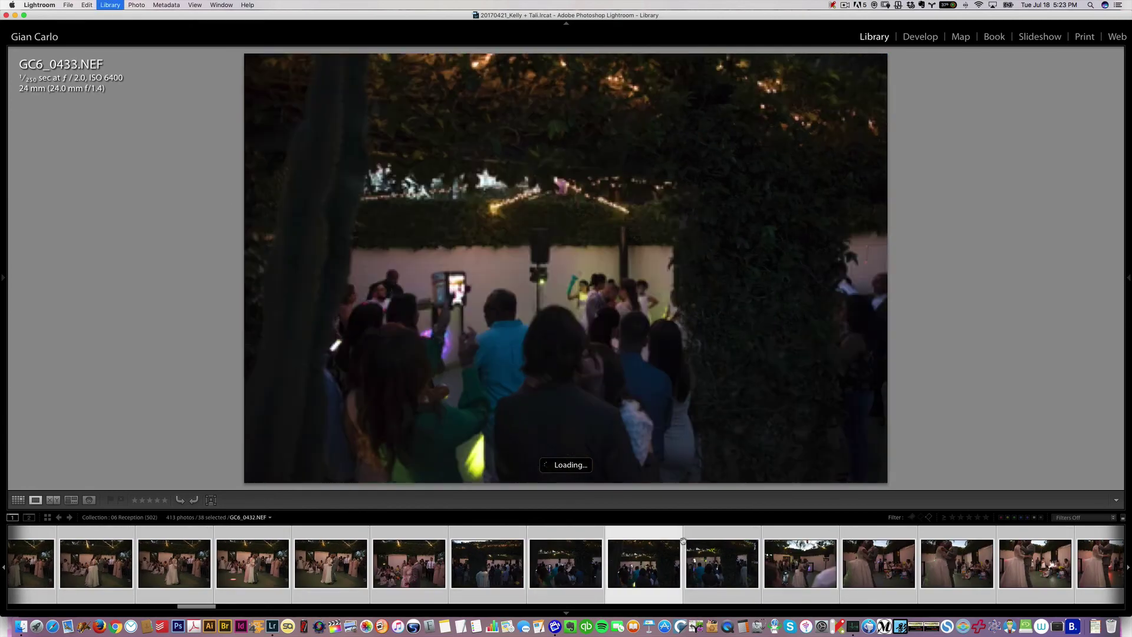
{"action": "key", "text": "super+Right"}
{"action": "key", "text": "super+Right"}
{"action": "key", "text": "super+Right"}
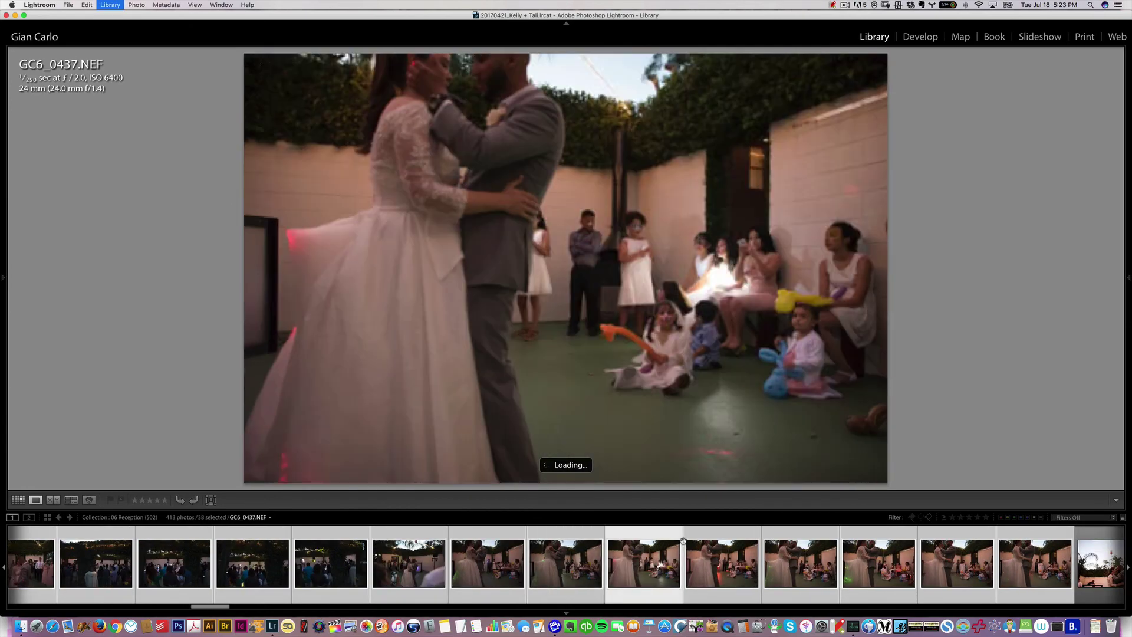
{"action": "key", "text": "super+Right"}
{"action": "key", "text": "super+Right"}
{"action": "key", "text": "super+Right"}
{"action": "key", "text": "super+Right"}
{"action": "key", "text": "super+Right"}
{"action": "key", "text": "super+Right"}
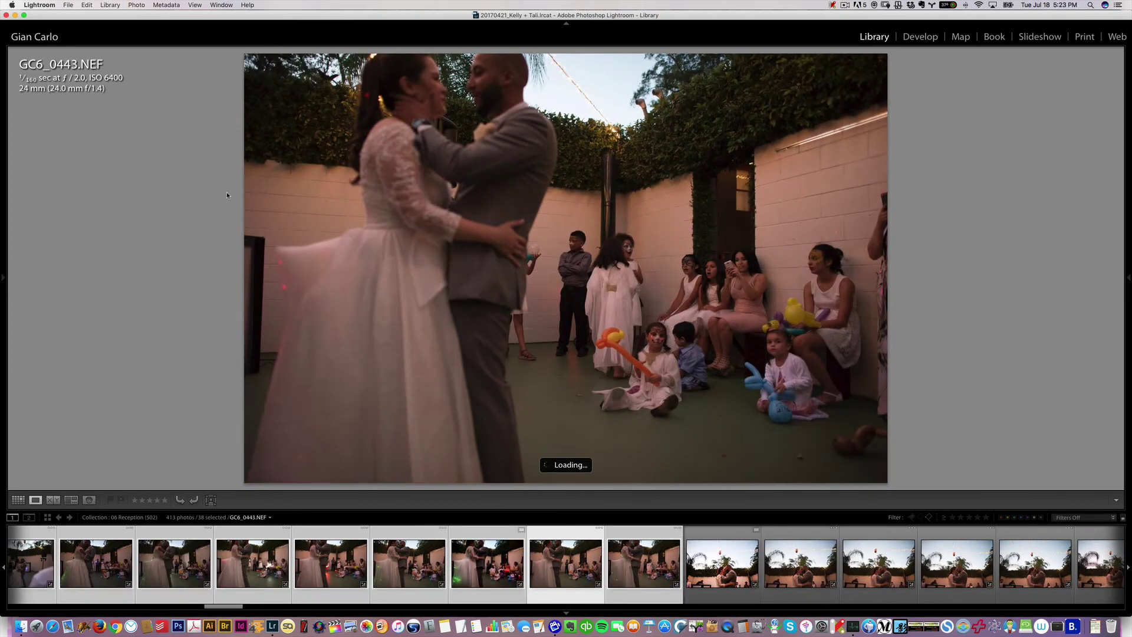
Return to Grid view and select only photos 38 and 39, the bride dancing and the couple's hug
{"action": "key", "text": "g"}
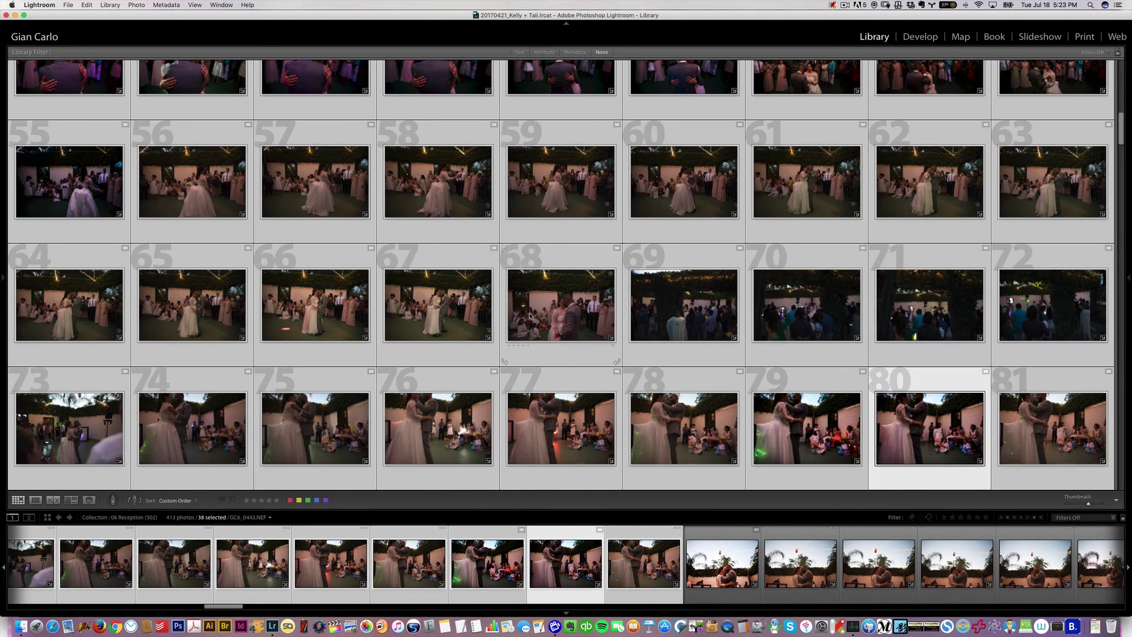
{"action": "scroll", "coordinate": [619, 307], "scroll_direction": "up", "scroll_amount": 6}
{"action": "scroll", "coordinate": [619, 307], "scroll_direction": "down", "scroll_amount": 1}
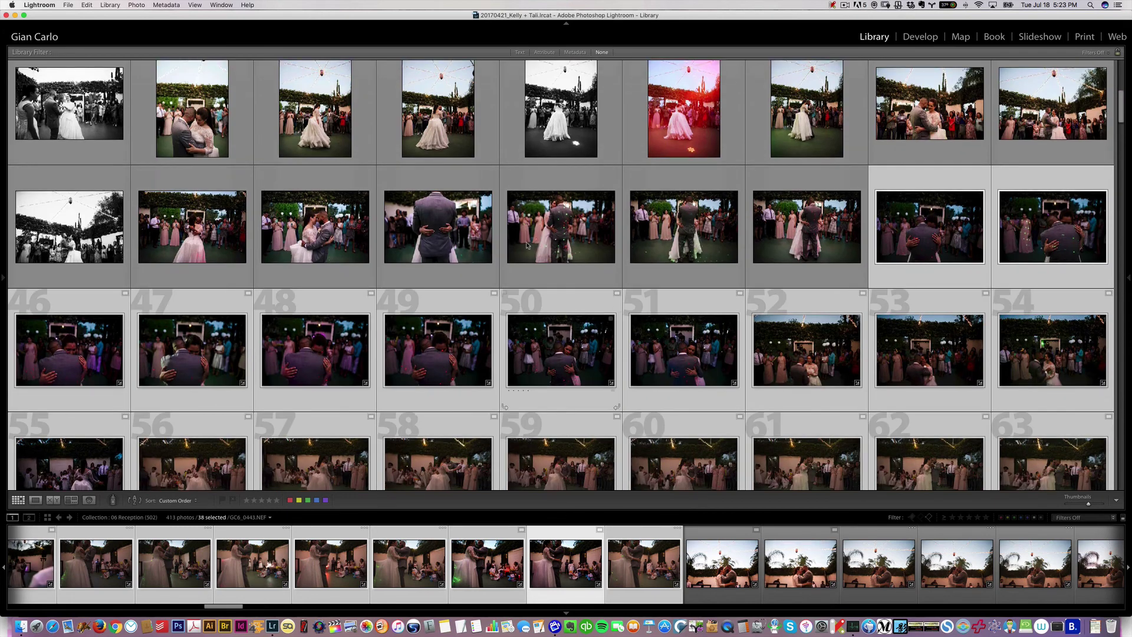
{"action": "left_click", "coordinate": [120, 221]}
{"action": "left_click", "coordinate": [193, 226]}
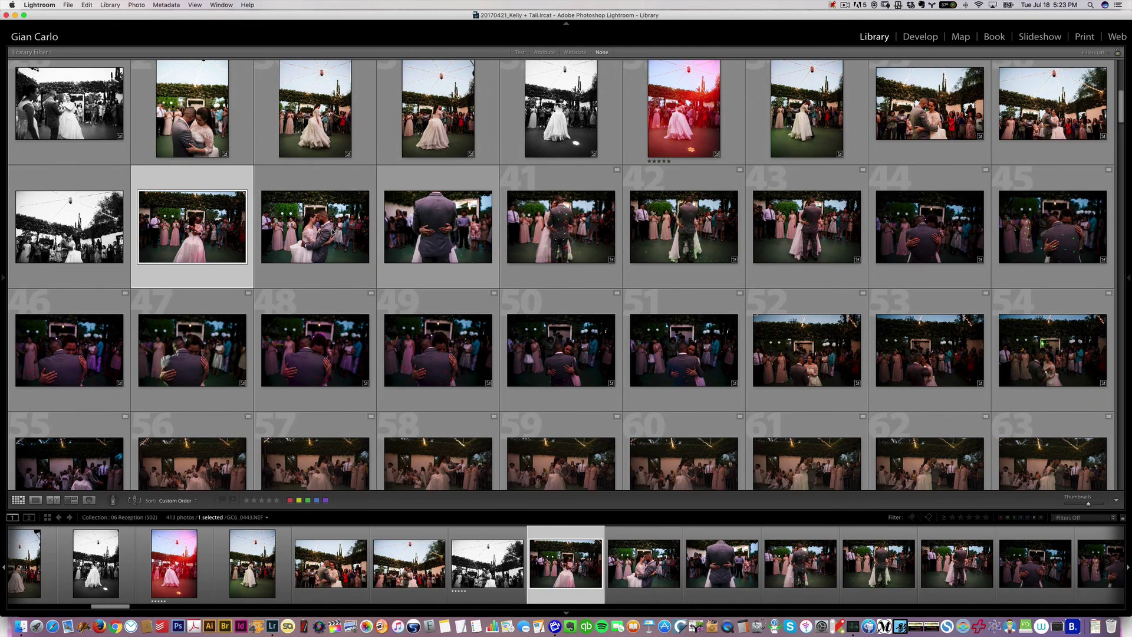
{"action": "left_click", "coordinate": [315, 227], "text": "shift"}
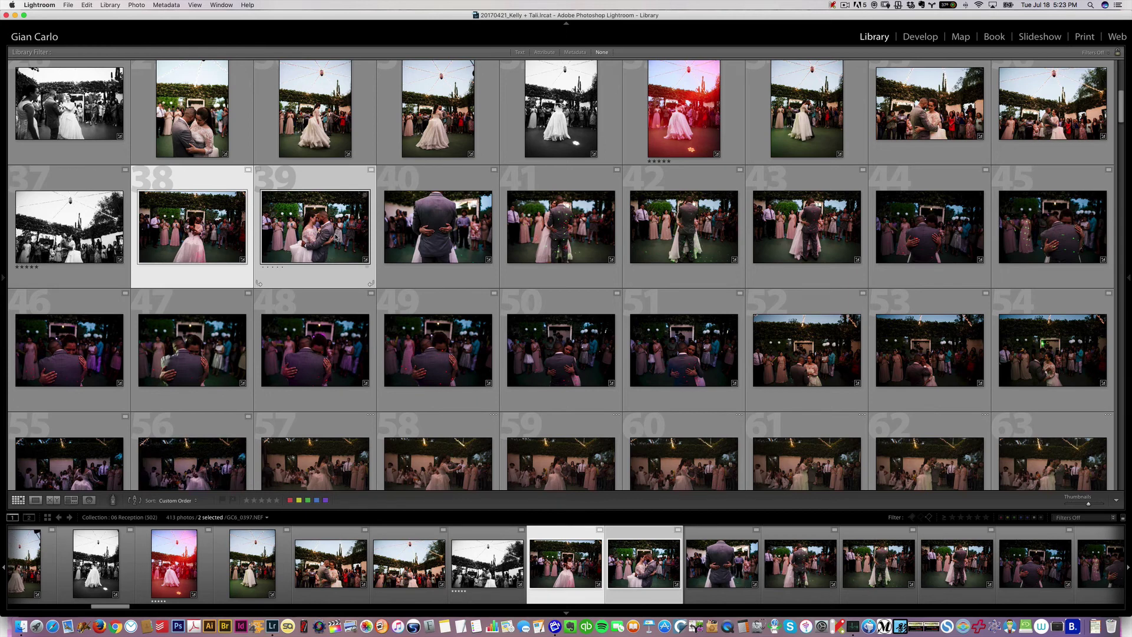